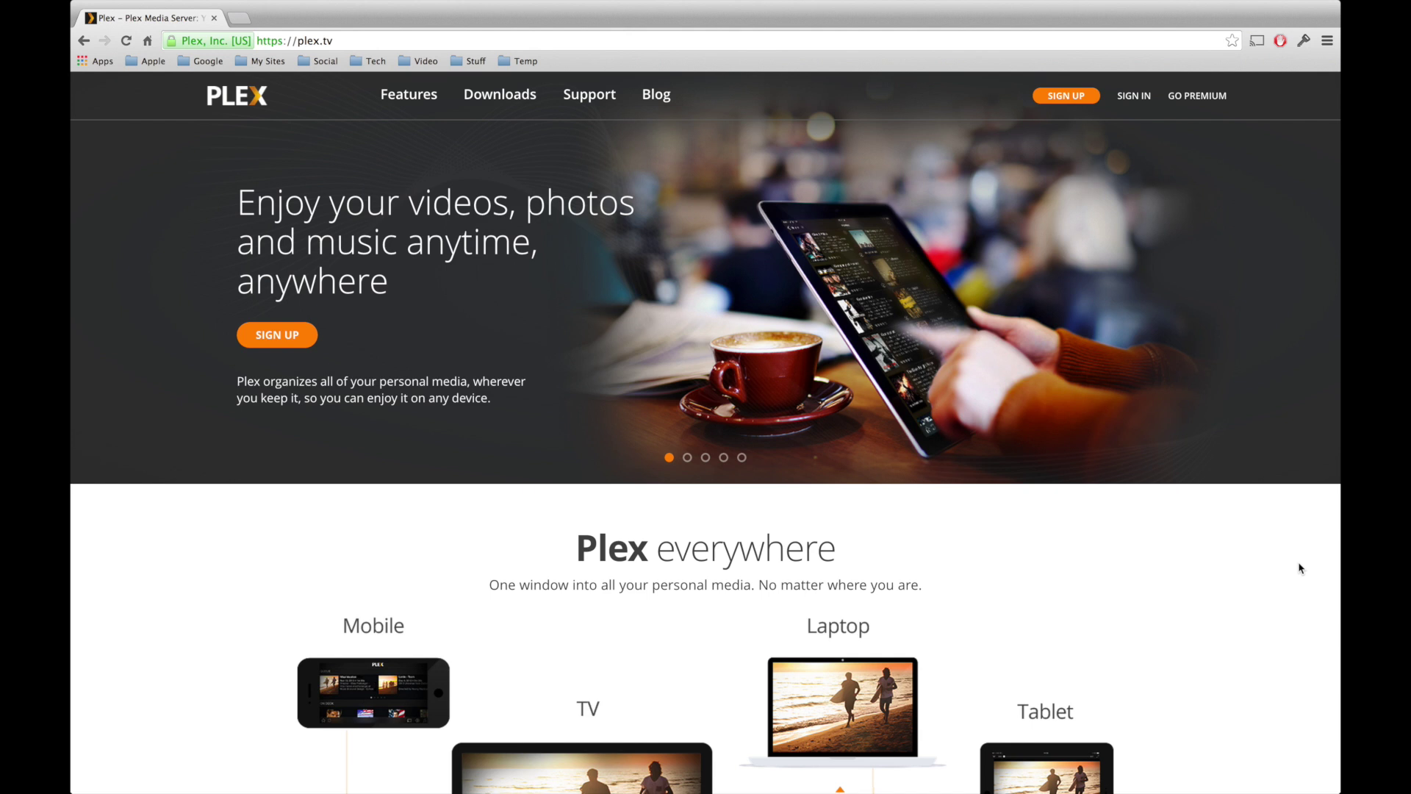
- Scroll down the plex.tv home page to the four-step sign-up and download guide
{"action": "scroll", "coordinate": [1300, 568], "scroll_direction": "down", "scroll_amount": 3}
{"action": "scroll", "coordinate": [1299, 568], "scroll_direction": "down", "scroll_amount": 5}
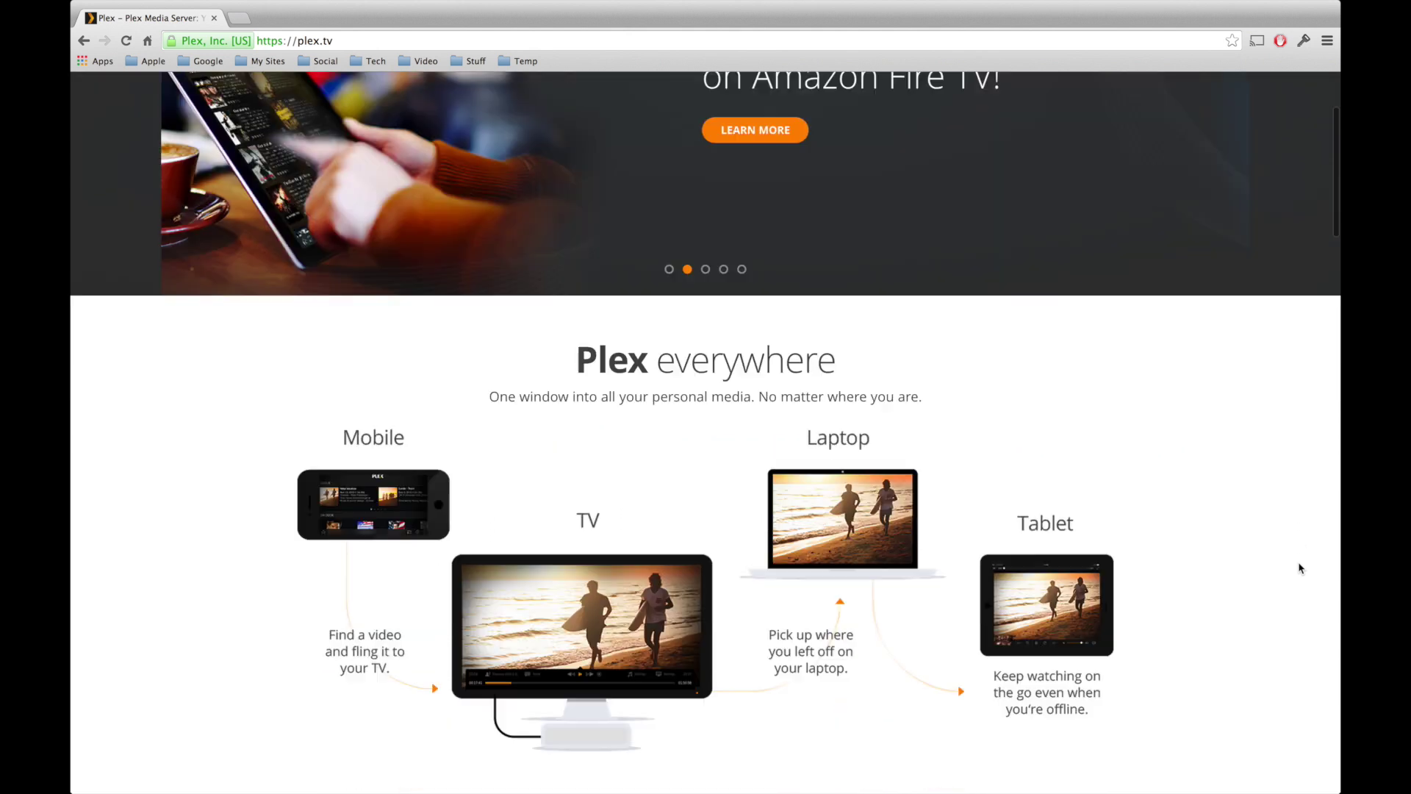
{"action": "scroll", "coordinate": [1300, 568], "scroll_direction": "down", "scroll_amount": 2}
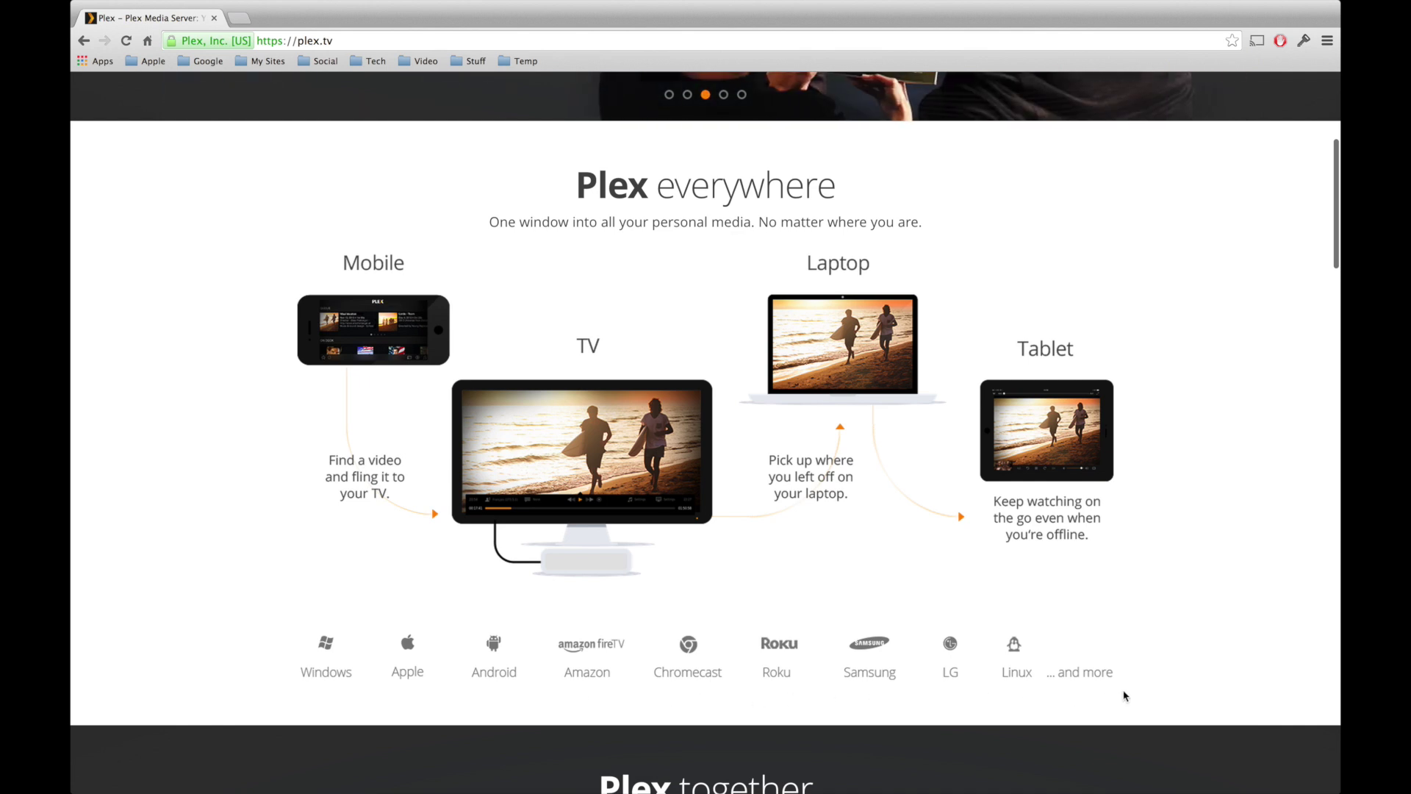
{"action": "scroll", "coordinate": [1206, 688], "scroll_direction": "down", "scroll_amount": 5}
{"action": "scroll", "coordinate": [1207, 688], "scroll_direction": "down", "scroll_amount": 6}
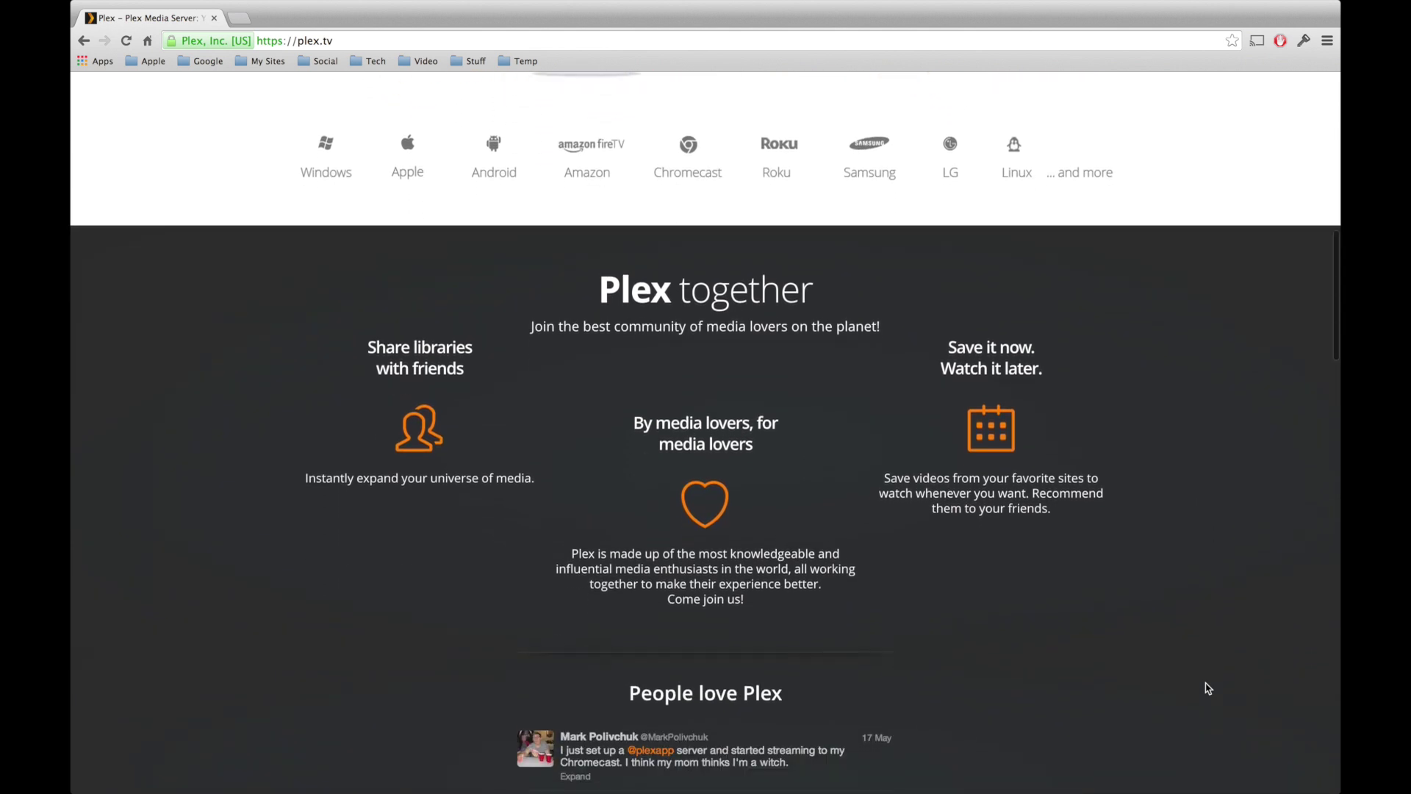
{"action": "scroll", "coordinate": [1207, 688], "scroll_direction": "down", "scroll_amount": 3}
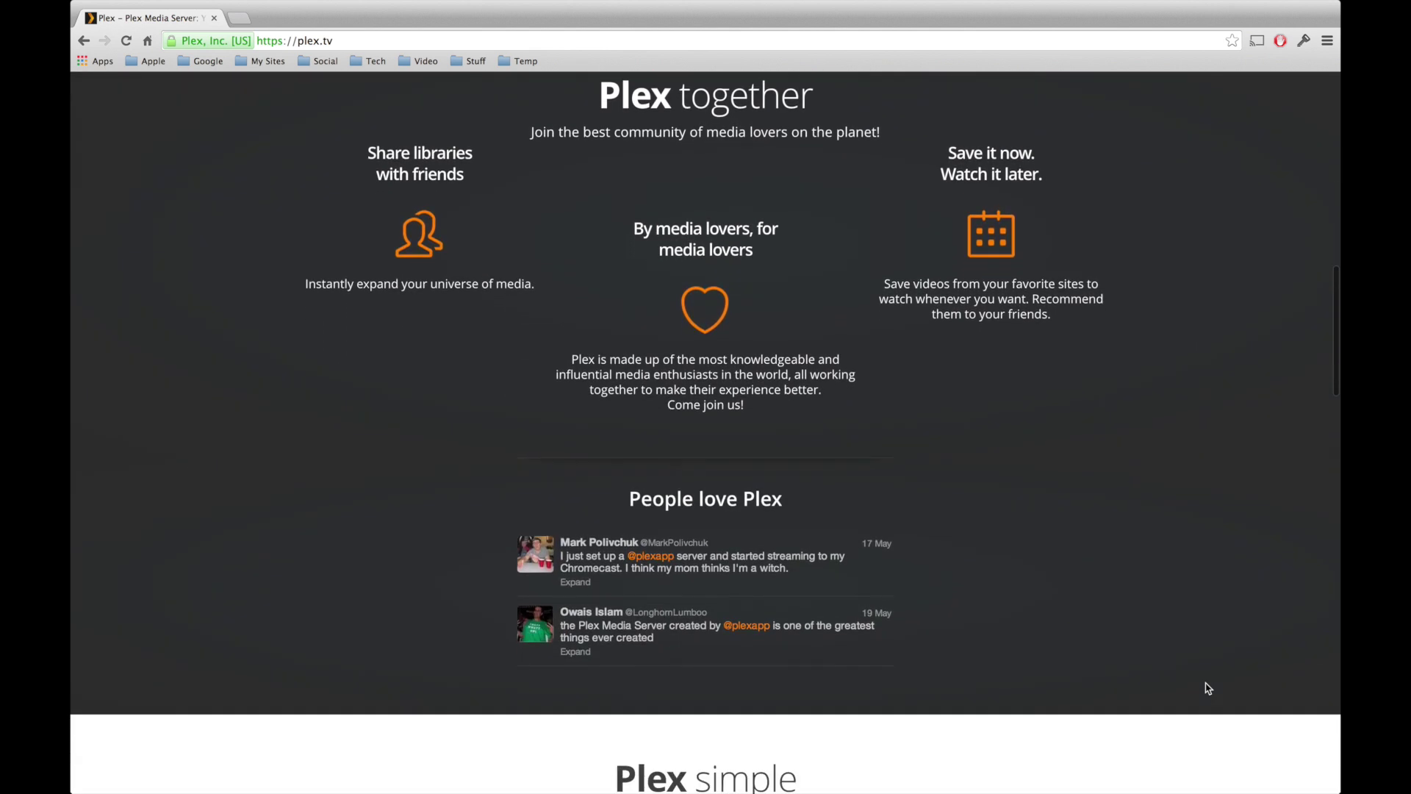
{"action": "scroll", "coordinate": [1208, 688], "scroll_direction": "down", "scroll_amount": 12}
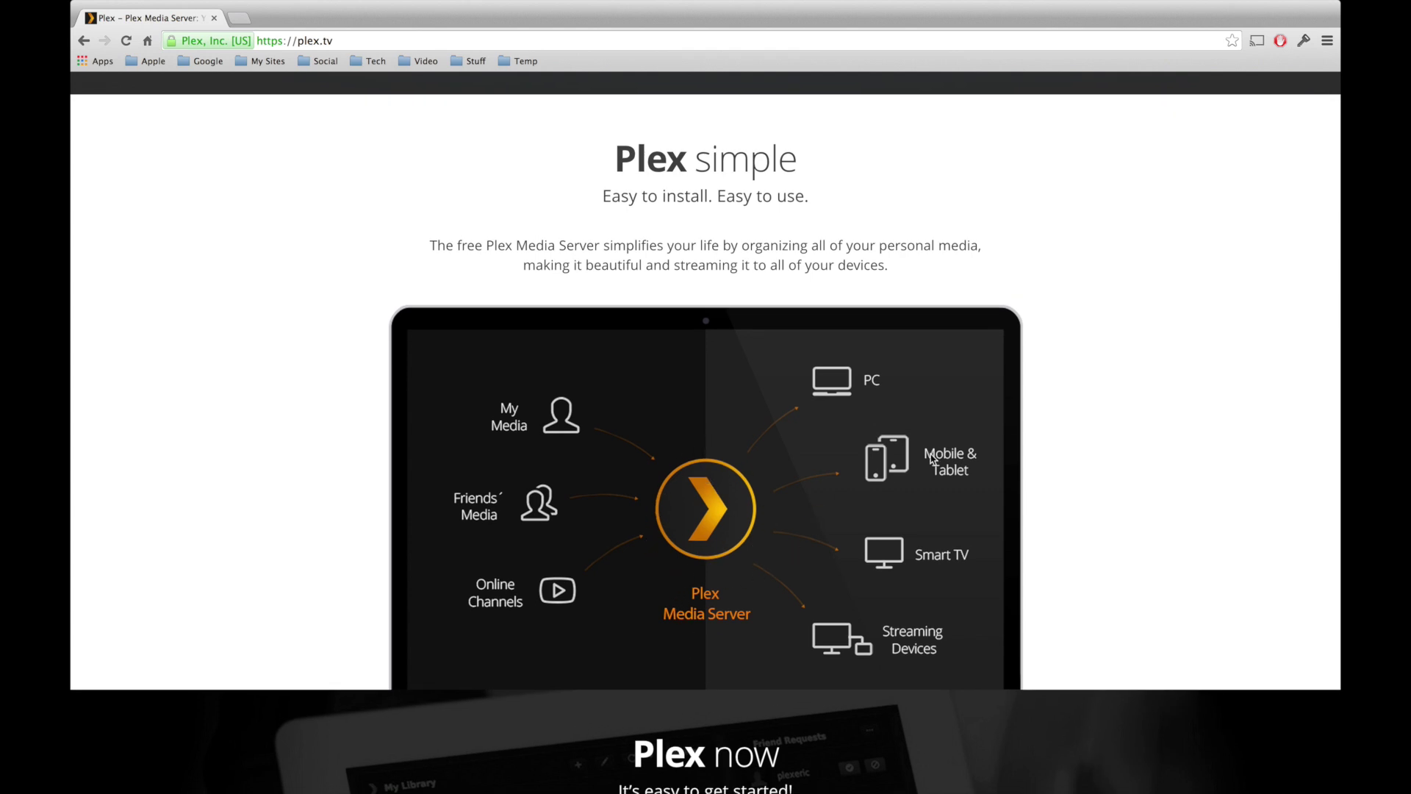
{"action": "scroll", "coordinate": [1096, 499], "scroll_direction": "down", "scroll_amount": 9}
{"action": "scroll", "coordinate": [1096, 499], "scroll_direction": "down", "scroll_amount": 3}
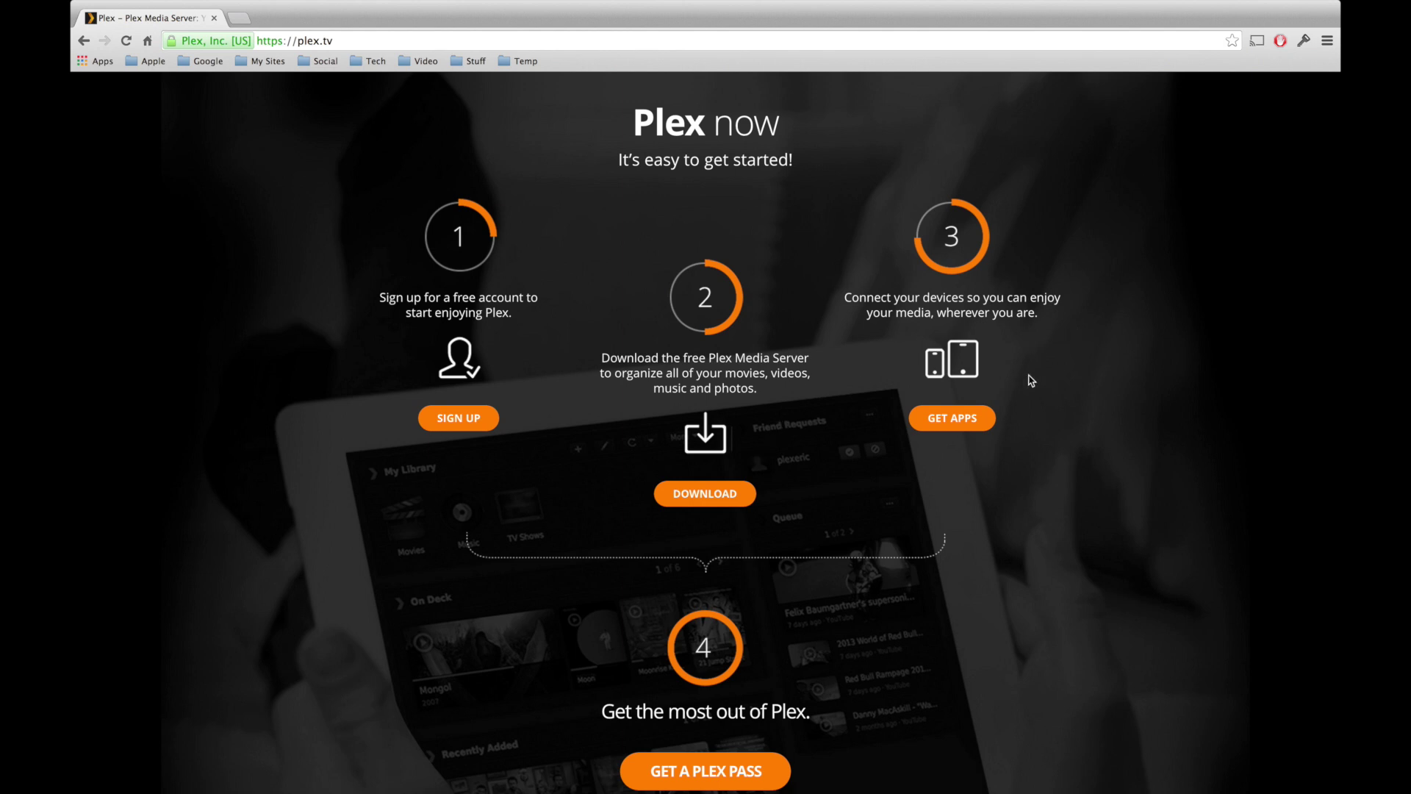
{"action": "scroll", "coordinate": [1031, 380], "scroll_direction": "down", "scroll_amount": 5}
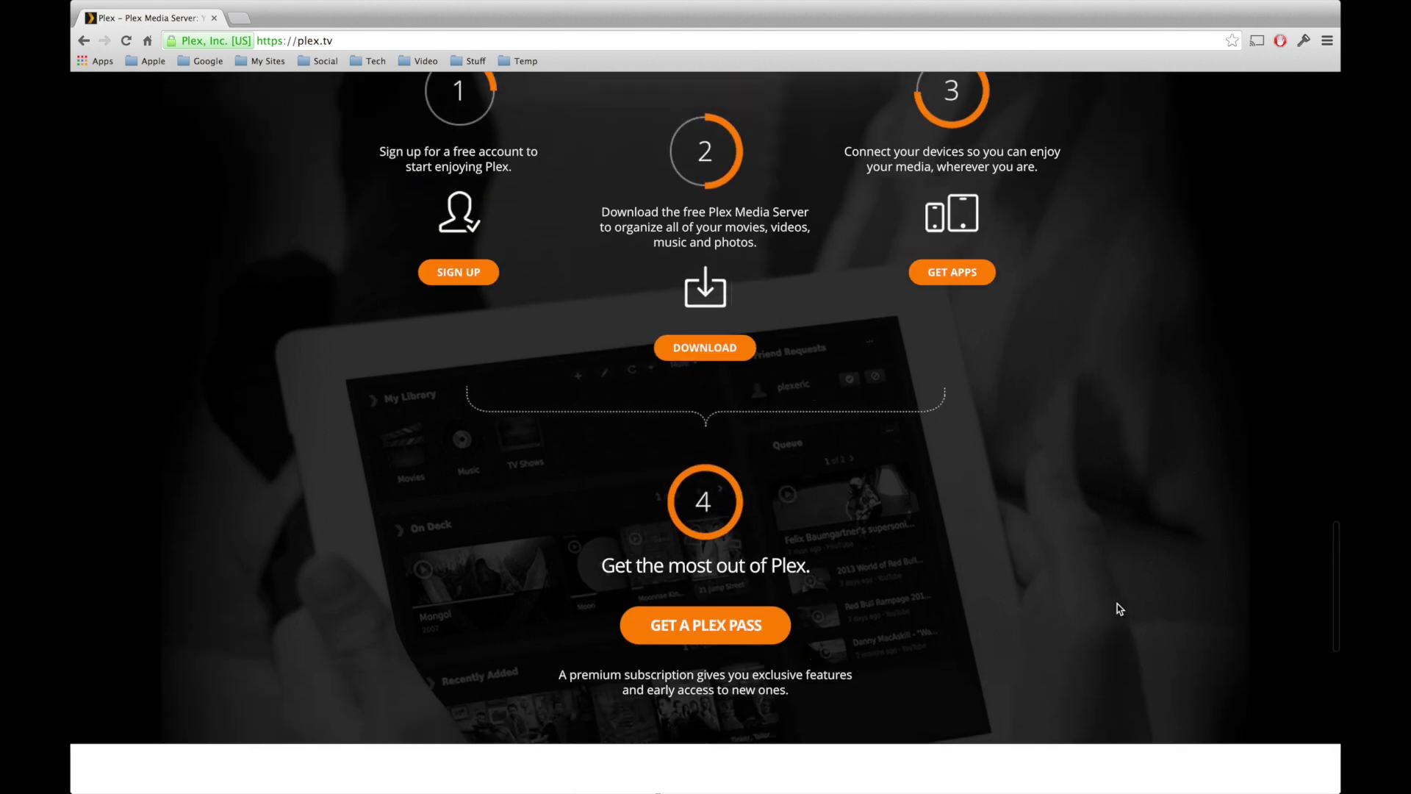
{"action": "scroll", "coordinate": [1120, 608], "scroll_direction": "up", "scroll_amount": 1}
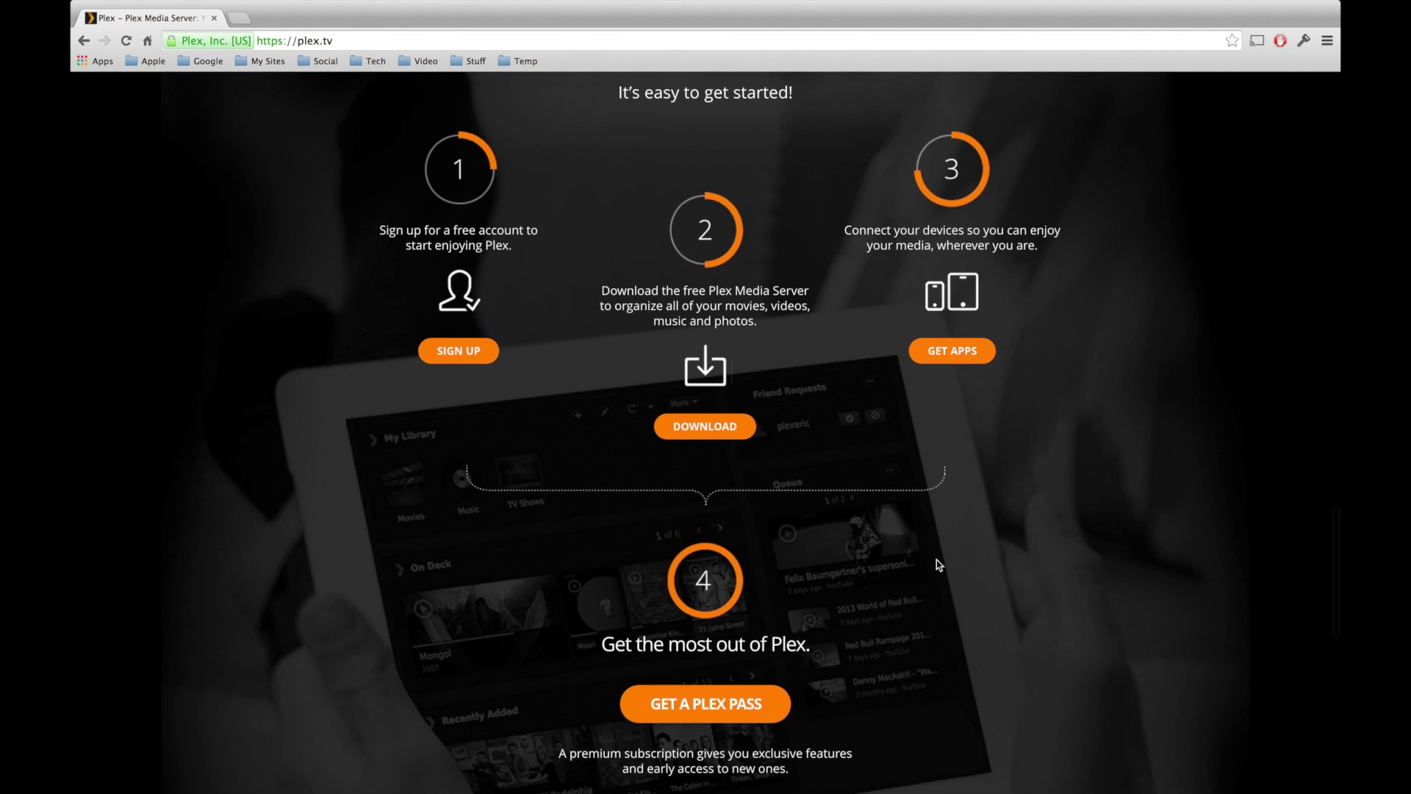
- Open the sign-up form and enter the account username, e-mail address and password
{"action": "left_click", "coordinate": [458, 353]}
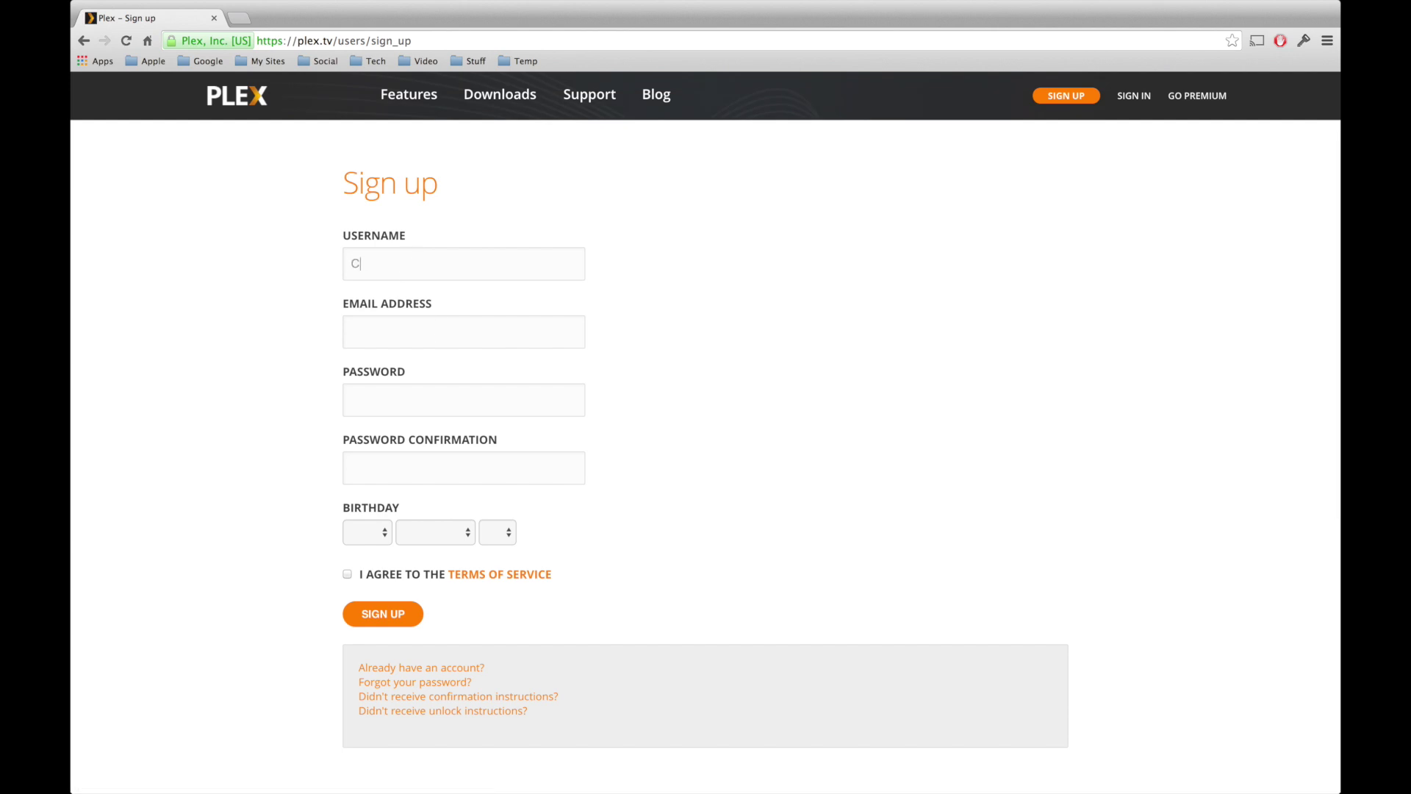
{"action": "type", "text": "CoppervsGlass"}
{"action": "key", "text": "Tab"}
{"action": "key", "text": "Tab"}
{"action": "type", "text": "*******************"}
- Set the birthday to January 1987 and agree to the terms of service
{"action": "left_click", "coordinate": [367, 532]}
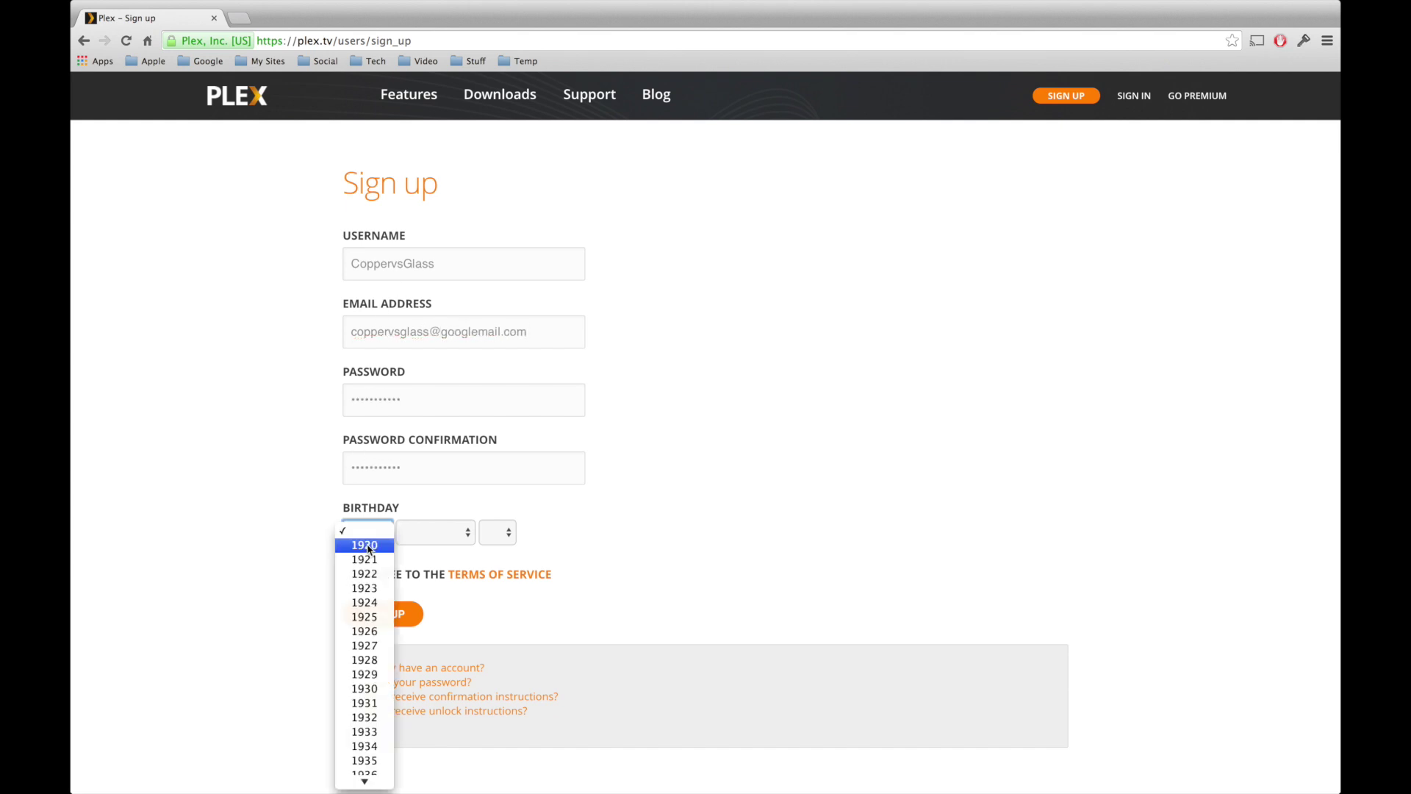
{"action": "scroll", "coordinate": [360, 515], "scroll_direction": "down", "scroll_amount": 10}
{"action": "left_click", "coordinate": [353, 590]}
{"action": "left_click", "coordinate": [435, 532]}
{"action": "left_click", "coordinate": [443, 548]}
{"action": "left_click", "coordinate": [347, 574]}
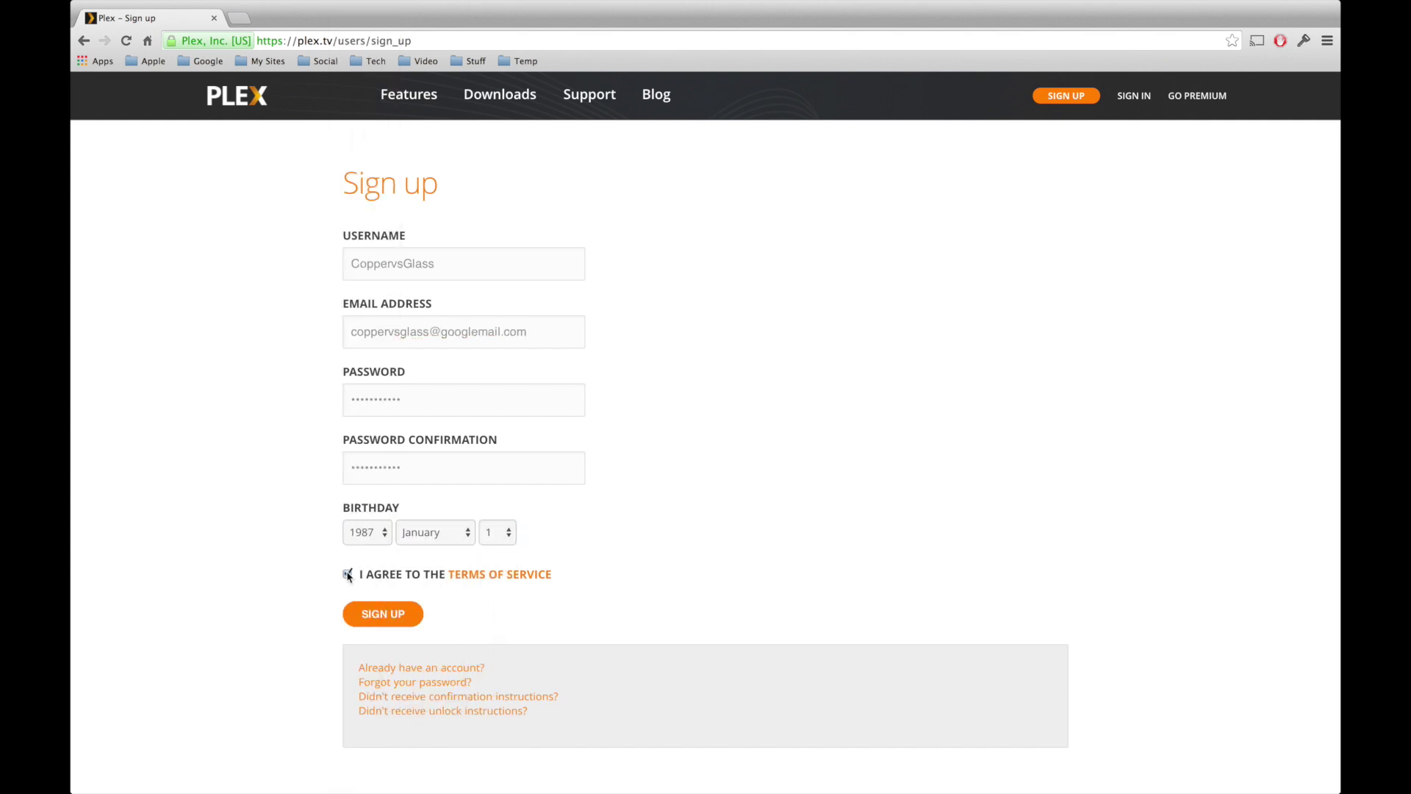
- Submit the sign-up, decline the Plex Pass offer, and go to the Downloads page
{"action": "left_click", "coordinate": [385, 617]}
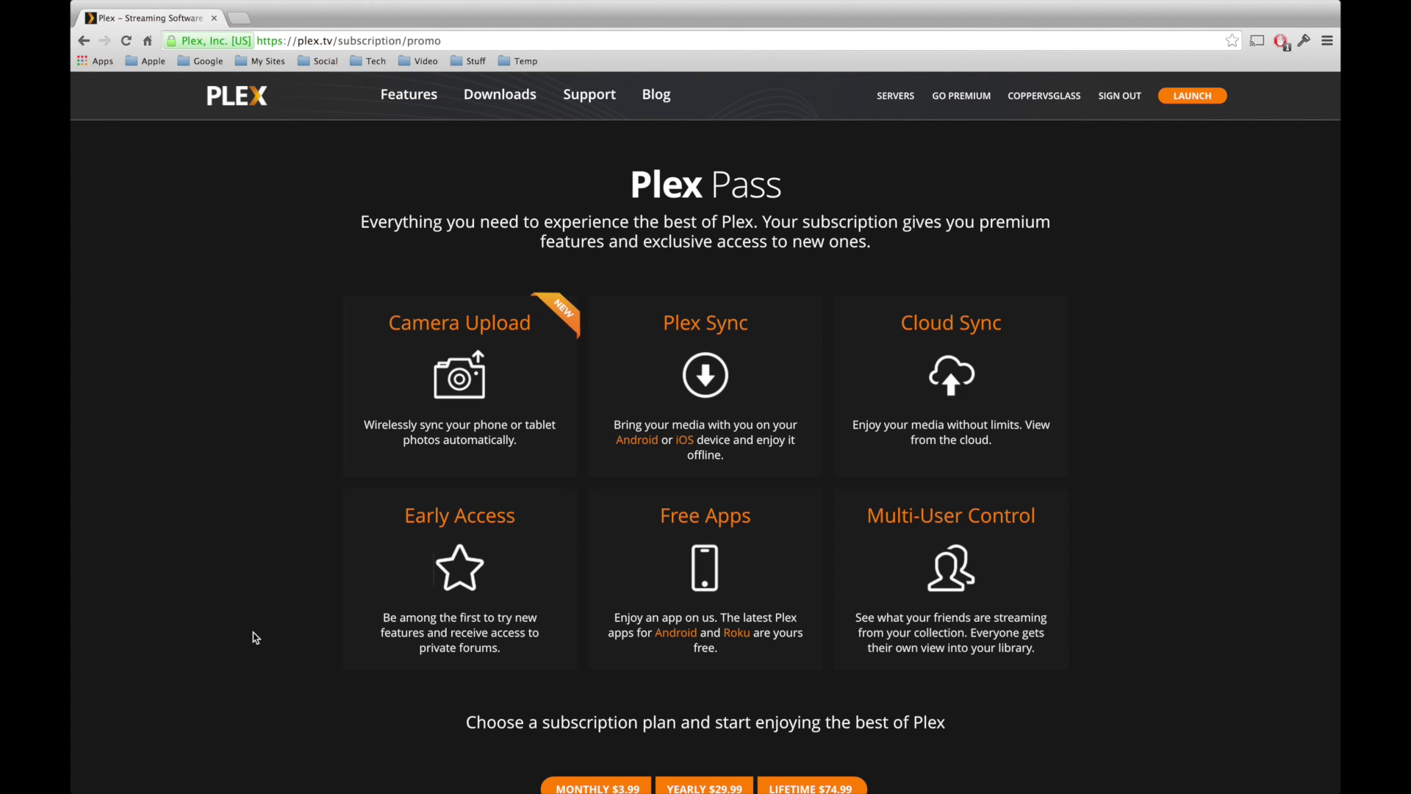
{"action": "scroll", "coordinate": [255, 638], "scroll_direction": "down", "scroll_amount": 3}
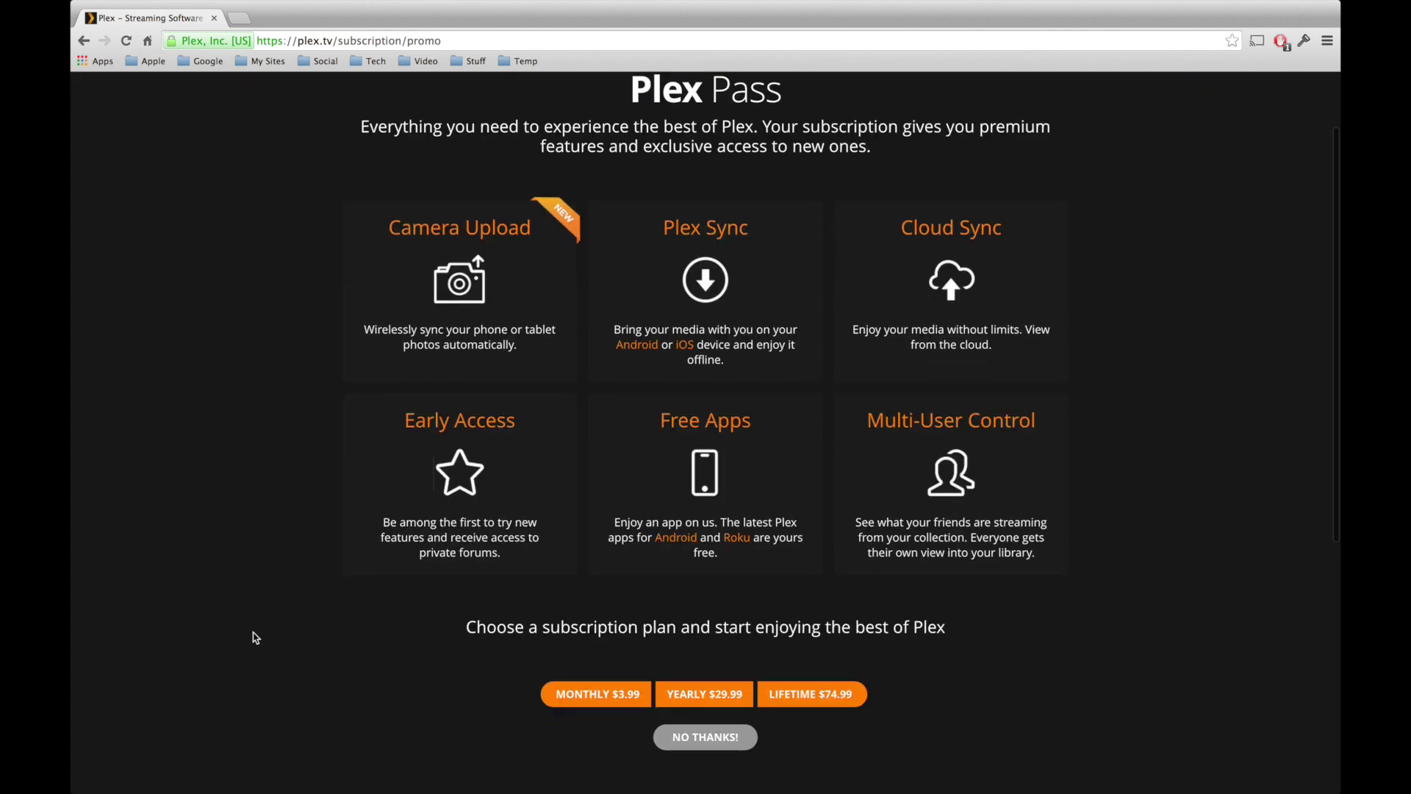
{"action": "left_click", "coordinate": [692, 746]}
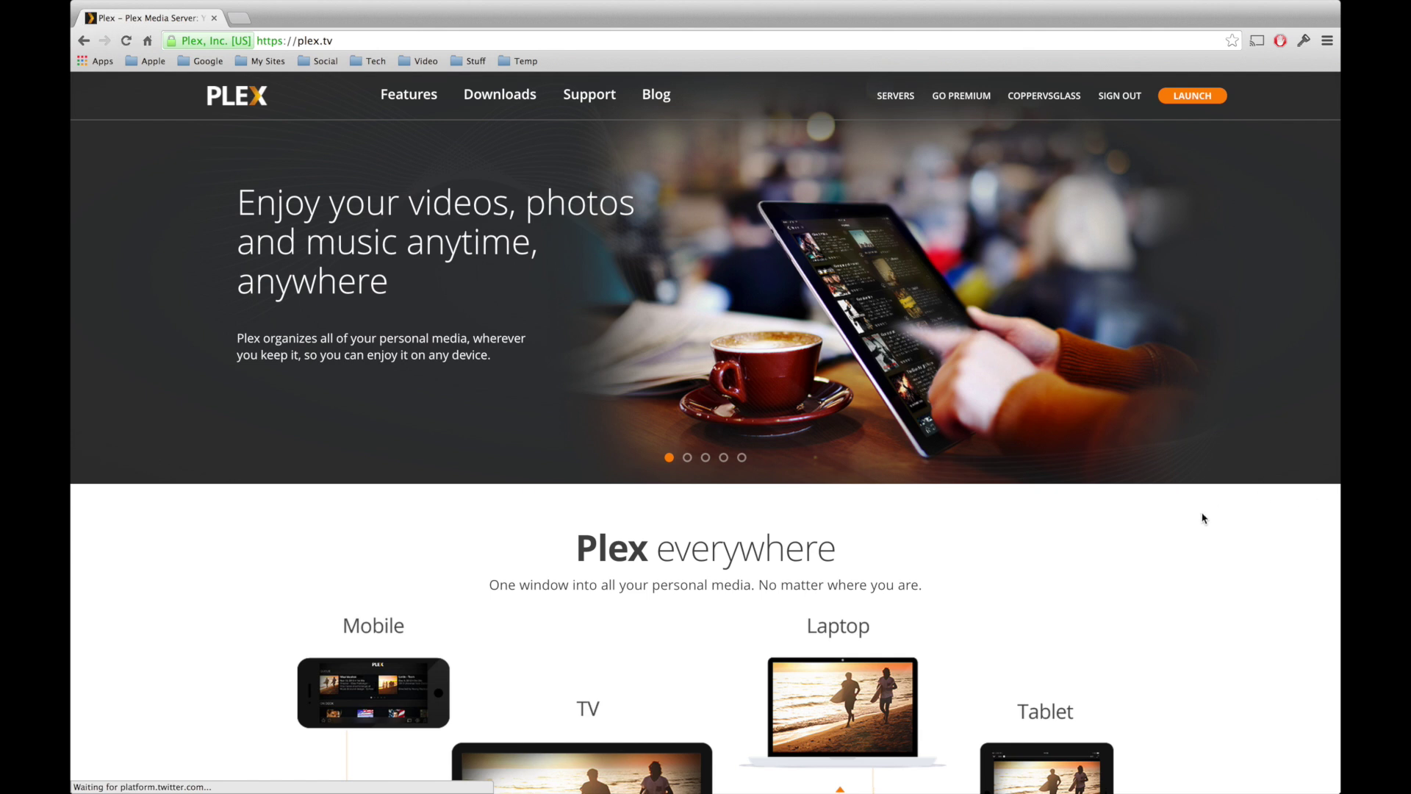
{"action": "left_click", "coordinate": [503, 101]}
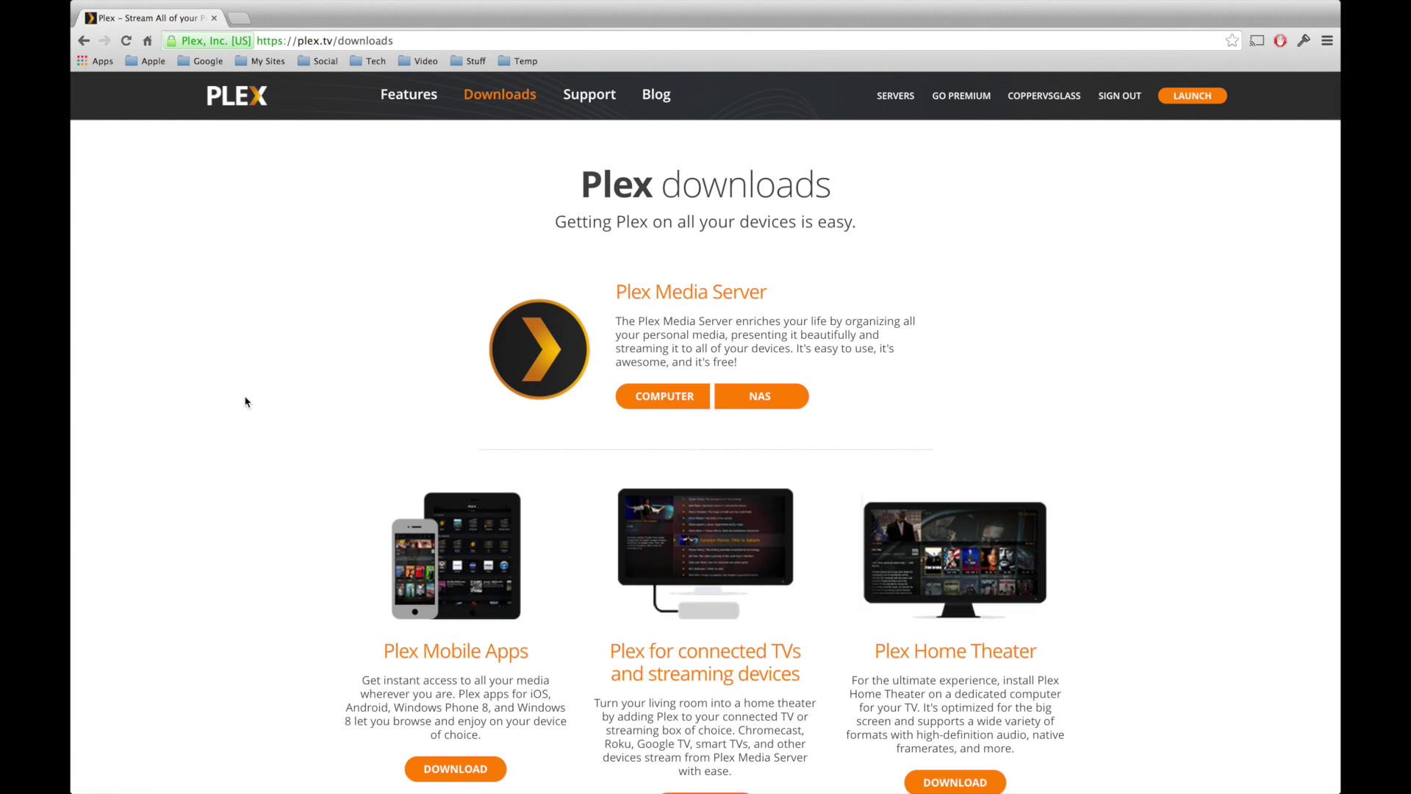
{"action": "scroll", "coordinate": [246, 401], "scroll_direction": "down", "scroll_amount": 2}
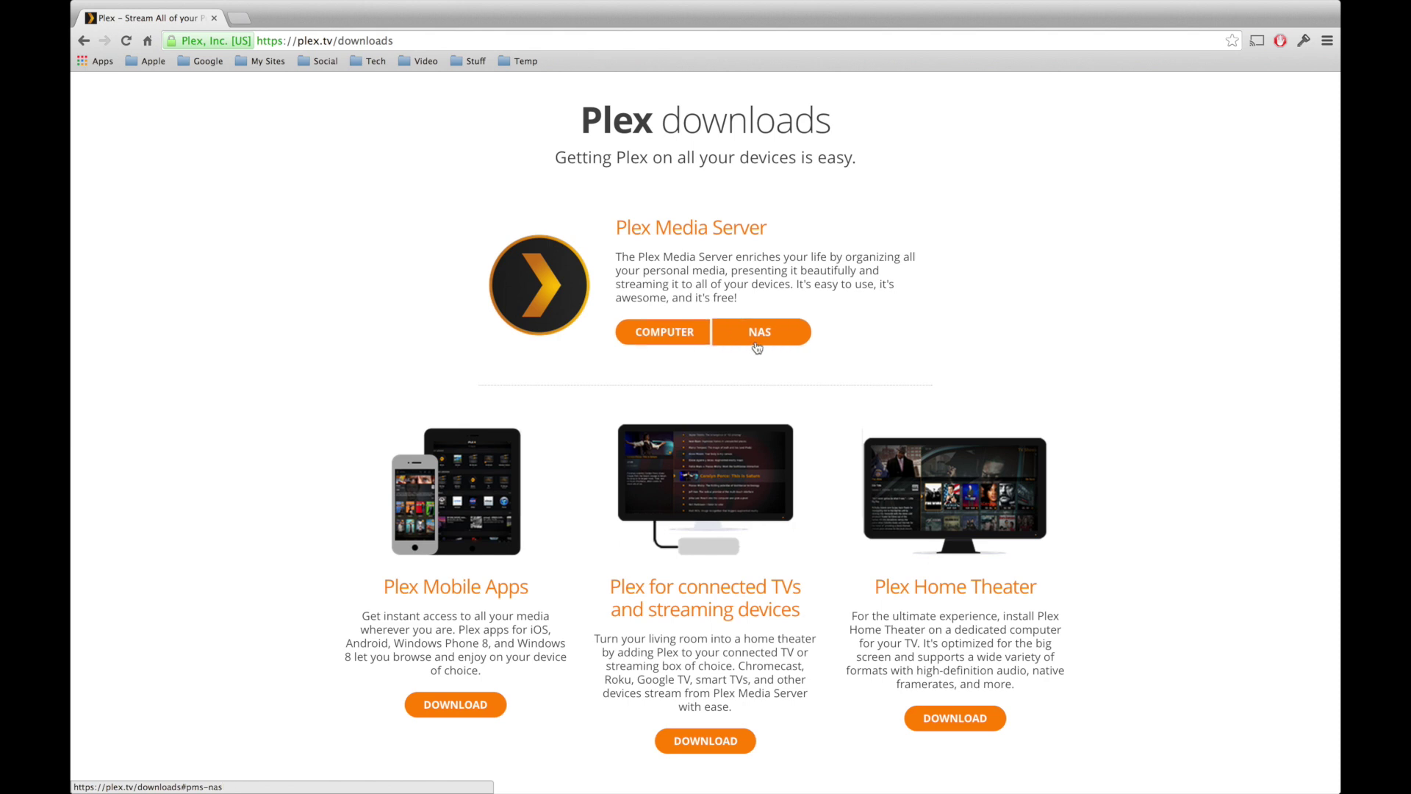
- Download the Mac version of Plex Media Server for computers
{"action": "left_click", "coordinate": [667, 333]}
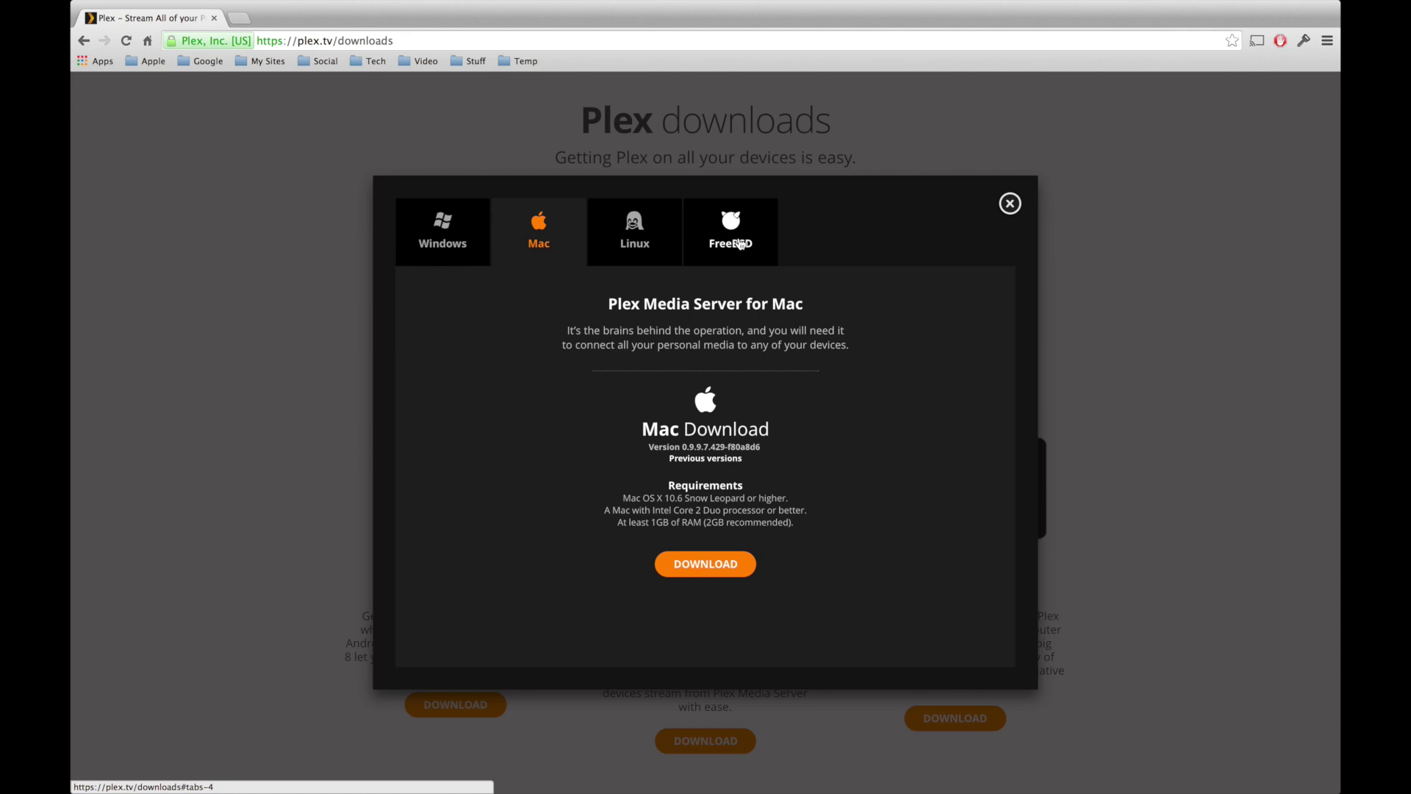
{"action": "left_click", "coordinate": [702, 567]}
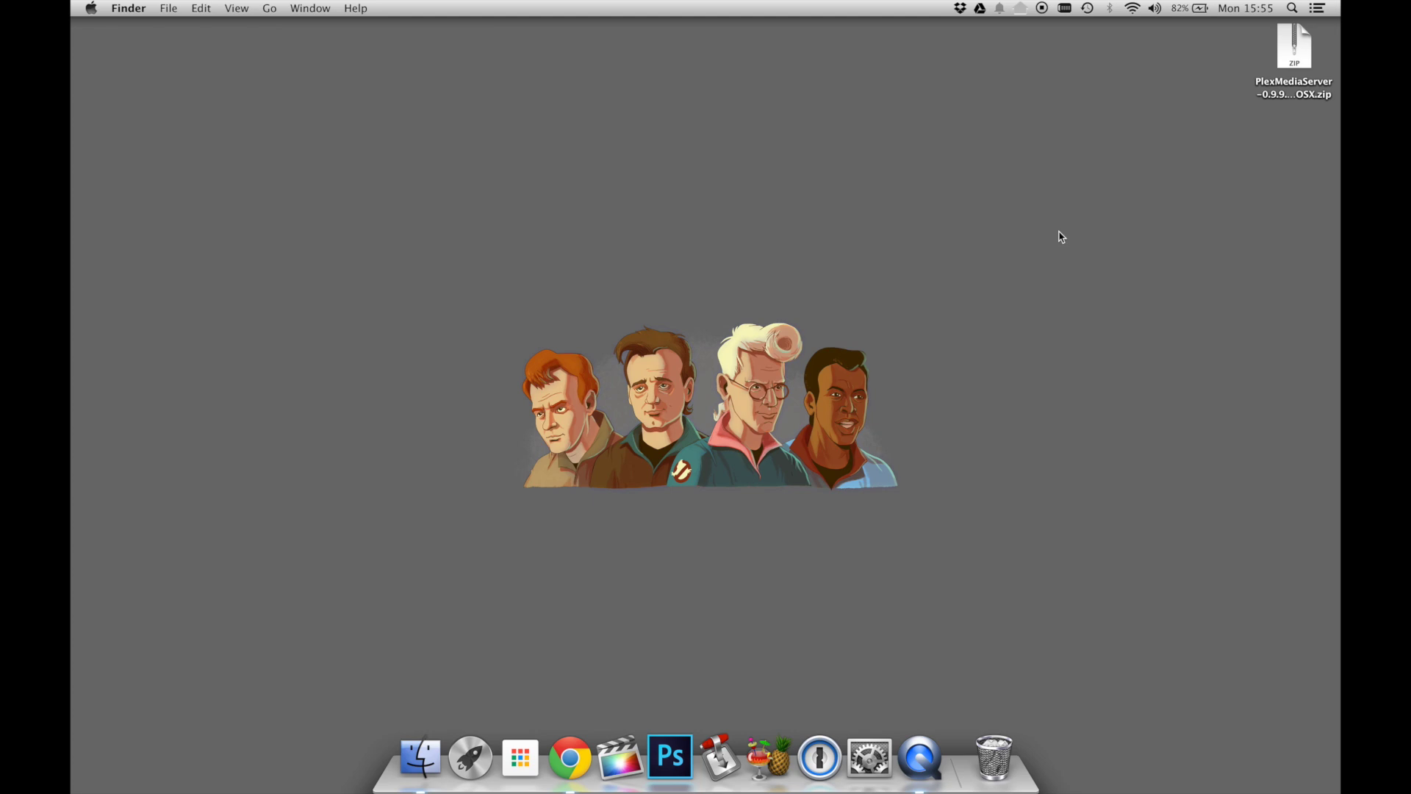
- Unzip Plex Media Server and move the app into the Applications folder
{"action": "double_click", "coordinate": [1288, 45]}
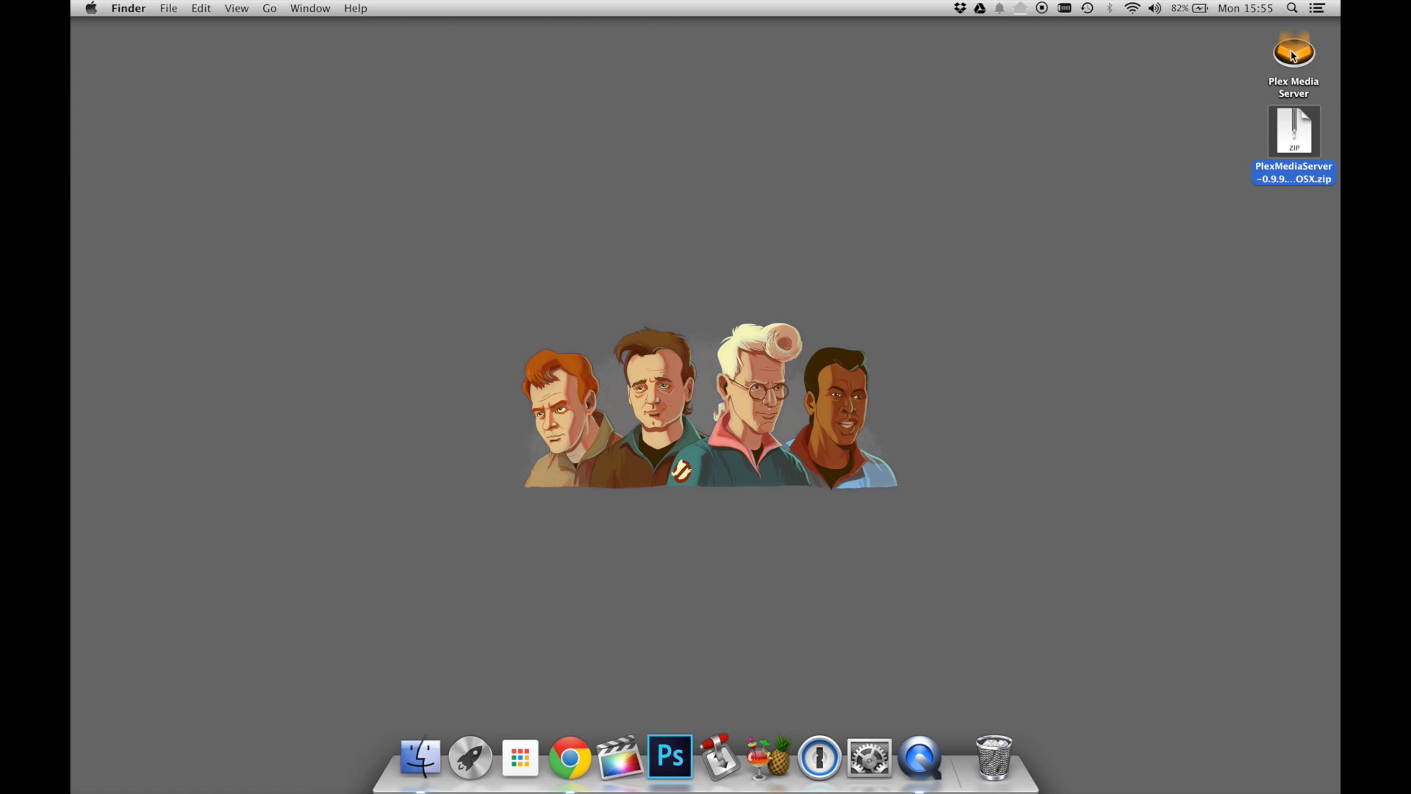
{"action": "left_click", "coordinate": [1293, 55]}
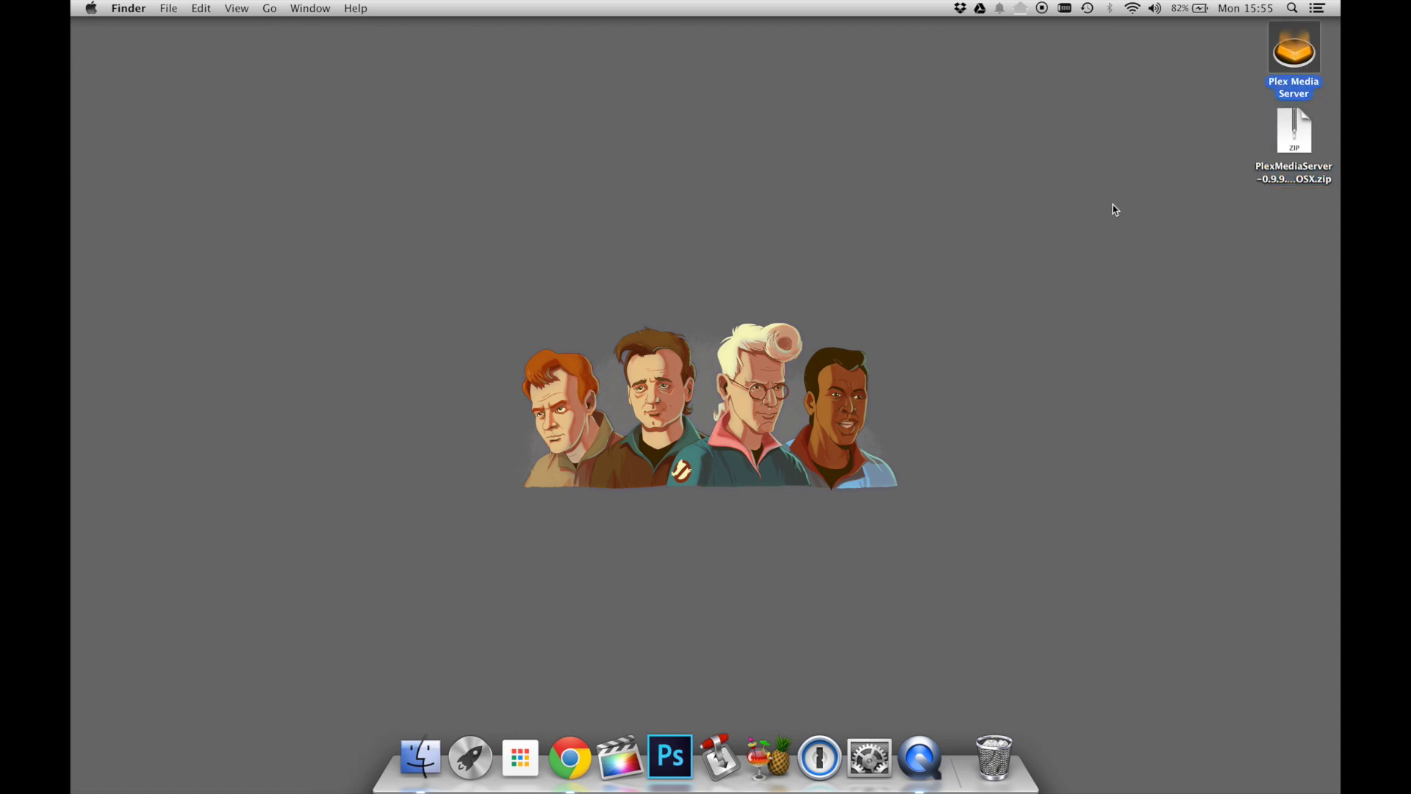
{"action": "left_click", "coordinate": [412, 770]}
{"action": "left_click", "coordinate": [352, 250]}
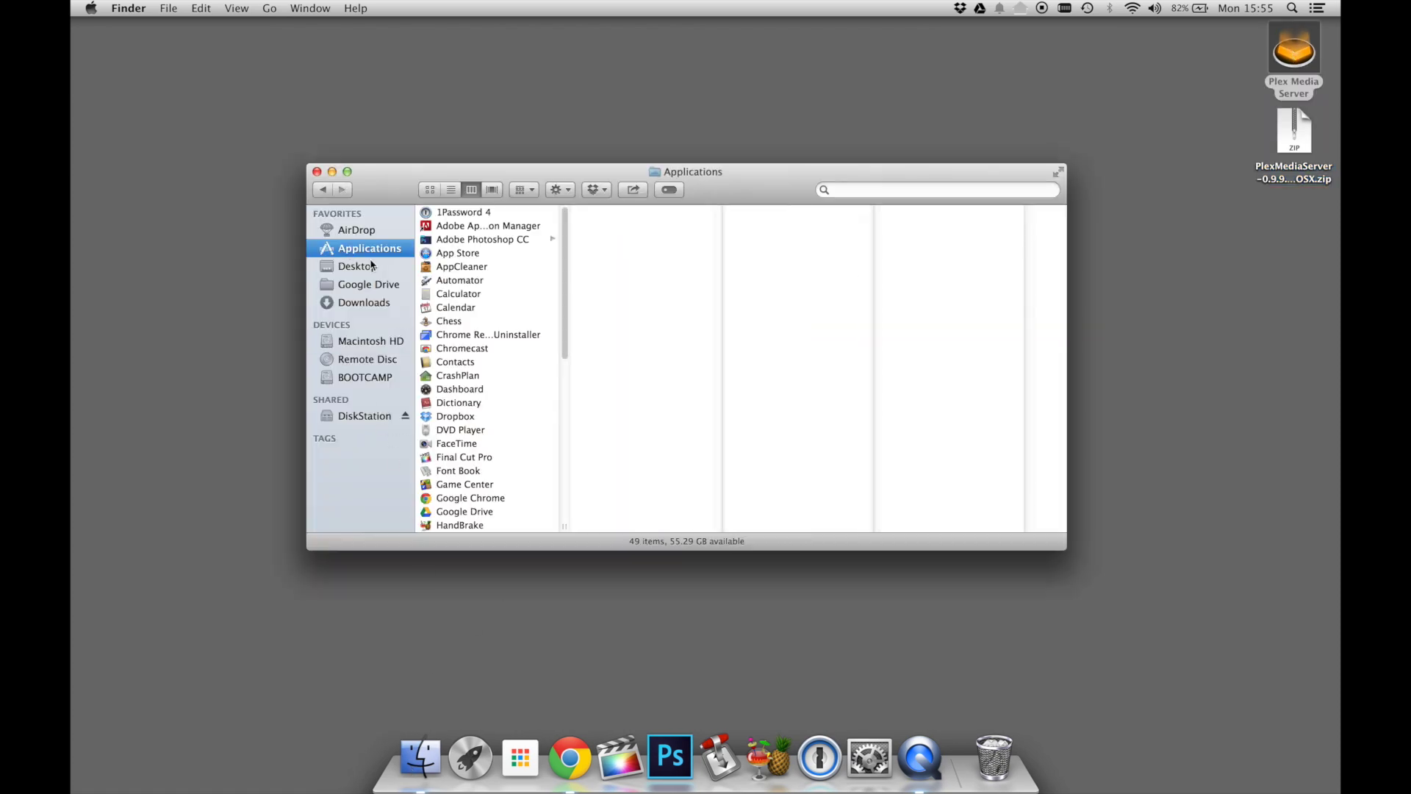
{"action": "left_click_drag", "start_coordinate": [1286, 53], "coordinate": [513, 316]}
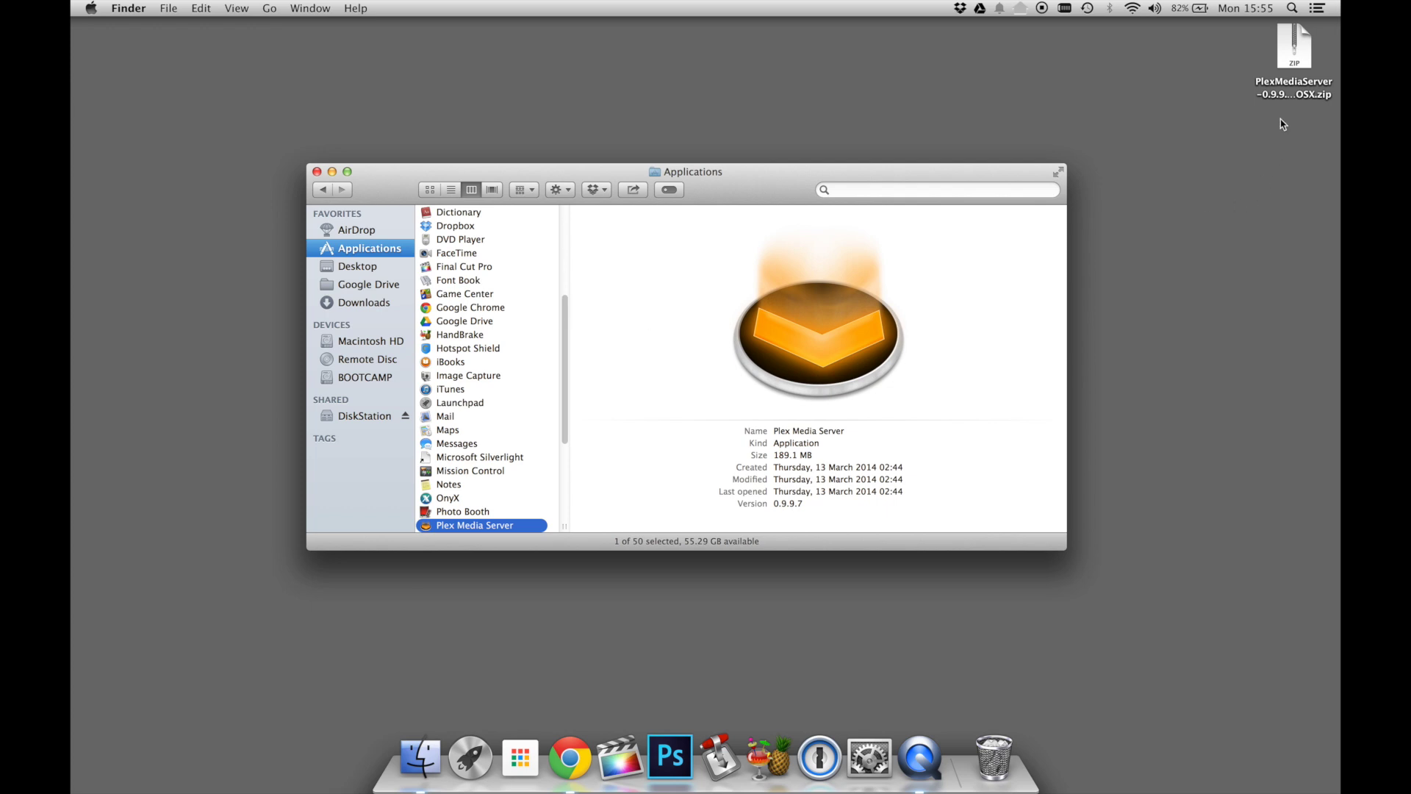
- Trash the downloaded zip and launch Plex Media Server, allowing the internet-downloaded app
{"action": "left_click_drag", "start_coordinate": [1279, 45], "coordinate": [996, 770]}
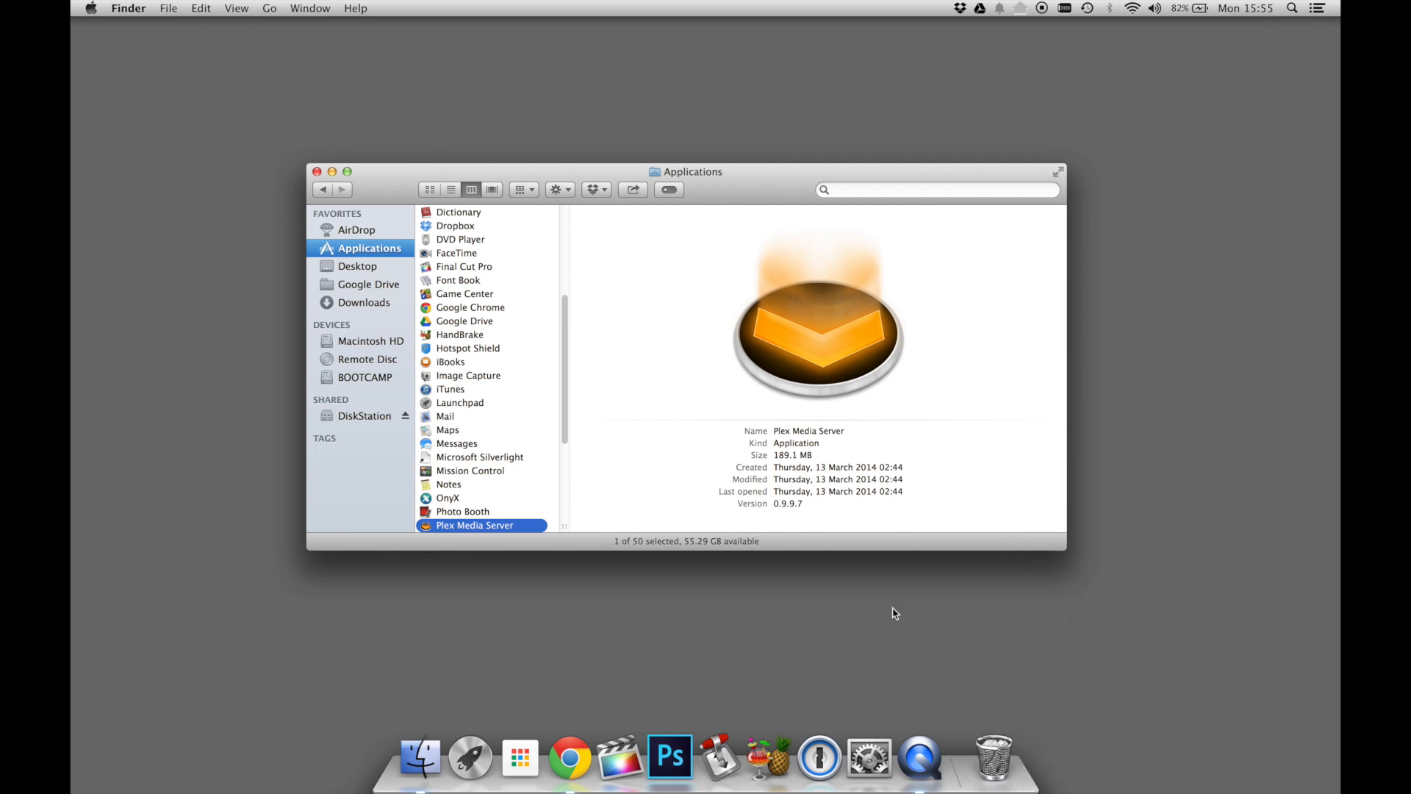
{"action": "double_click", "coordinate": [476, 527]}
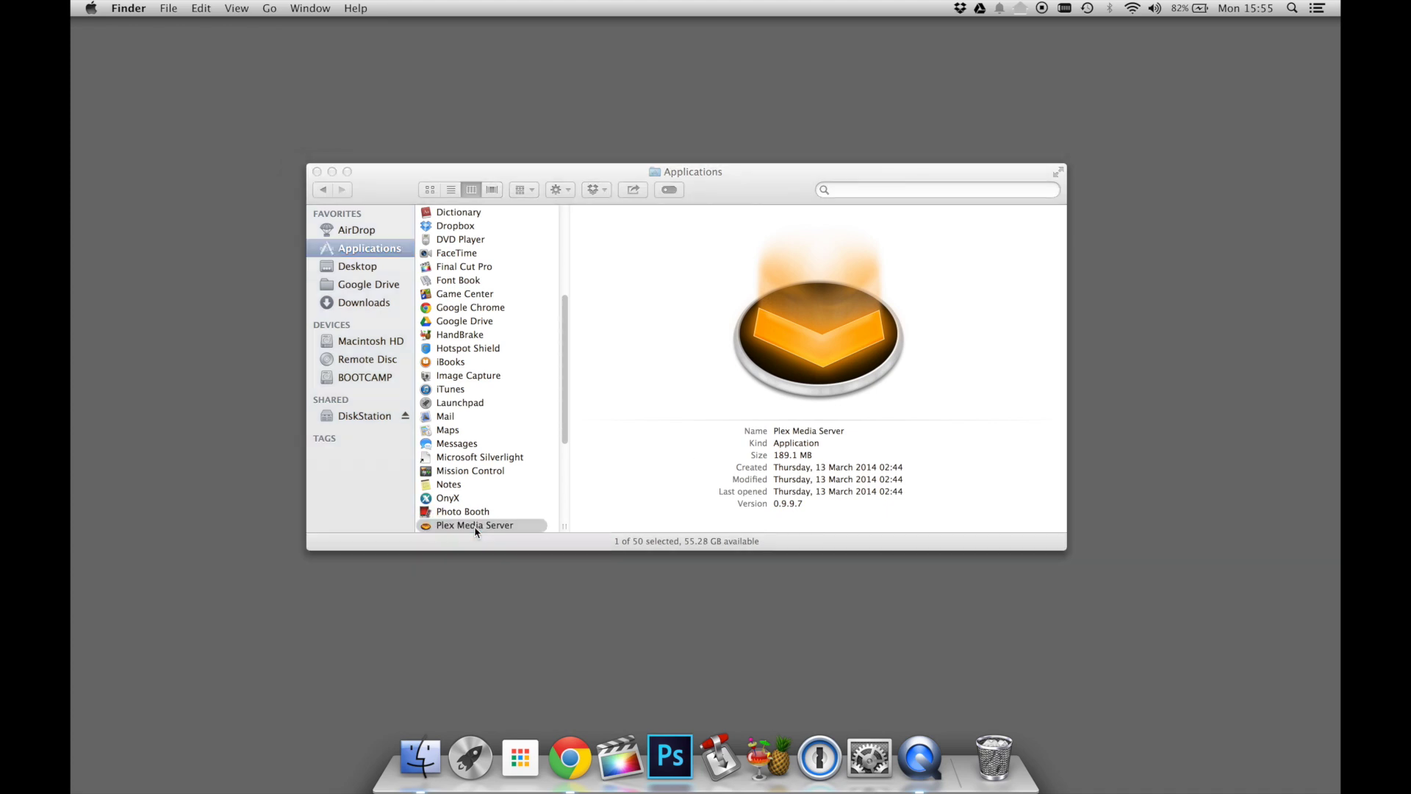
{"action": "left_click", "coordinate": [813, 272]}
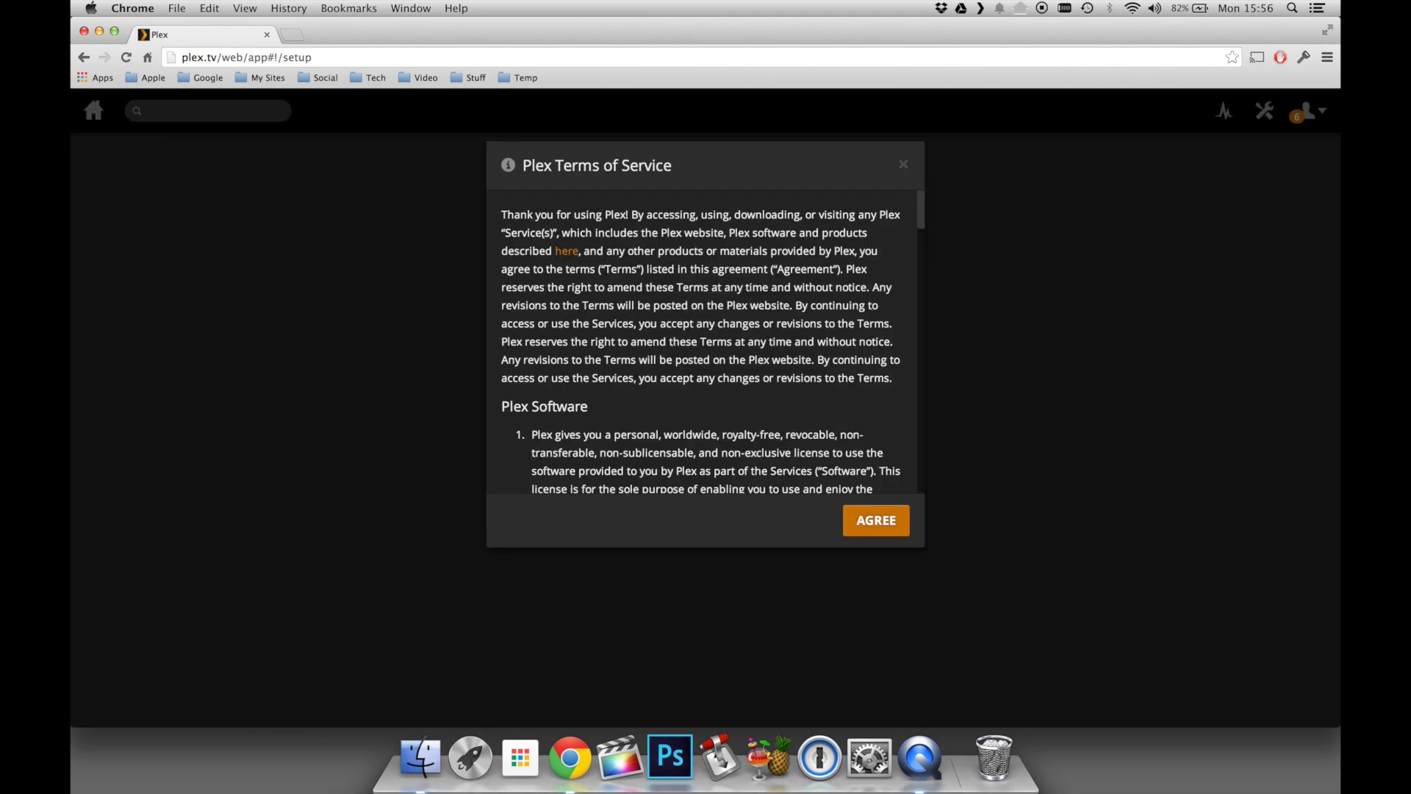
- Agree to the Plex Terms of Service, reload, and name the server 'My Plex Server'
{"action": "left_click", "coordinate": [882, 523]}
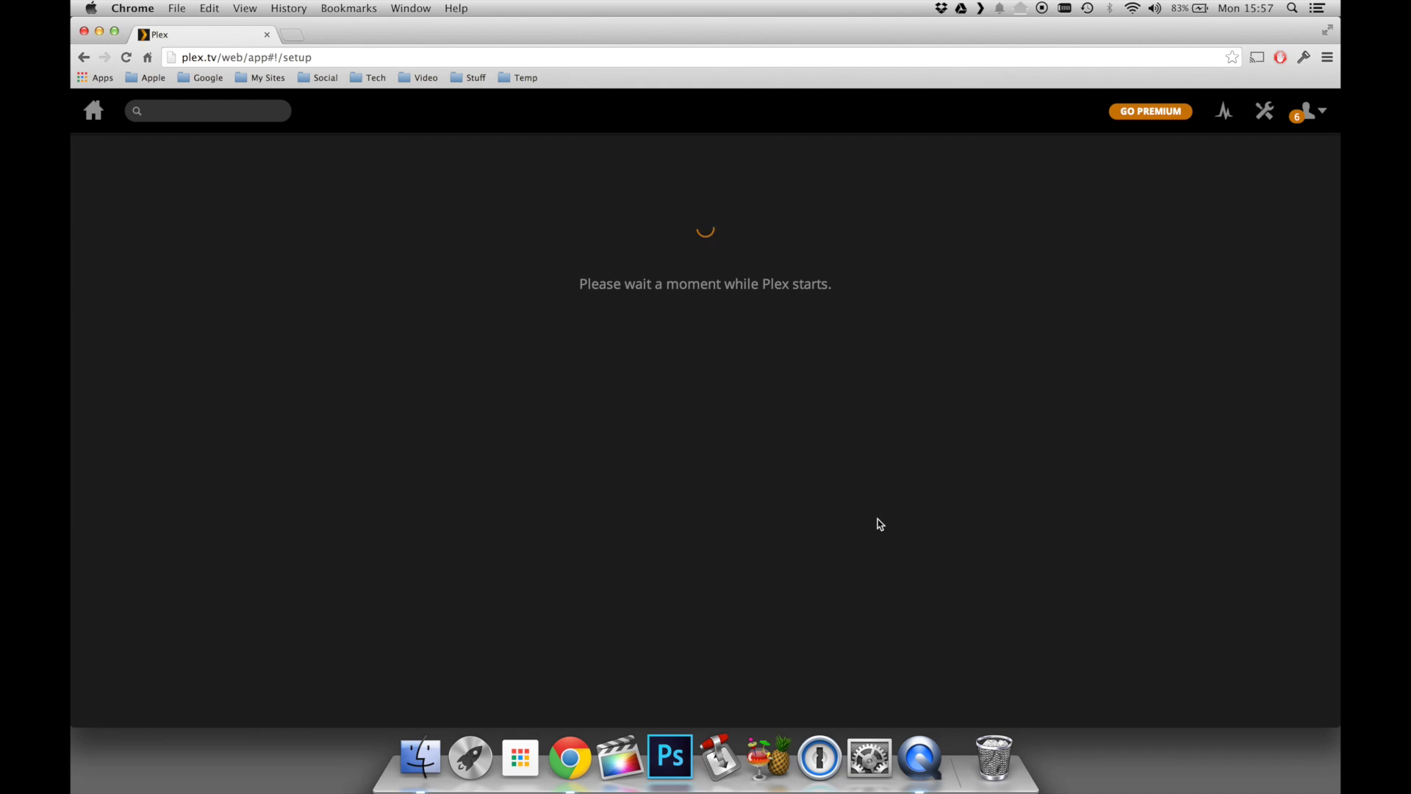
{"action": "left_click", "coordinate": [126, 57]}
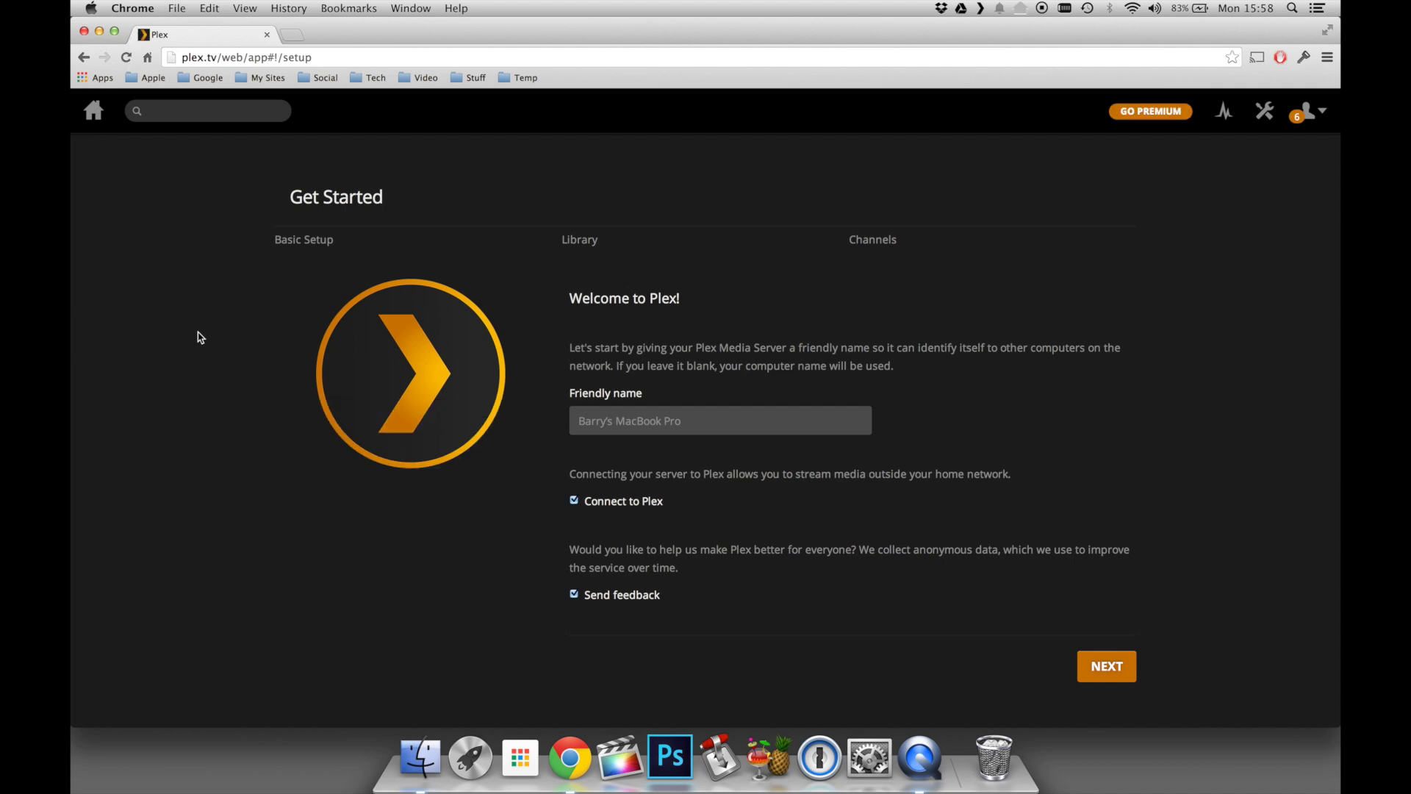
{"action": "left_click", "coordinate": [688, 424]}
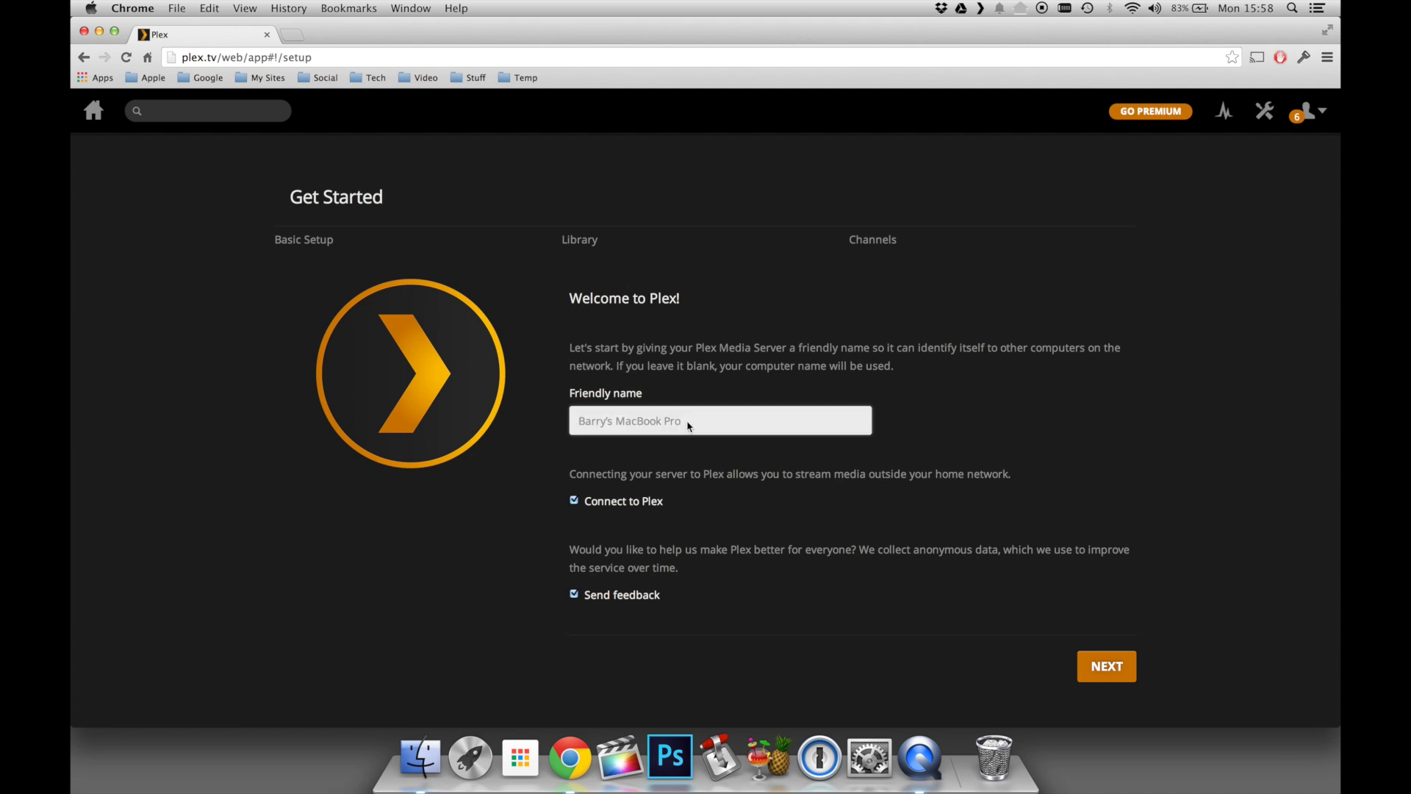
{"action": "type", "text": "My Plex Server"}
- Start a Movies library and add the /Volumes/Media/Movies folder to it
{"action": "left_click", "coordinate": [1089, 665]}
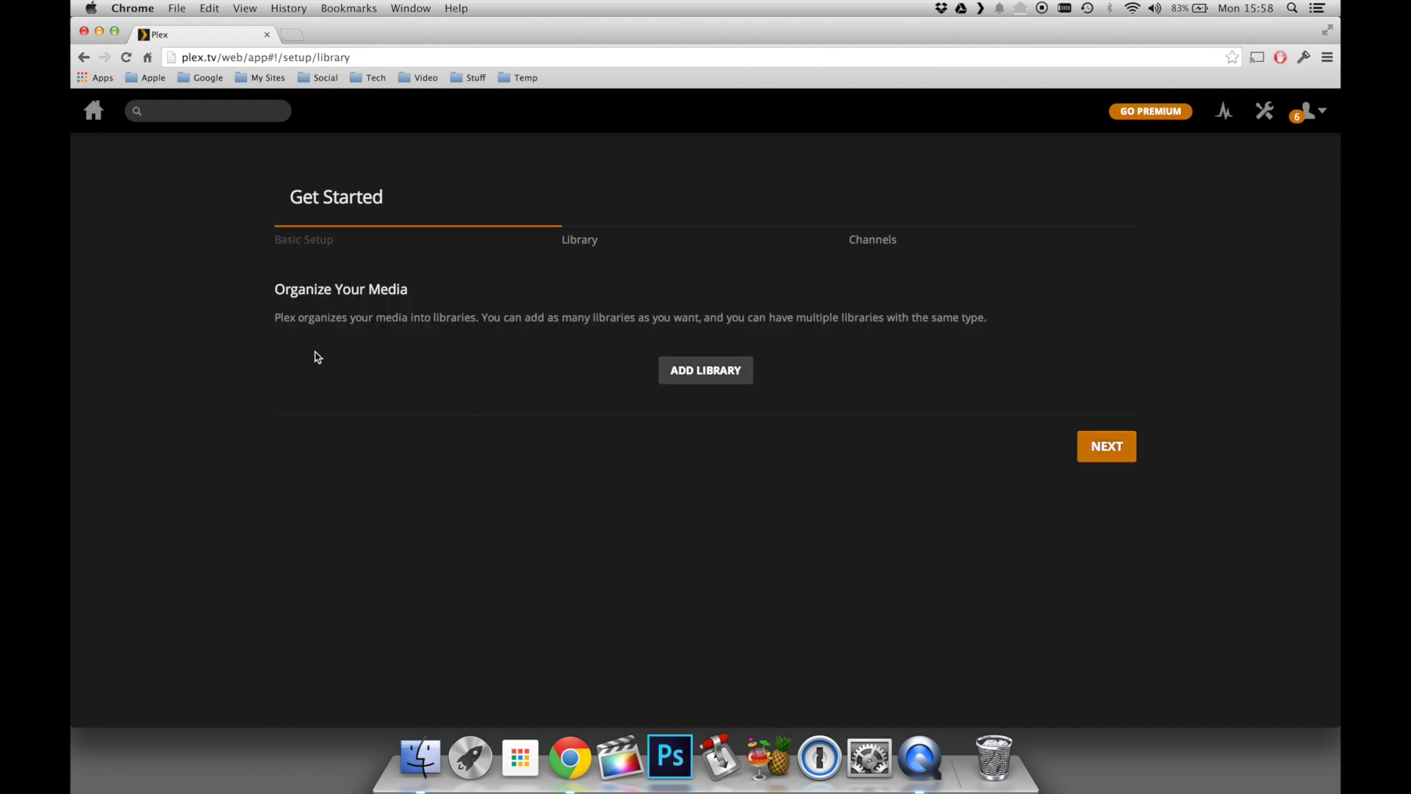
{"action": "left_click", "coordinate": [708, 375]}
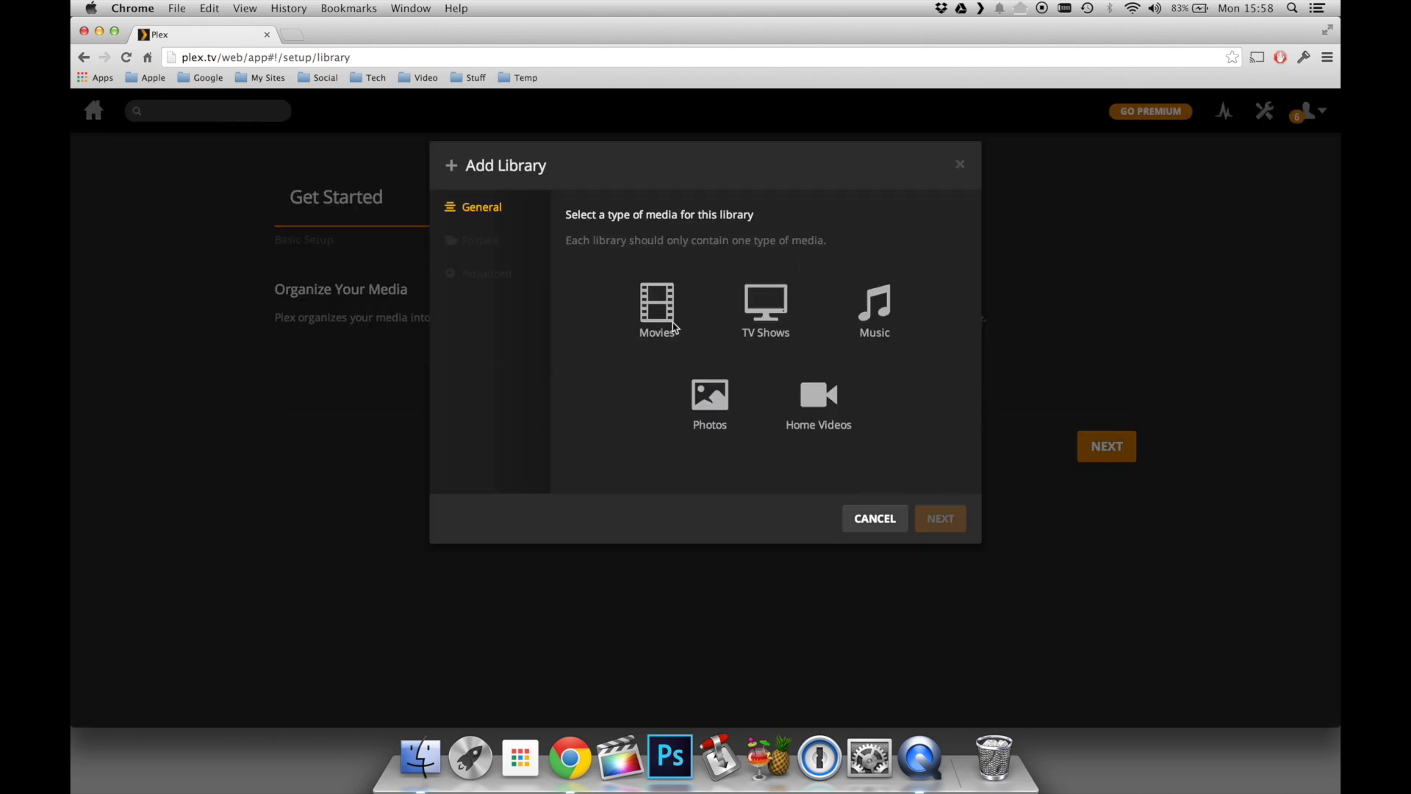
{"action": "left_click", "coordinate": [650, 307]}
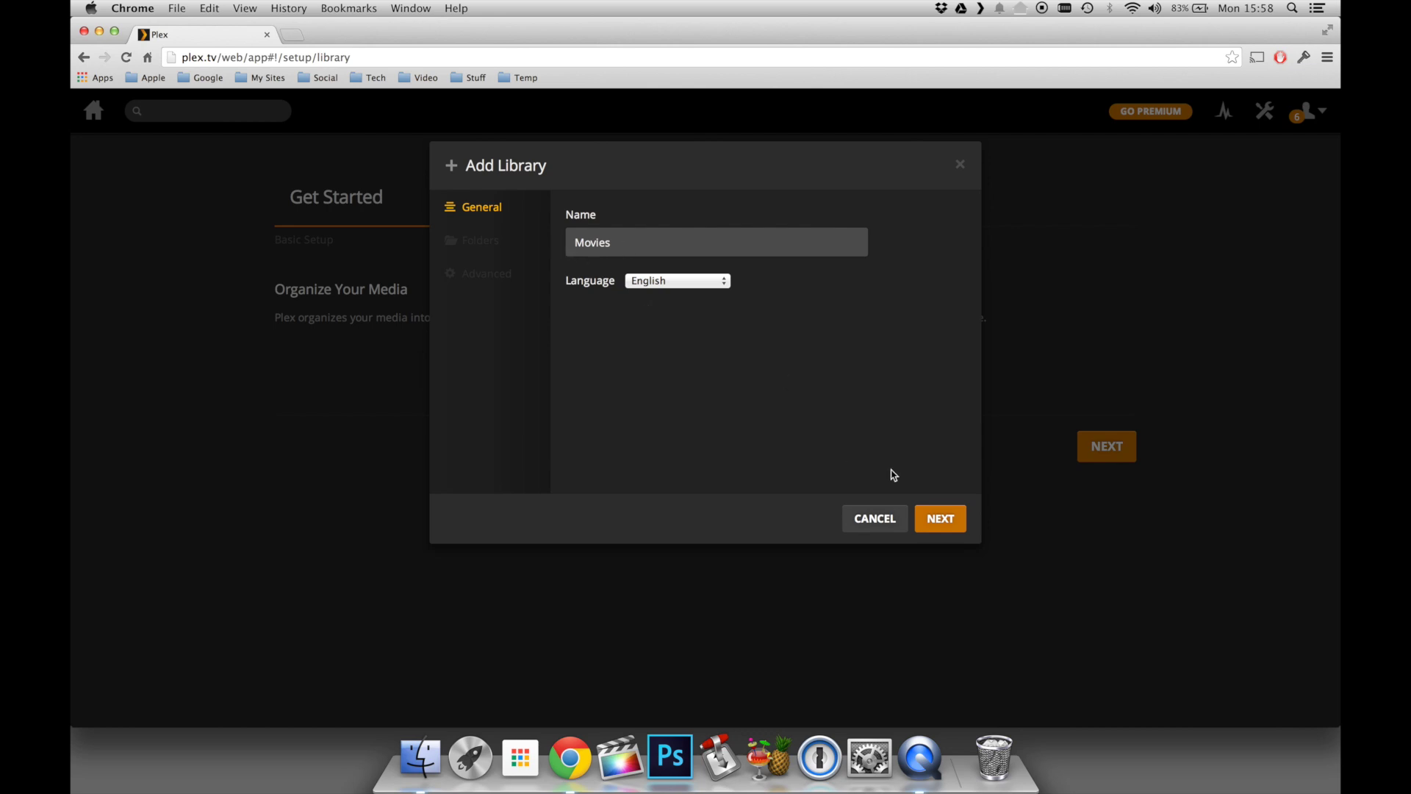
{"action": "left_click", "coordinate": [955, 521]}
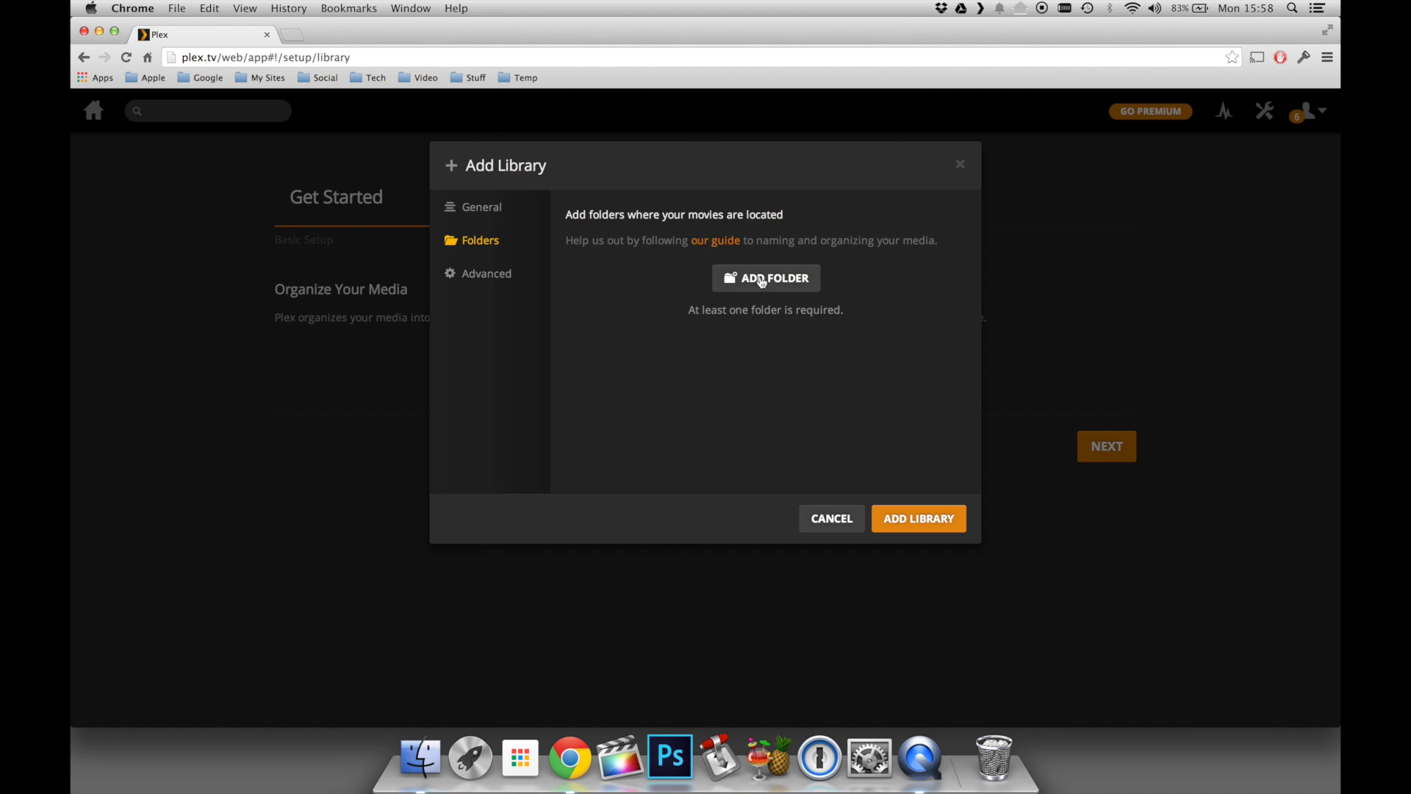
{"action": "left_click", "coordinate": [760, 280]}
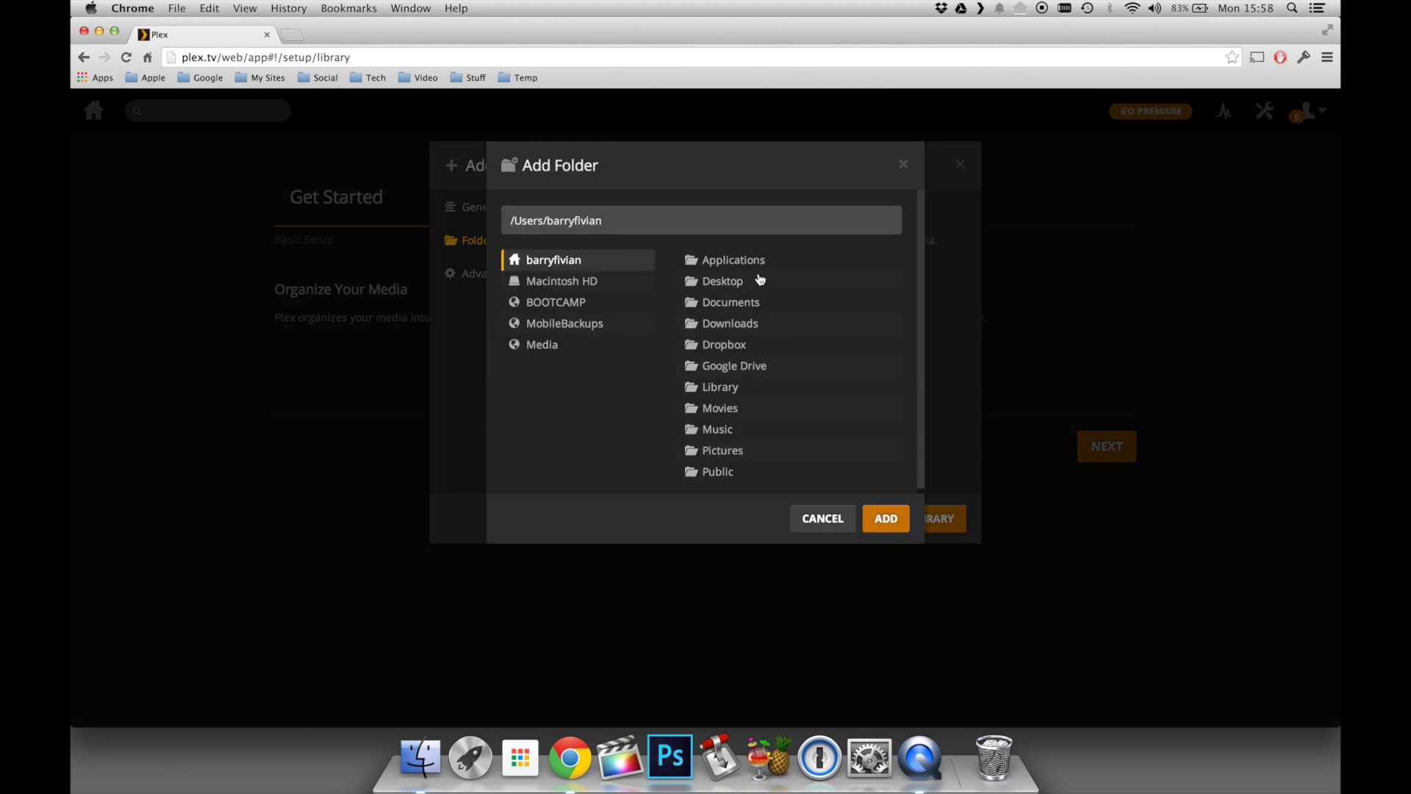
{"action": "left_click", "coordinate": [538, 343]}
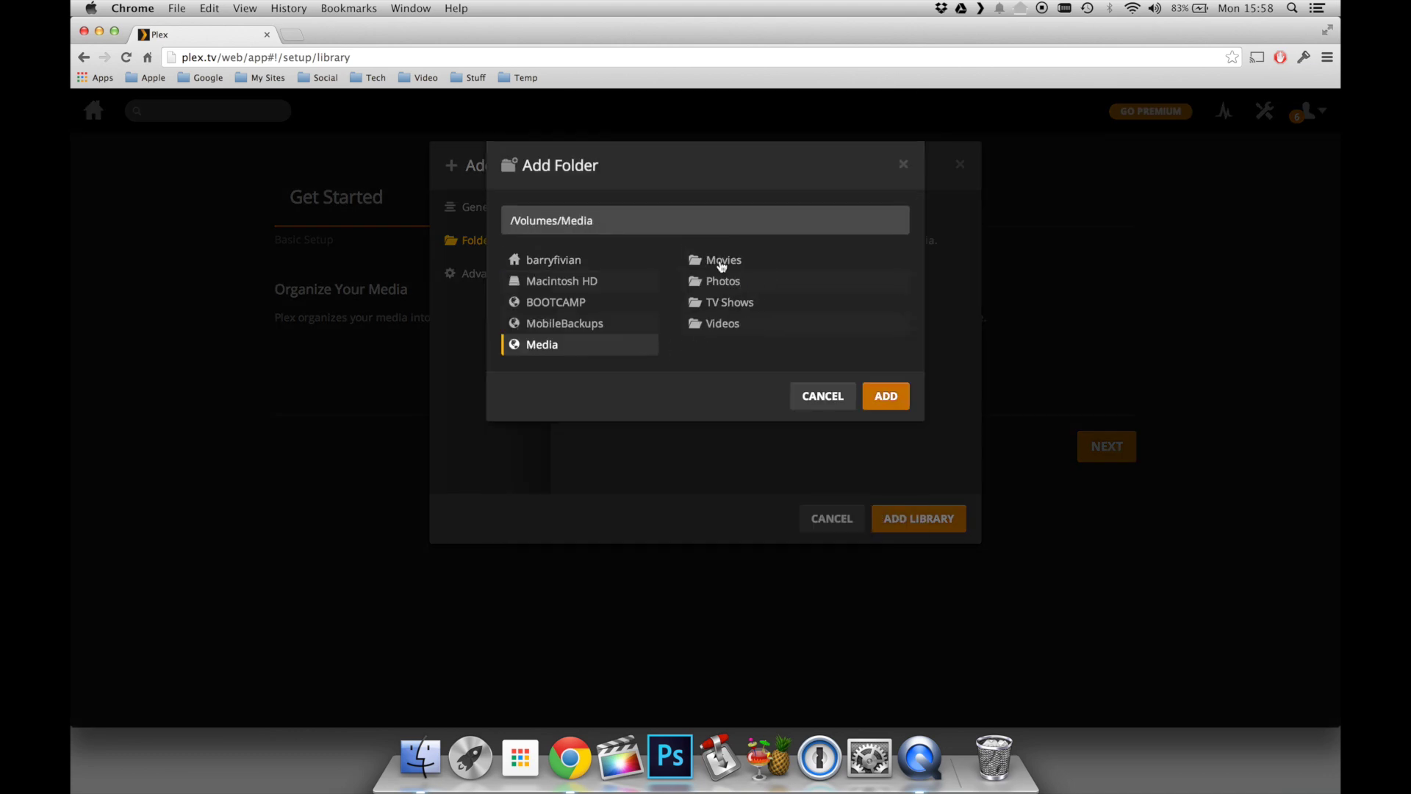
{"action": "left_click", "coordinate": [719, 262]}
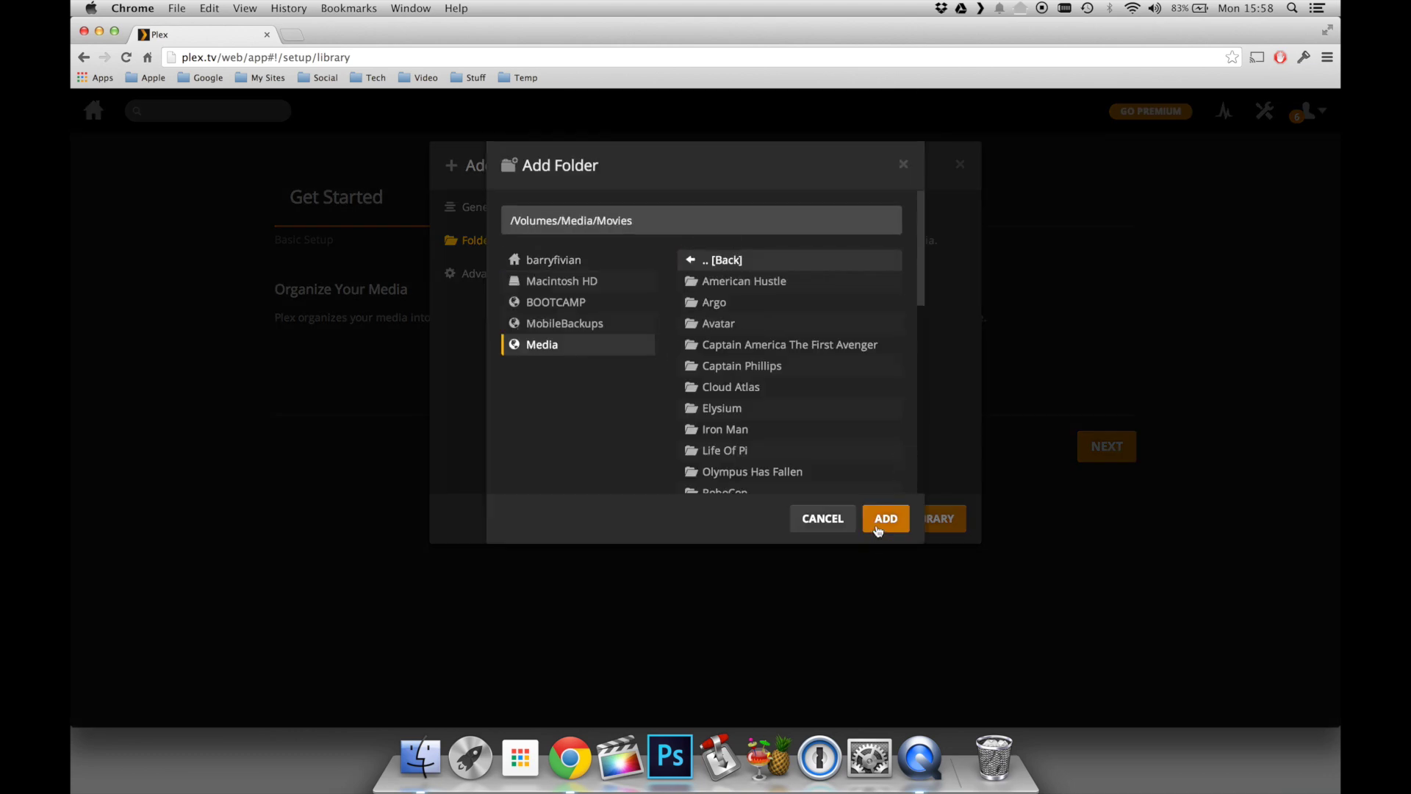
{"action": "left_click", "coordinate": [877, 527]}
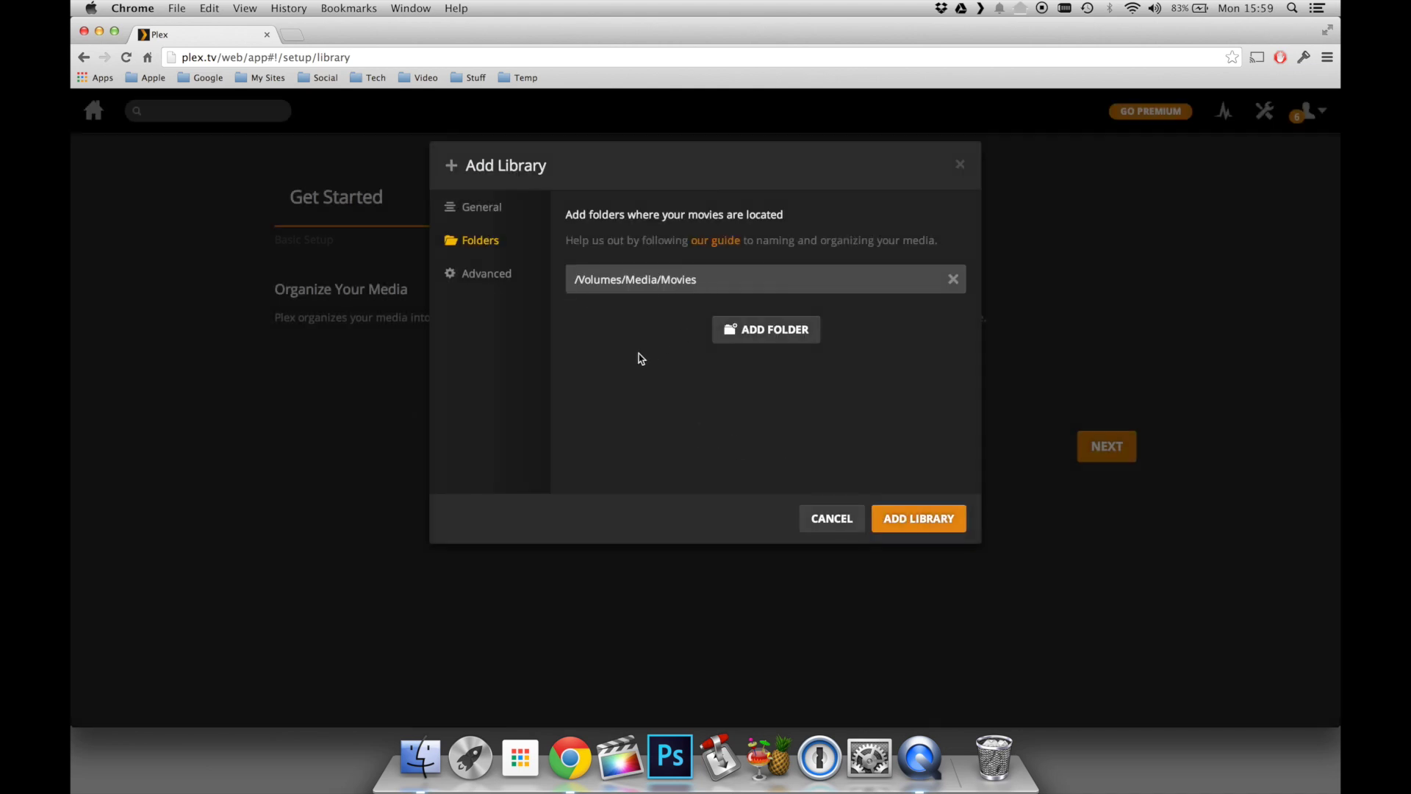
- Set The Movie Database as the metadata agent and create the Movies library
{"action": "left_click", "coordinate": [484, 276]}
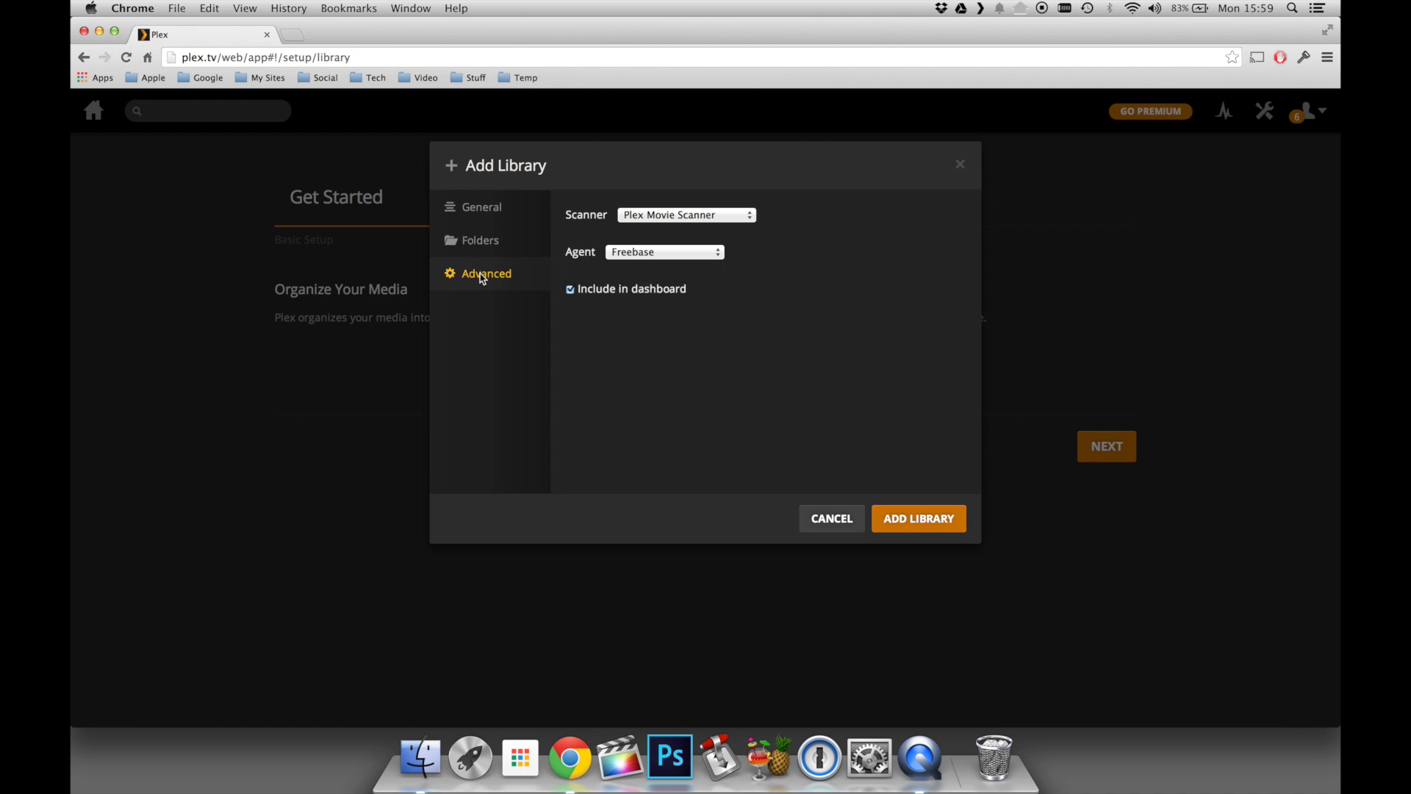
{"action": "left_click", "coordinate": [629, 253]}
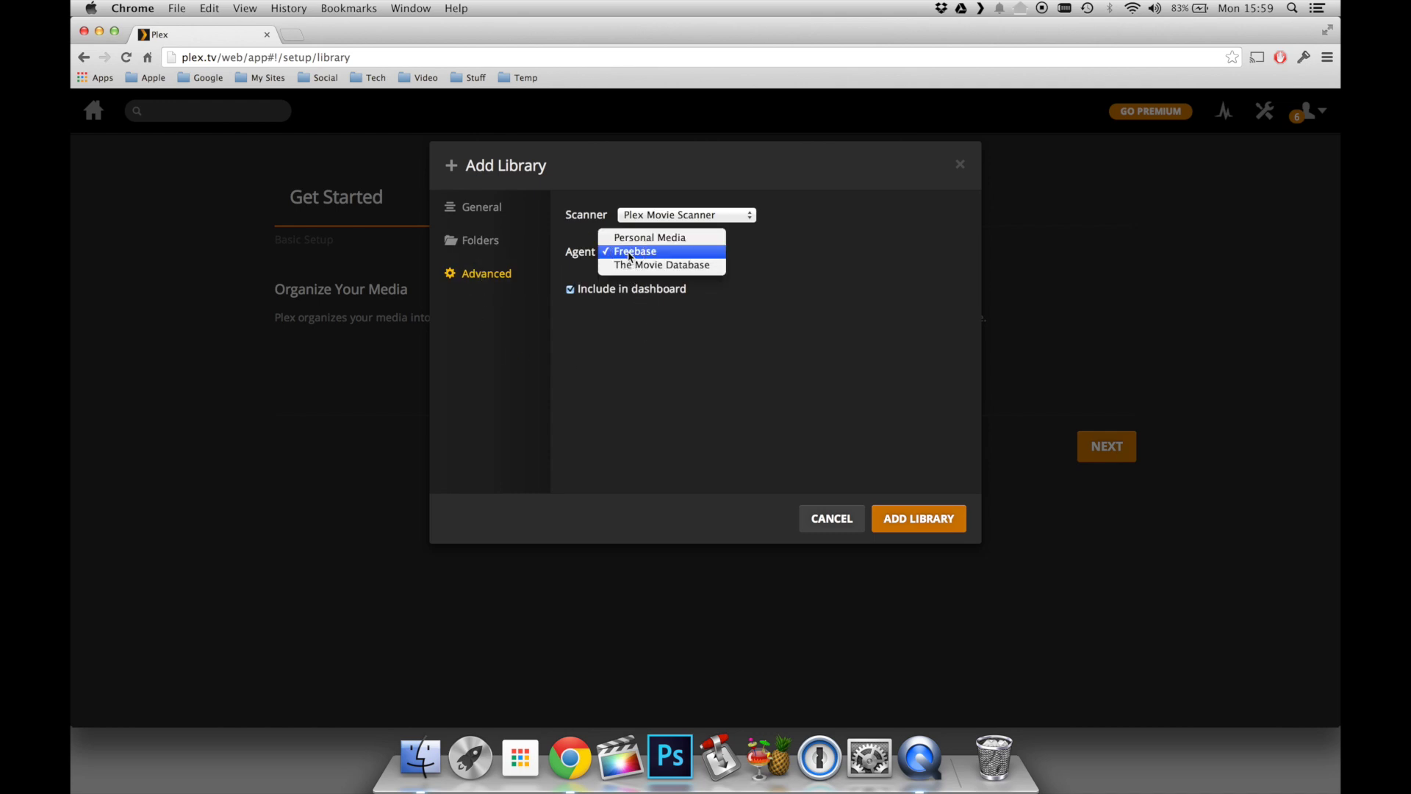
{"action": "left_click", "coordinate": [631, 267]}
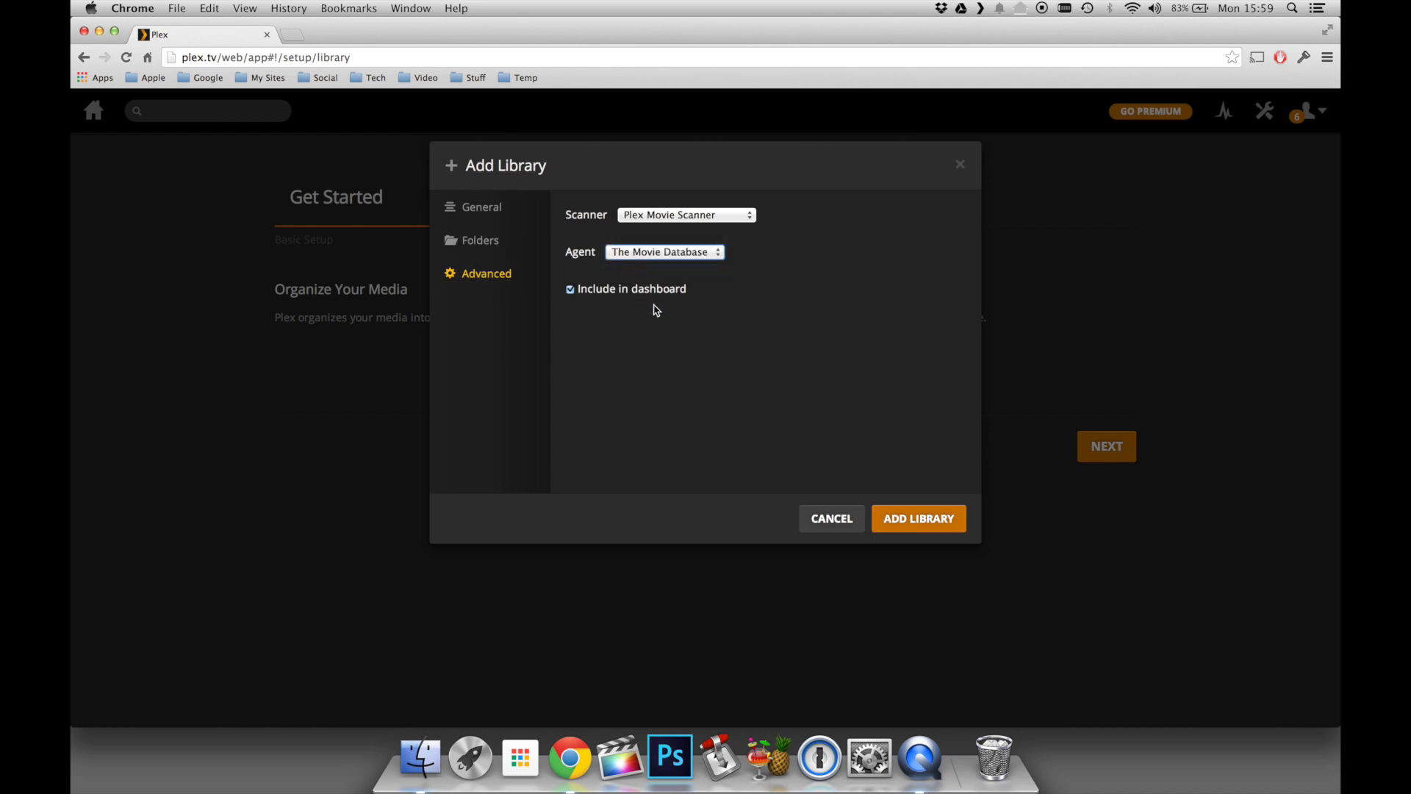
{"action": "left_click", "coordinate": [929, 519]}
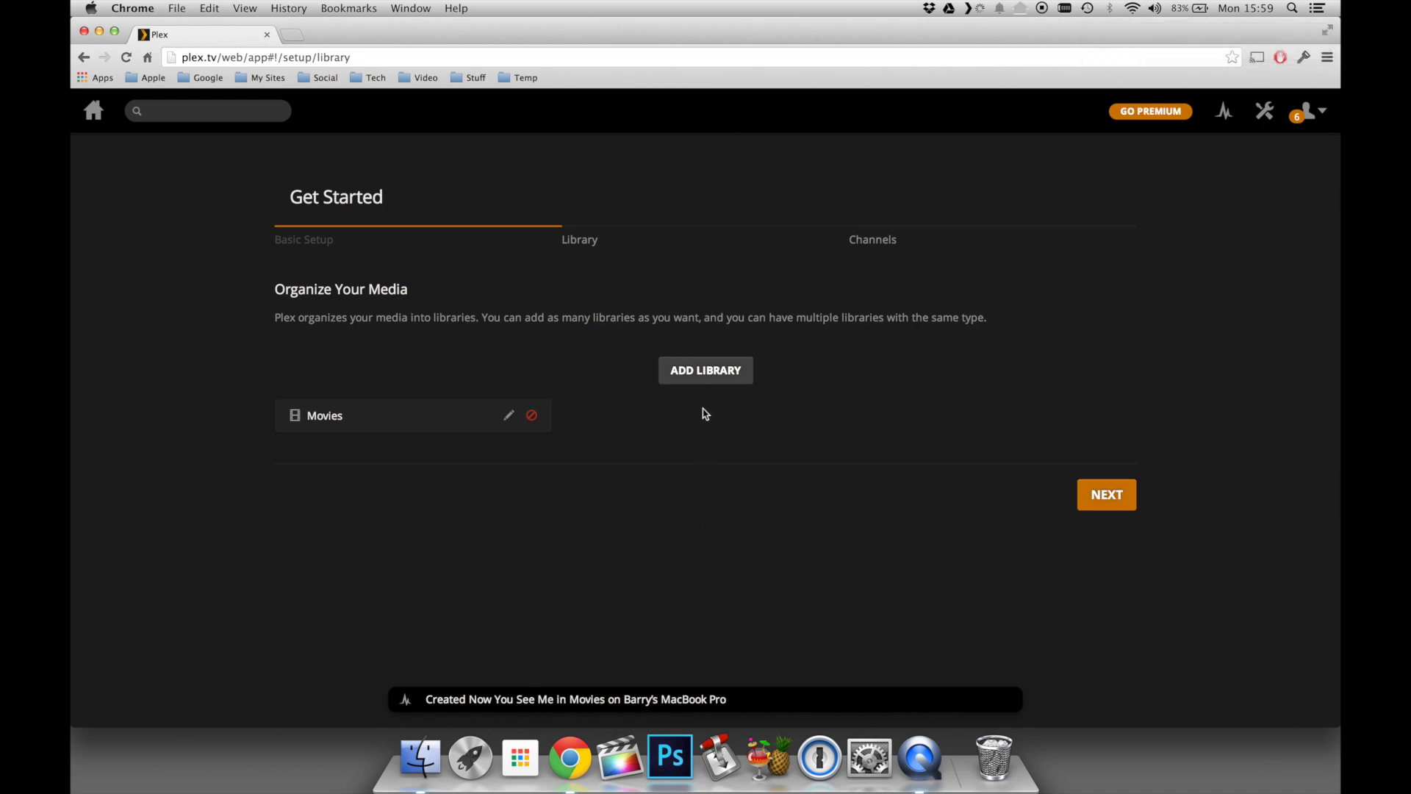
- Create a TV Shows library from /Volumes/Media/TV Shows using the TheTVDB agent
{"action": "left_click", "coordinate": [702, 371]}
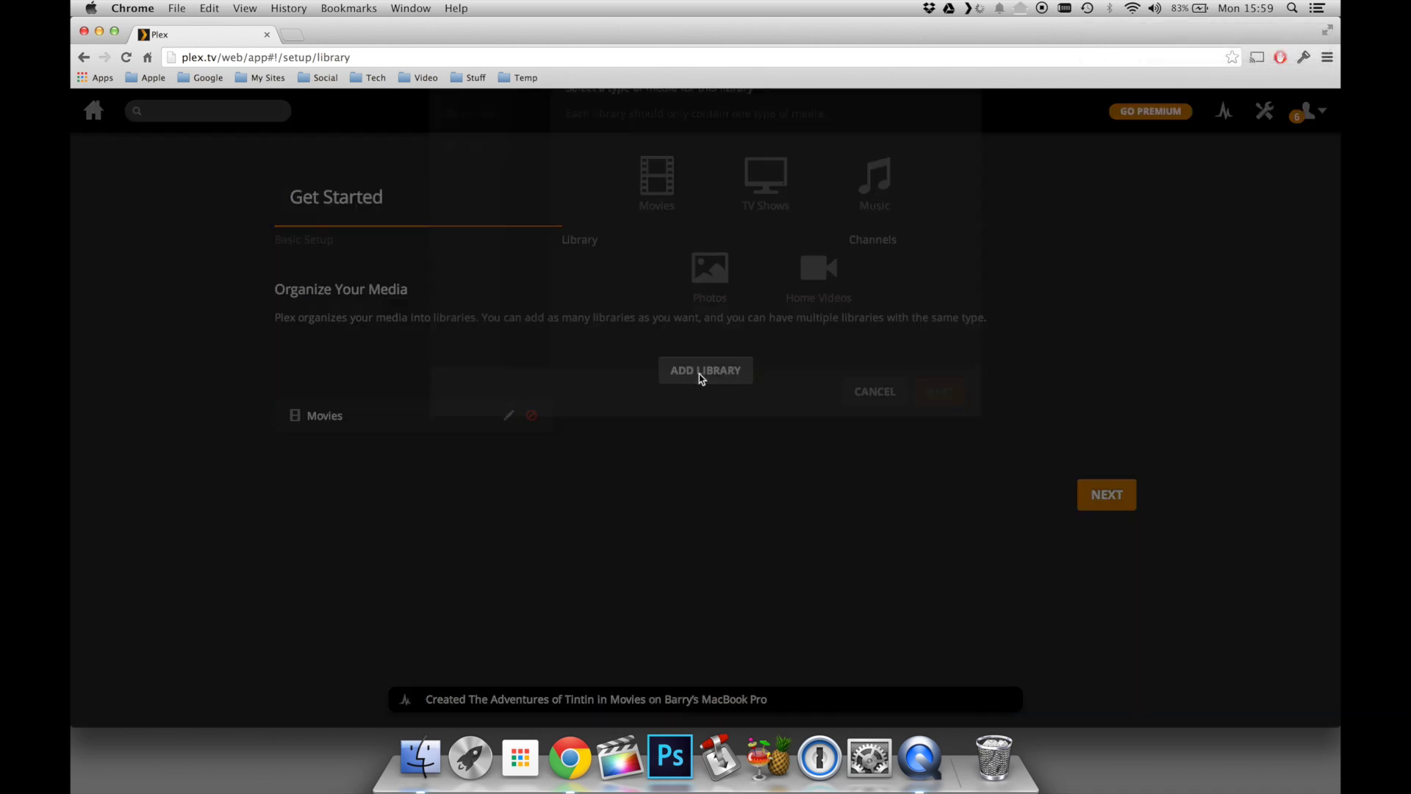
{"action": "left_click", "coordinate": [763, 299]}
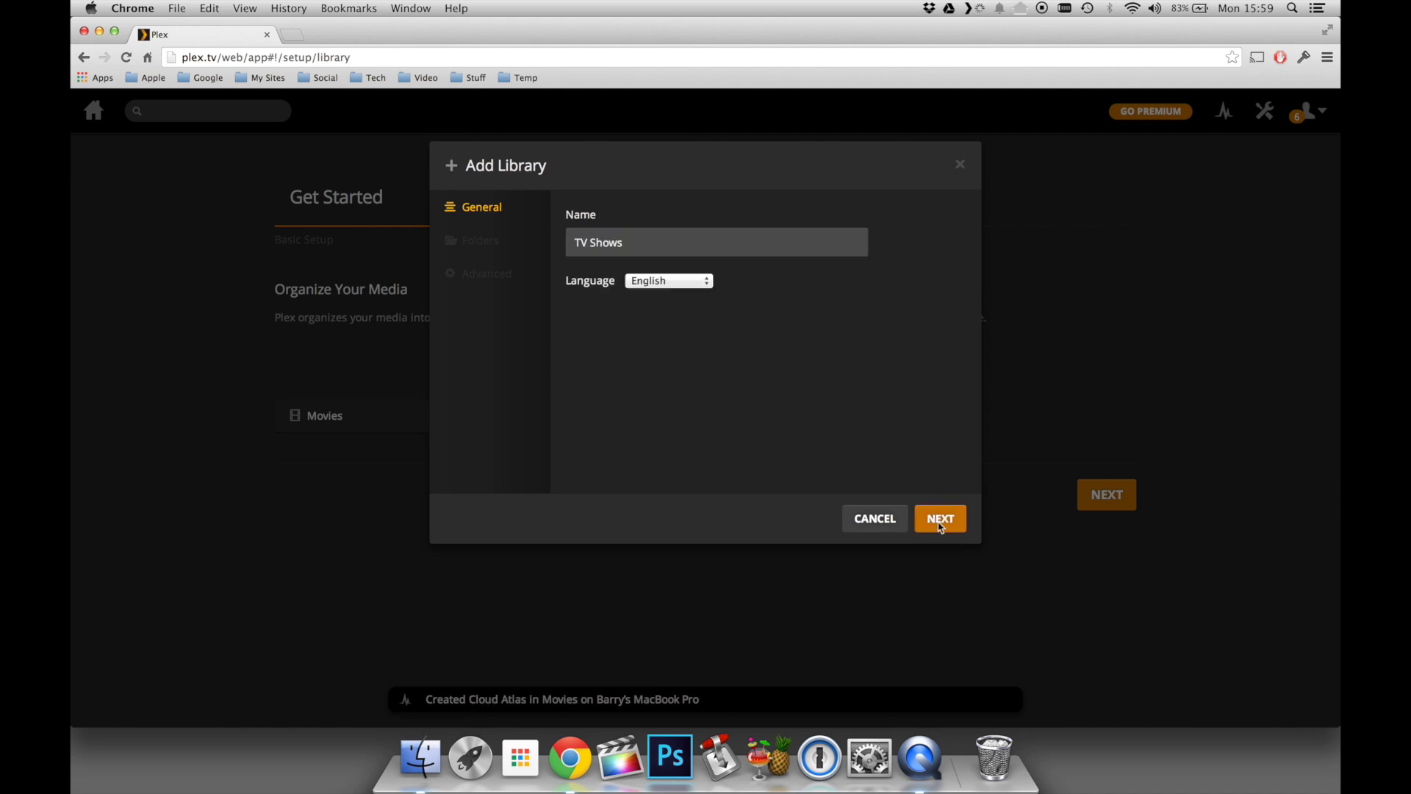
{"action": "left_click", "coordinate": [940, 519]}
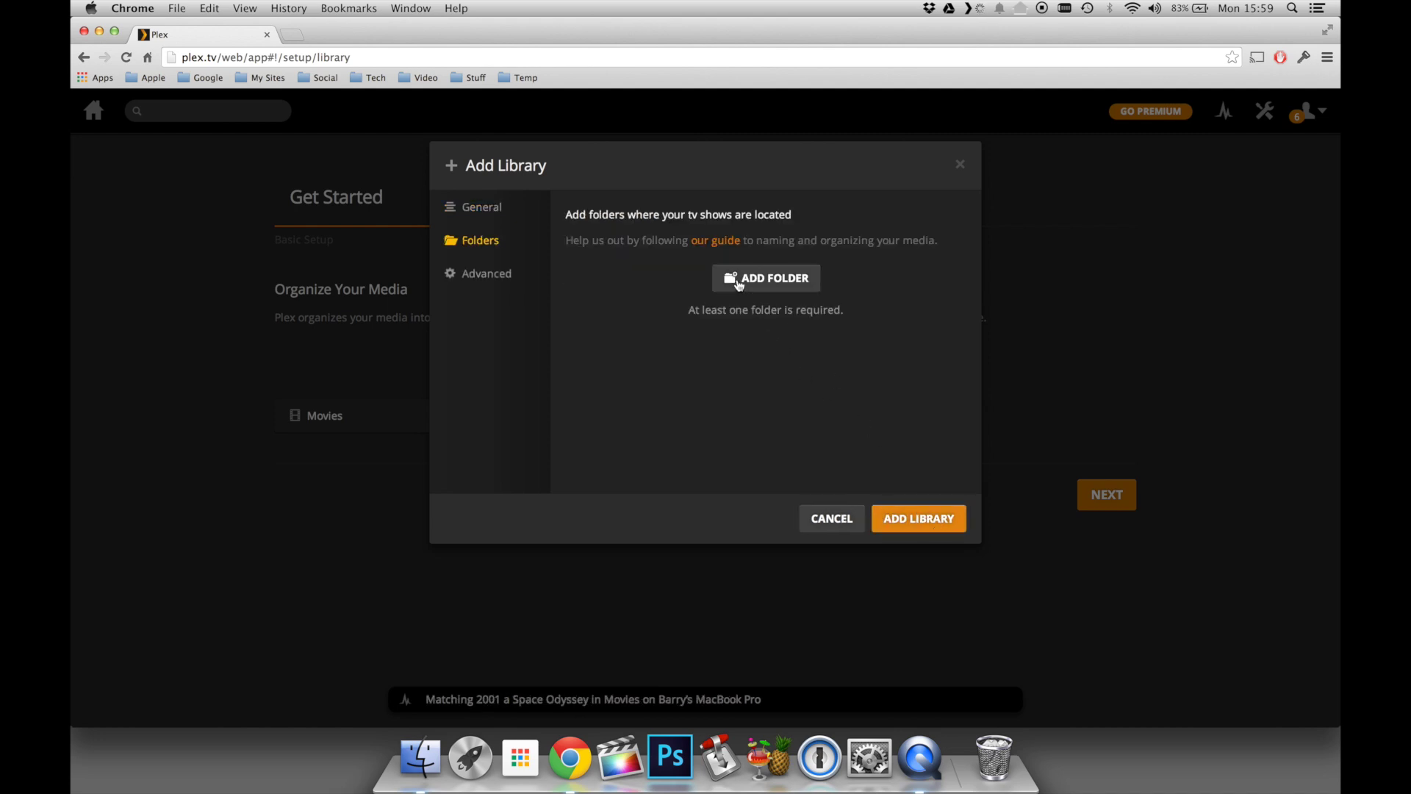
{"action": "left_click", "coordinate": [739, 285]}
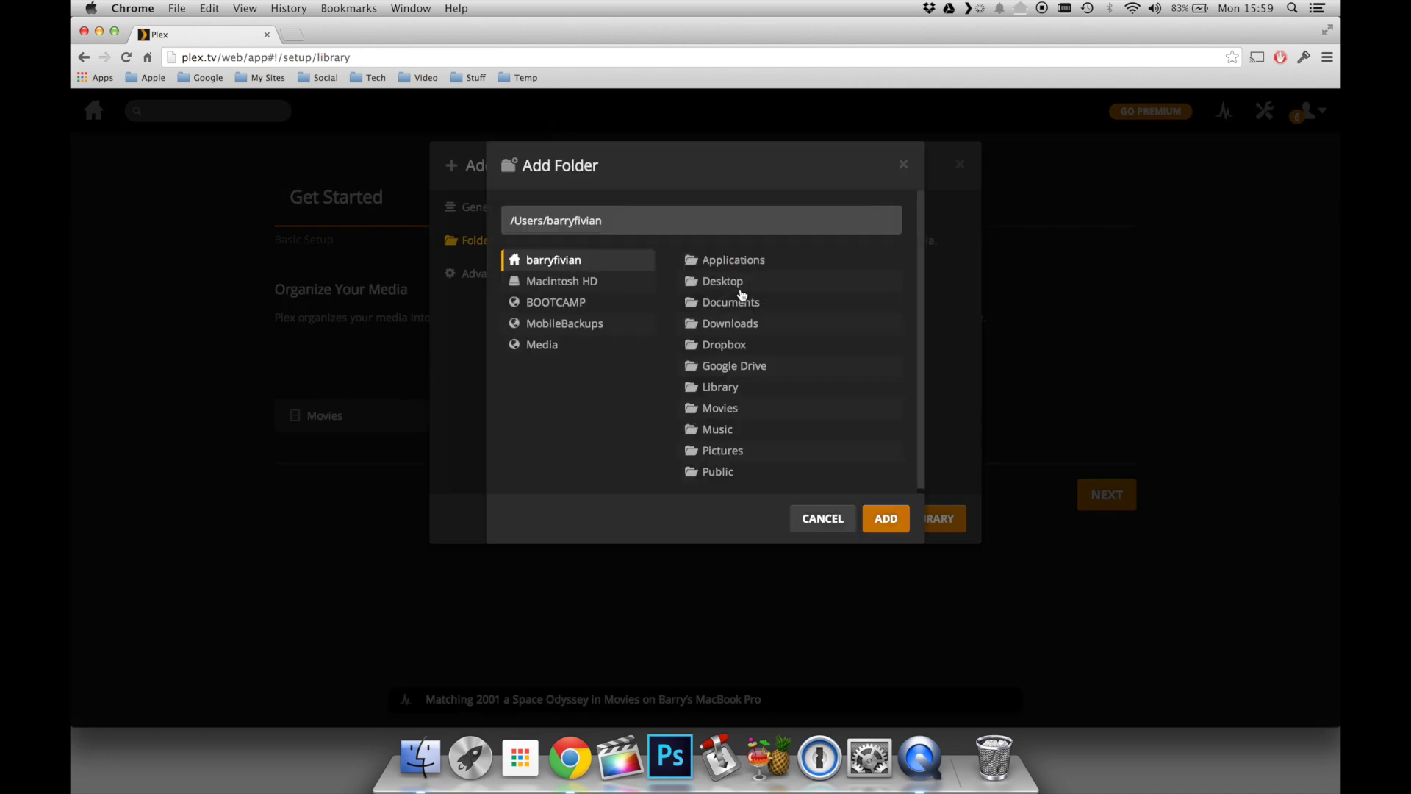
{"action": "left_click", "coordinate": [542, 346]}
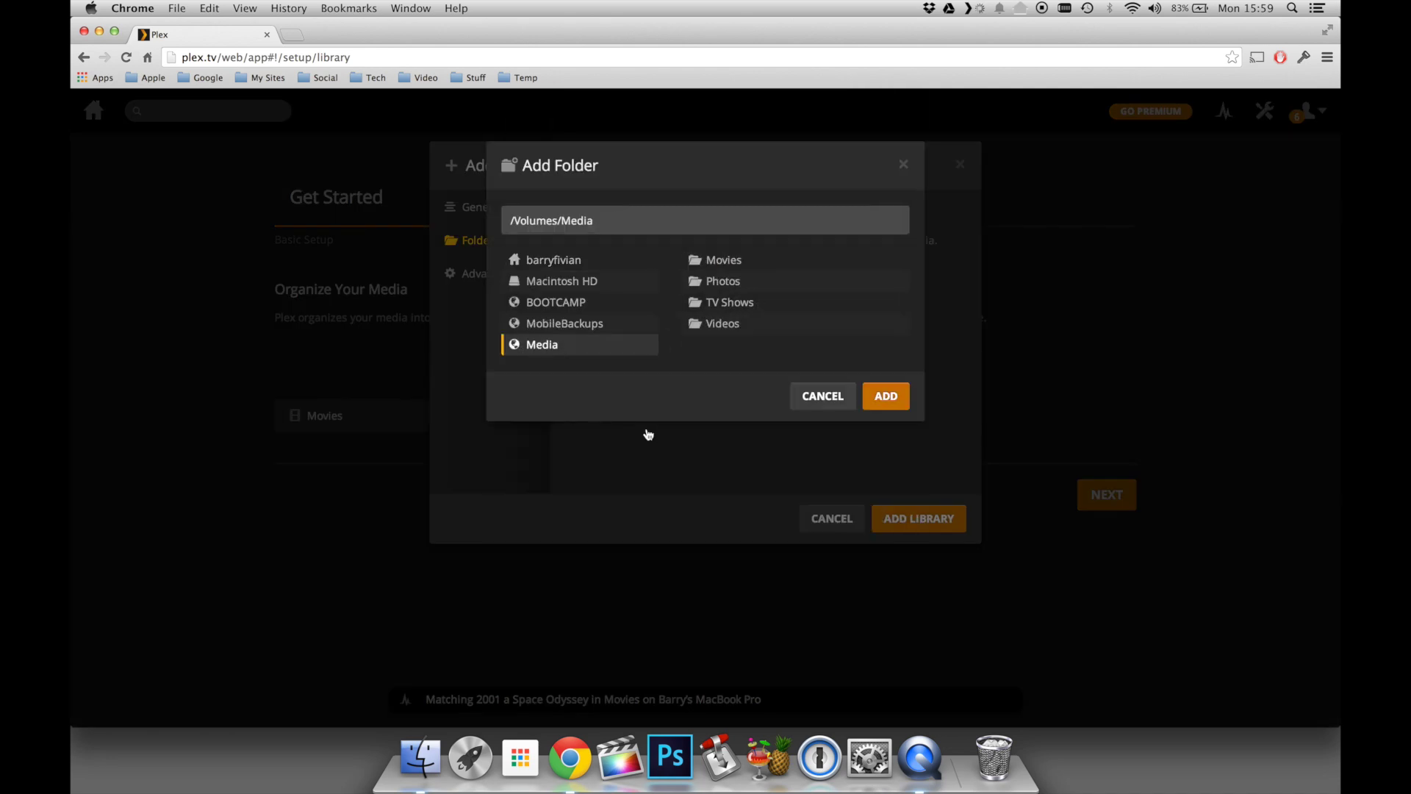
{"action": "left_click", "coordinate": [706, 303]}
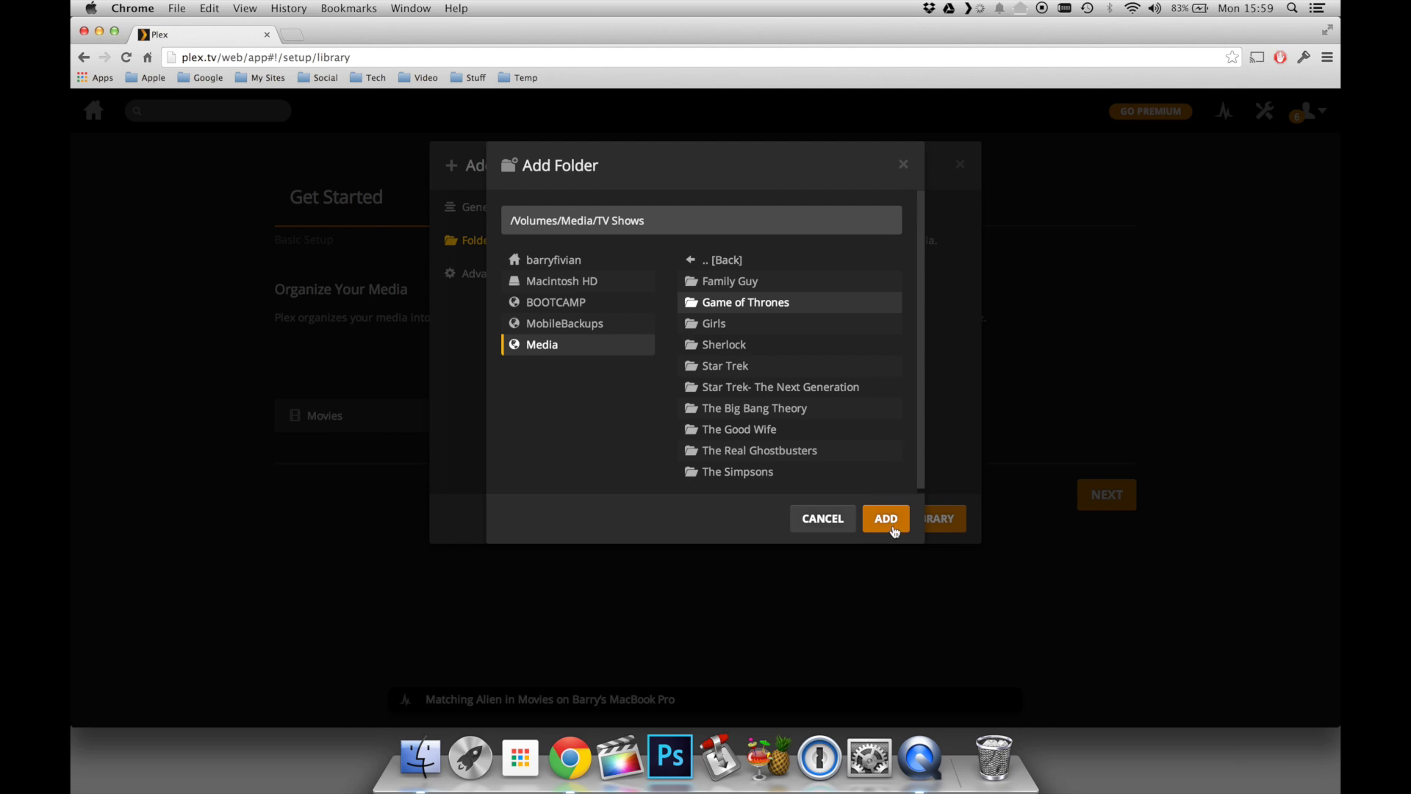
{"action": "left_click", "coordinate": [886, 518]}
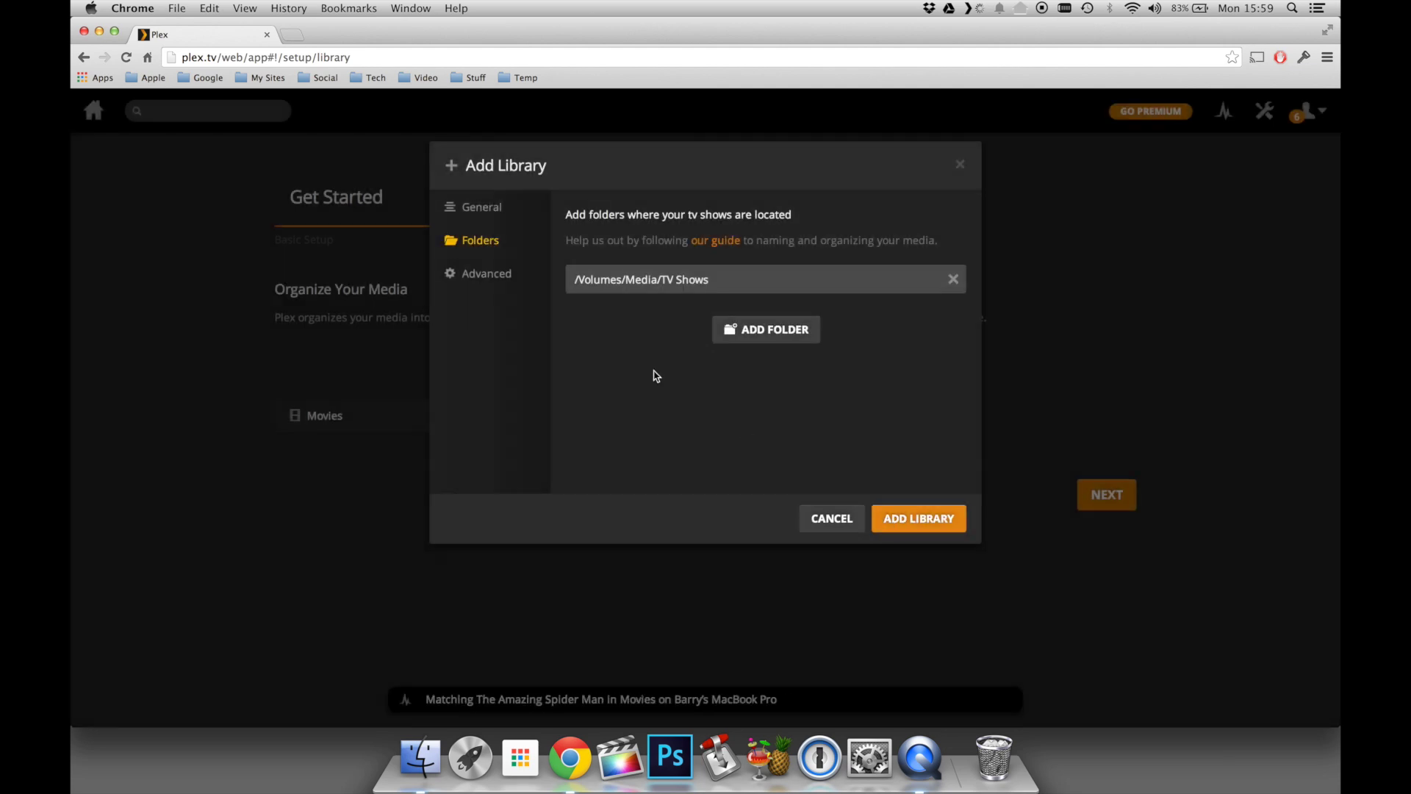
{"action": "left_click", "coordinate": [468, 278]}
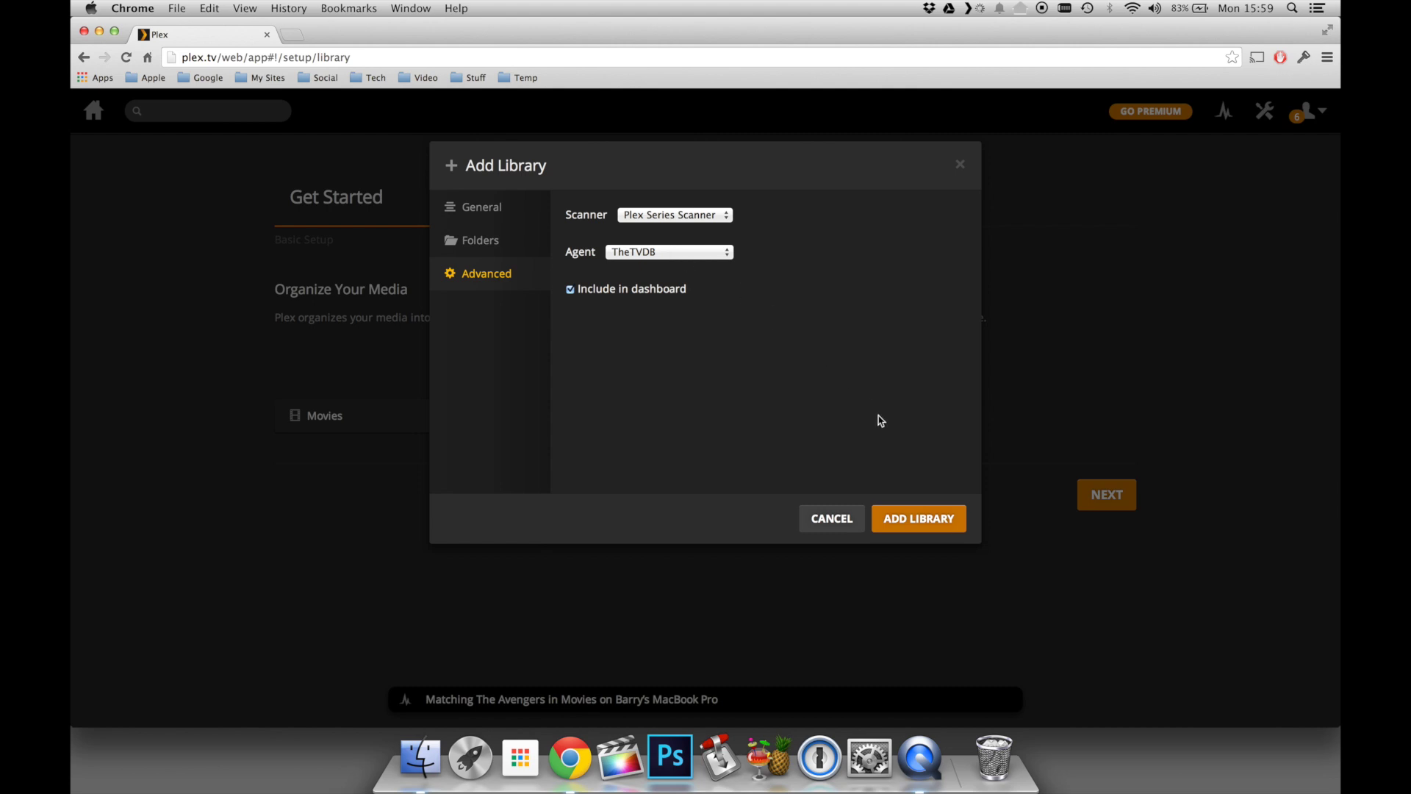
{"action": "left_click", "coordinate": [916, 519]}
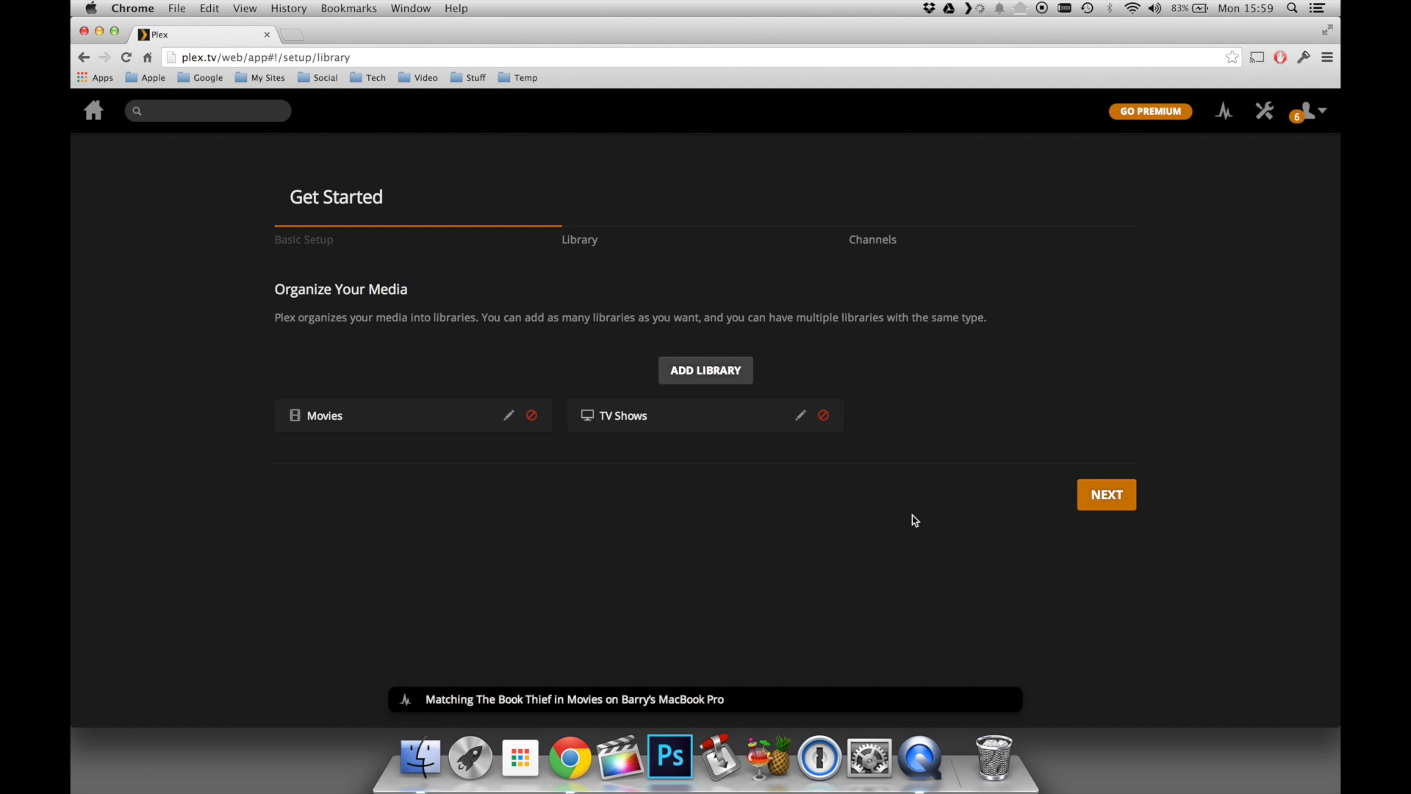
- Advance past the Library and Channels steps to the Congratulations page
{"action": "left_click", "coordinate": [1104, 498]}
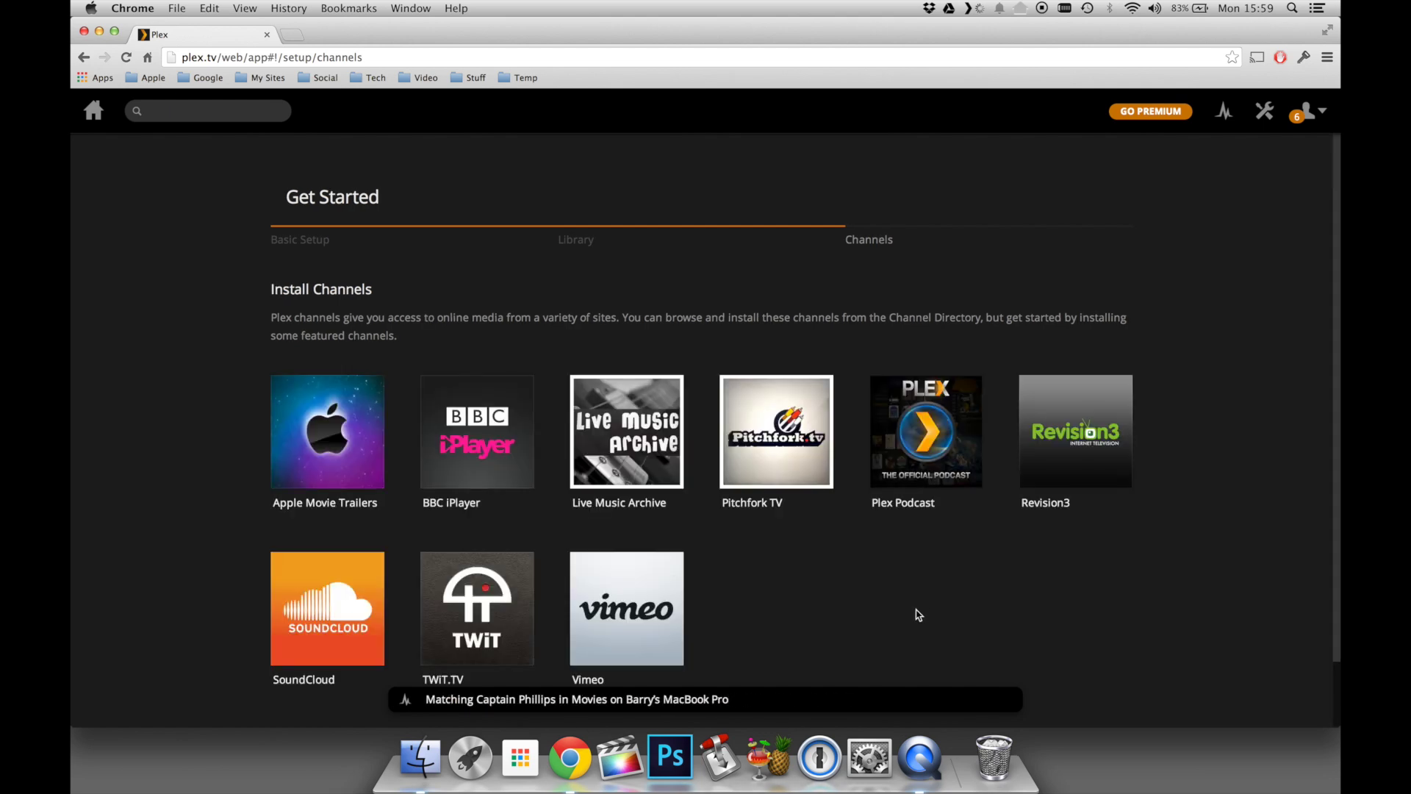
{"action": "scroll", "coordinate": [918, 615], "scroll_direction": "down", "scroll_amount": 3}
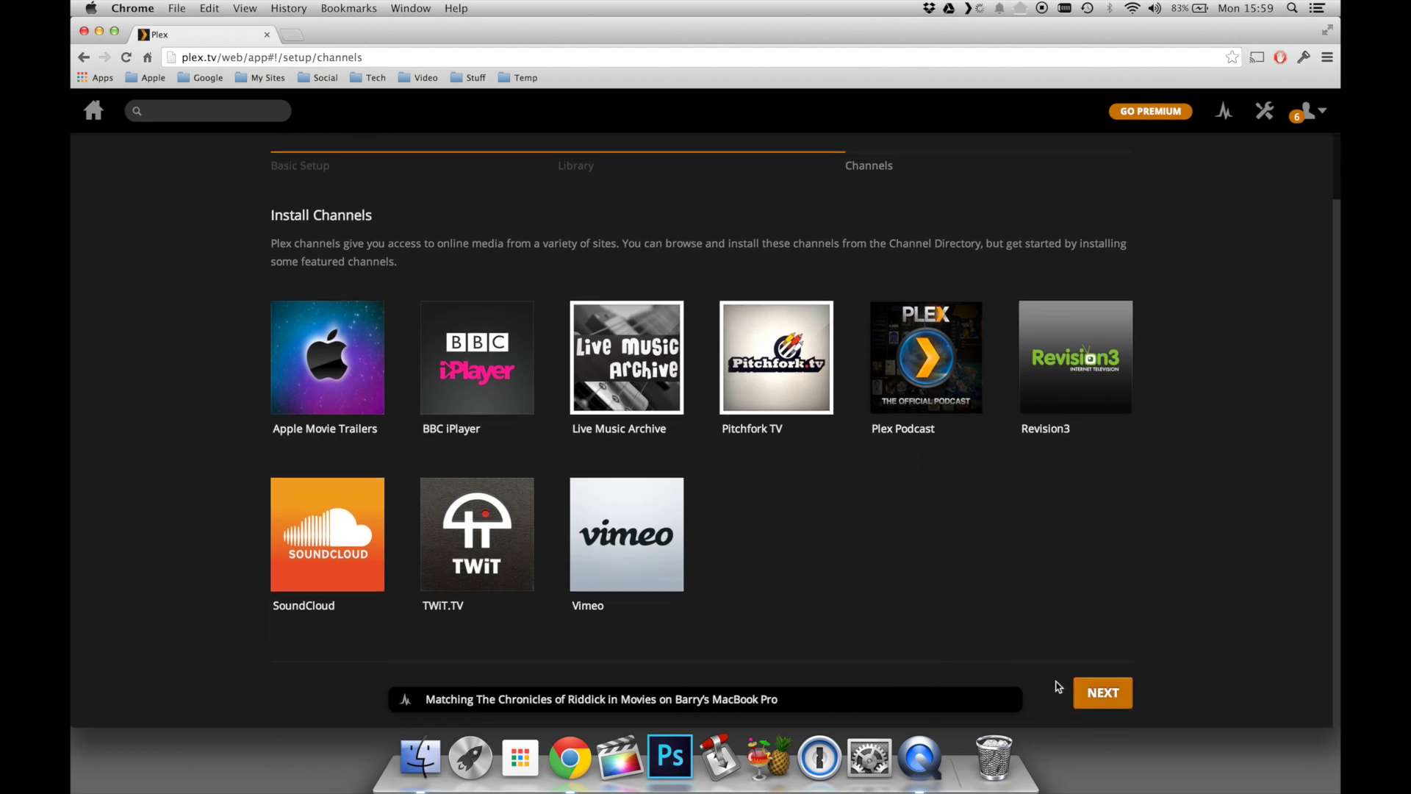
{"action": "left_click", "coordinate": [1102, 692]}
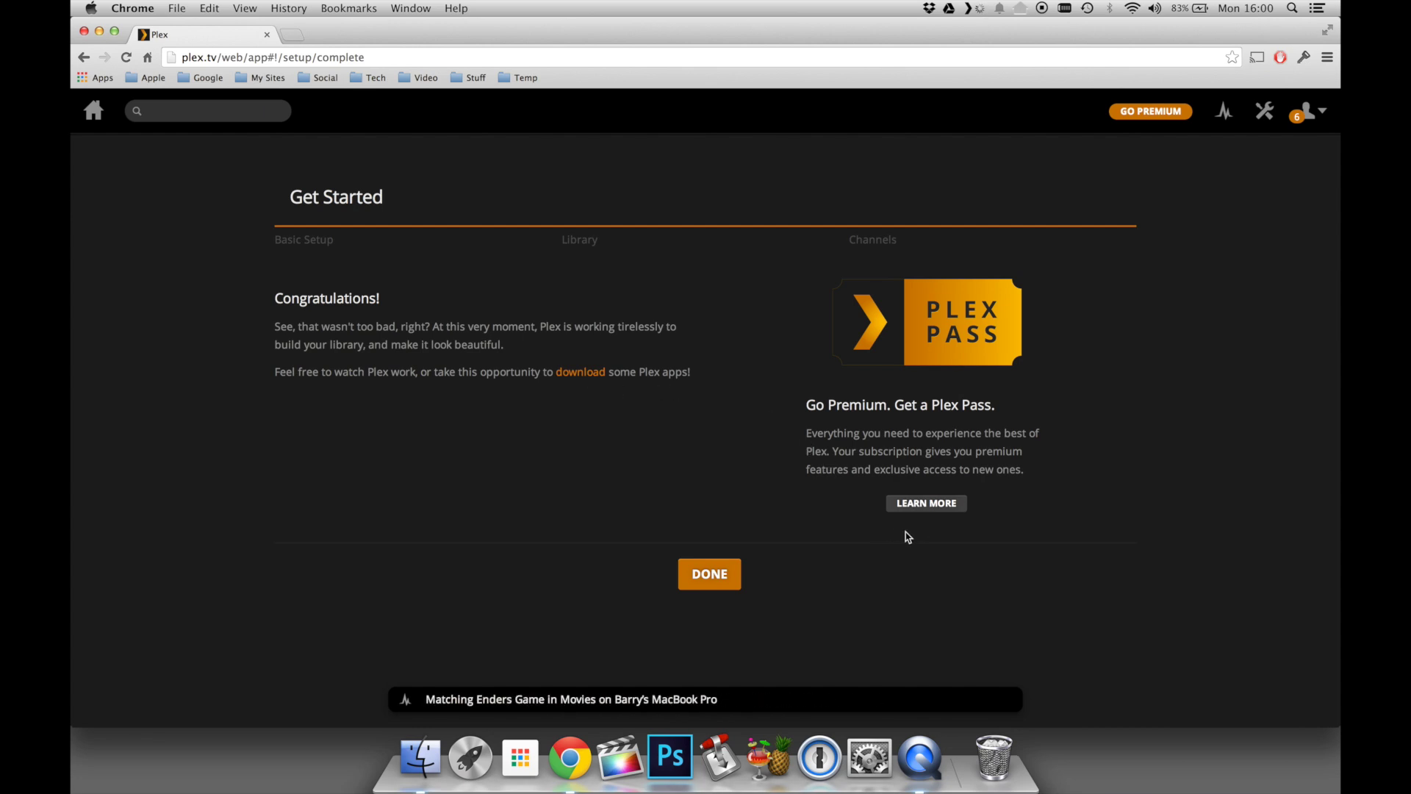
- Close the finished wizard and open the Plex Web General settings page
{"action": "left_click", "coordinate": [694, 573]}
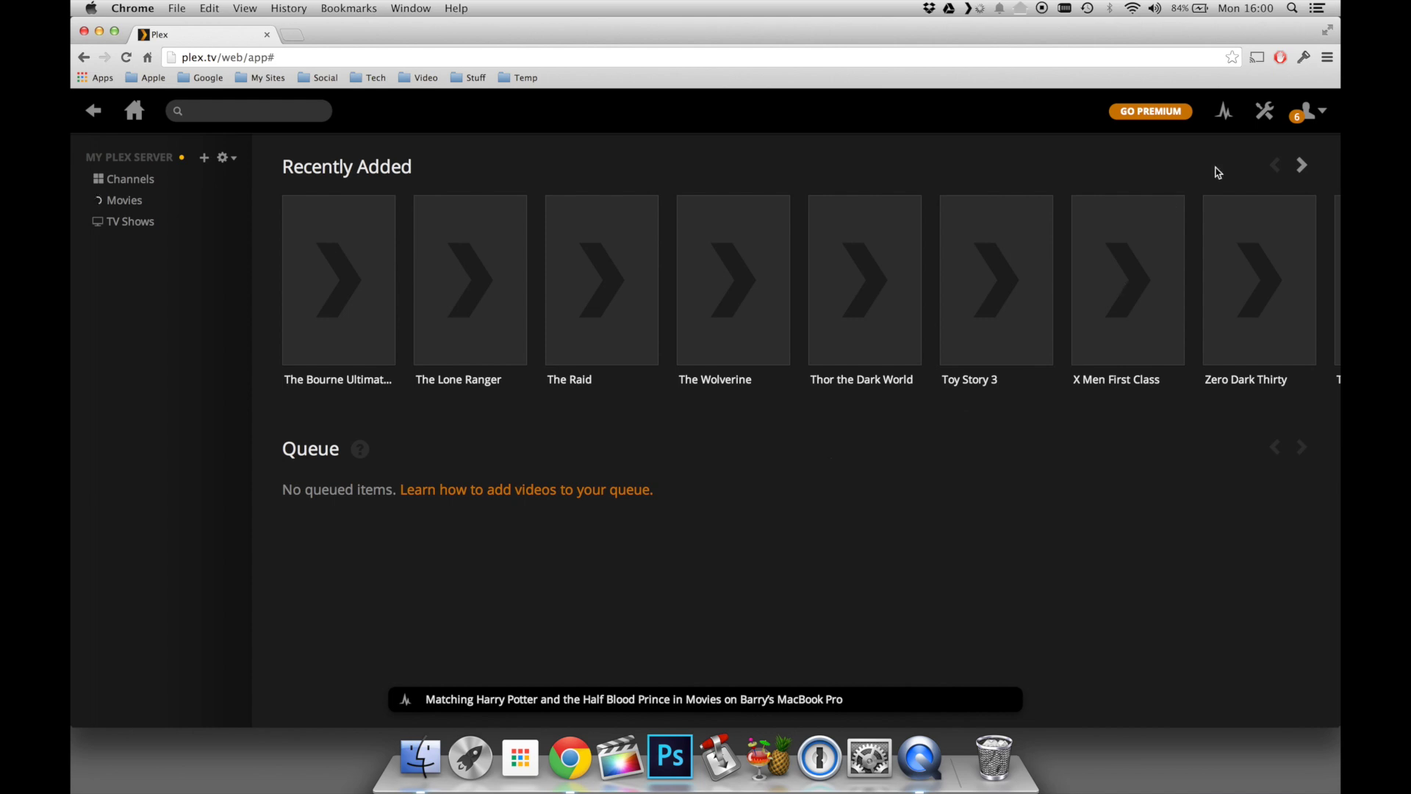
{"action": "left_click", "coordinate": [1304, 112]}
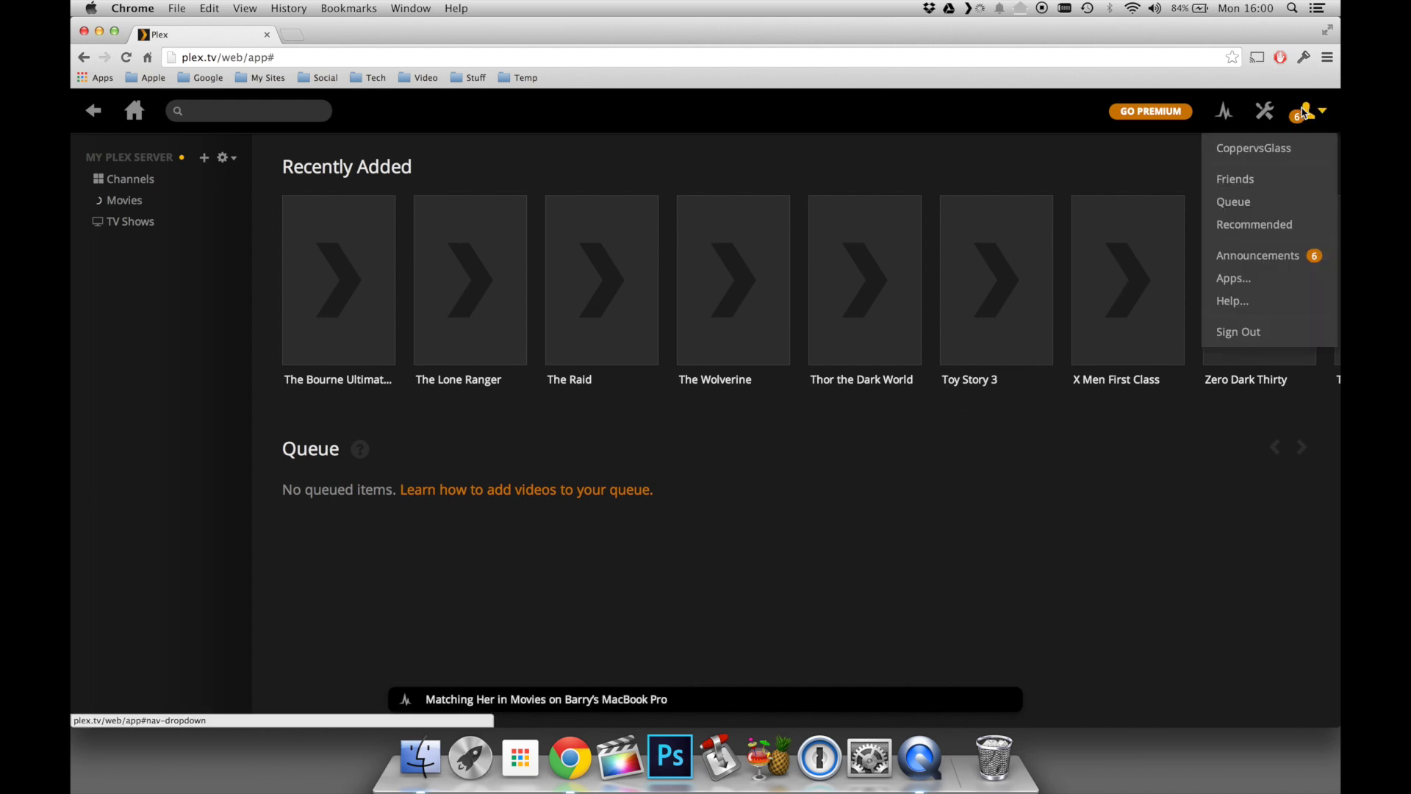
{"action": "left_click", "coordinate": [1264, 112]}
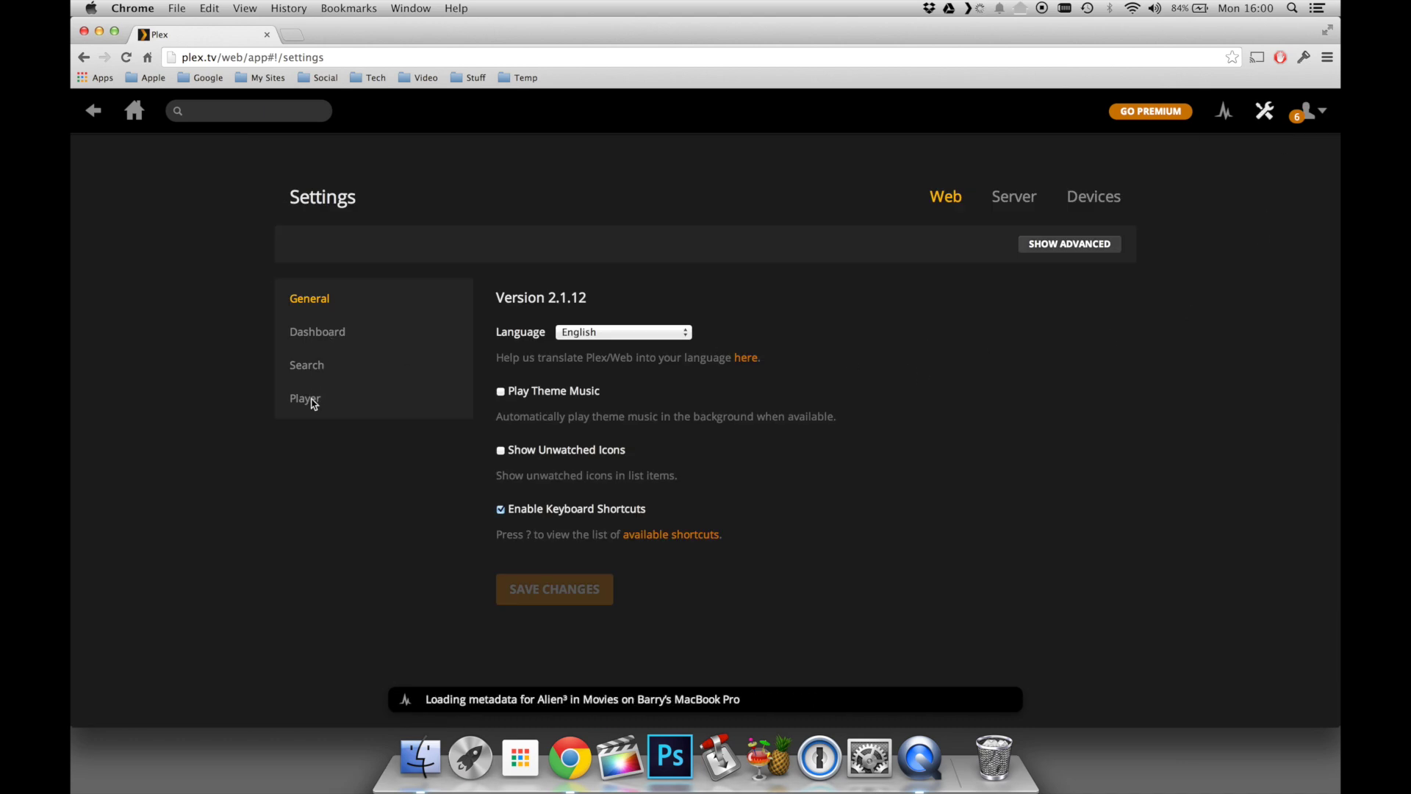
- Sign the media server in to the Plex account using the account e-mail and password
{"action": "left_click", "coordinate": [1005, 198]}
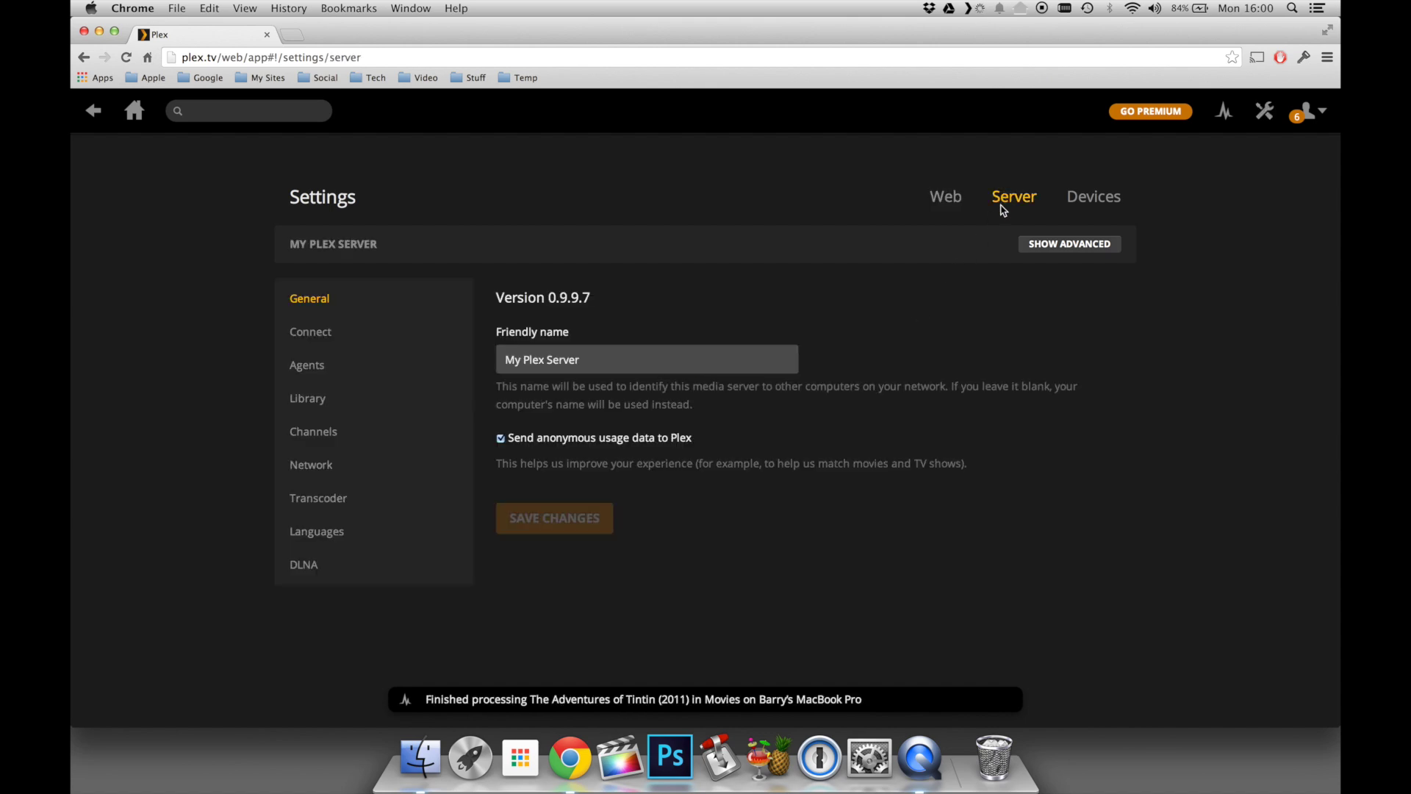
{"action": "left_click", "coordinate": [314, 334]}
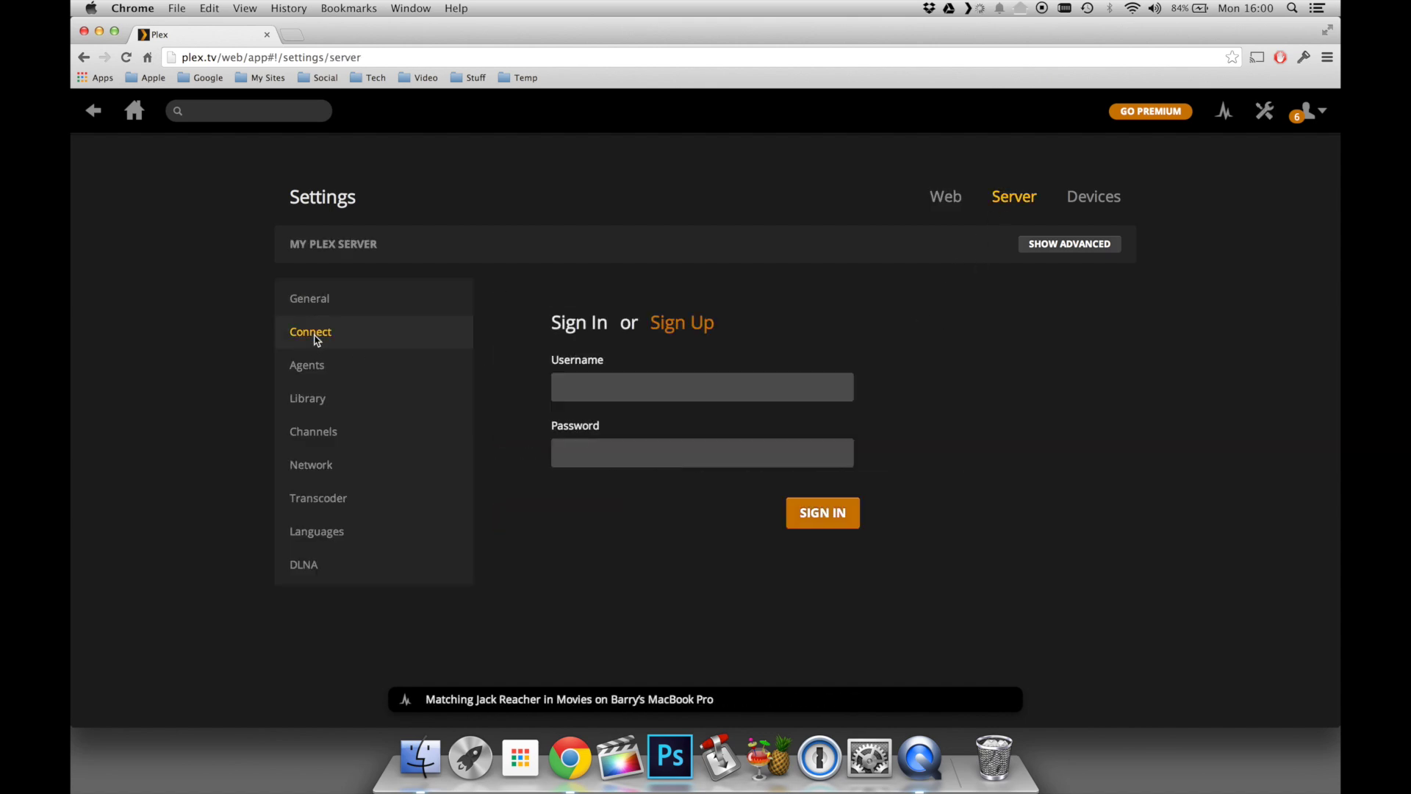
{"action": "left_click", "coordinate": [589, 385]}
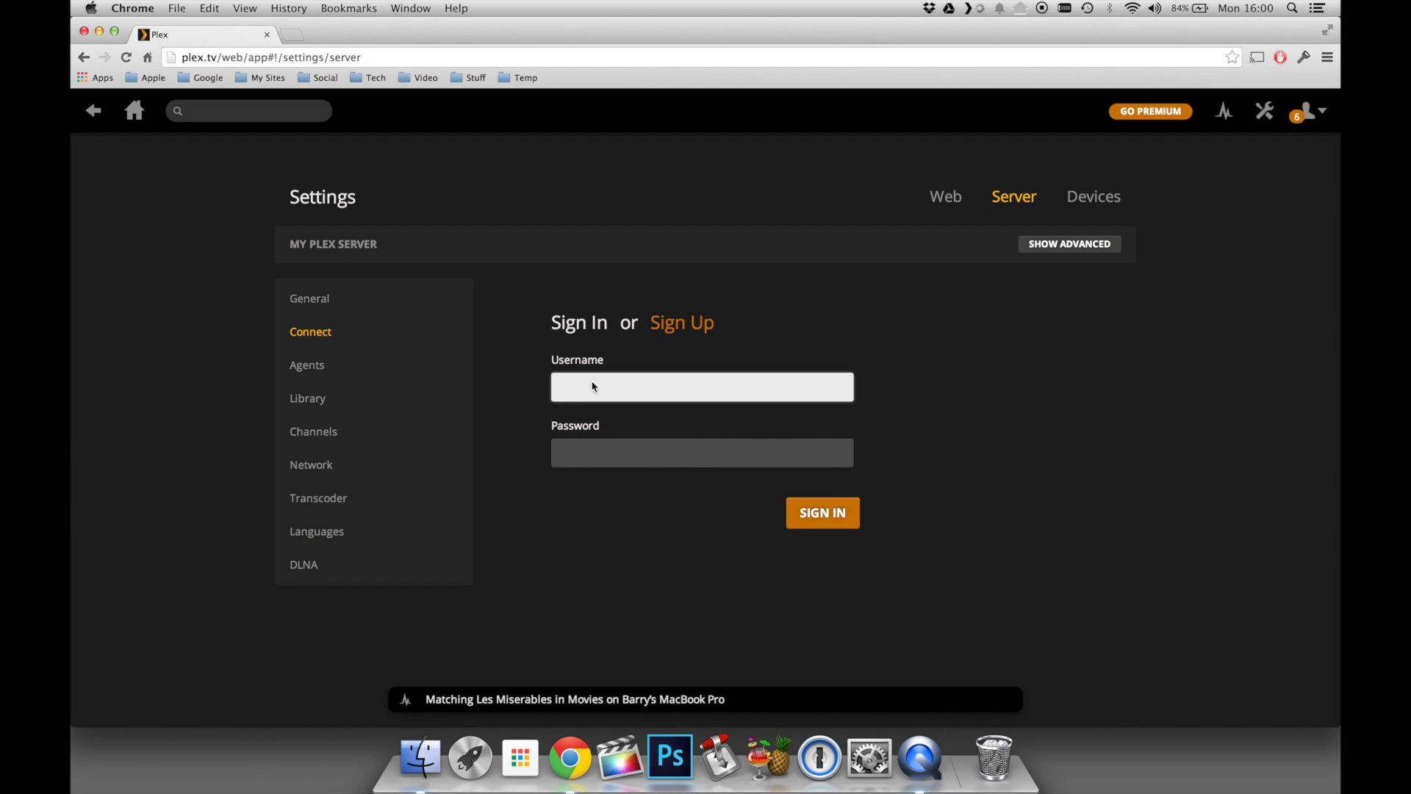
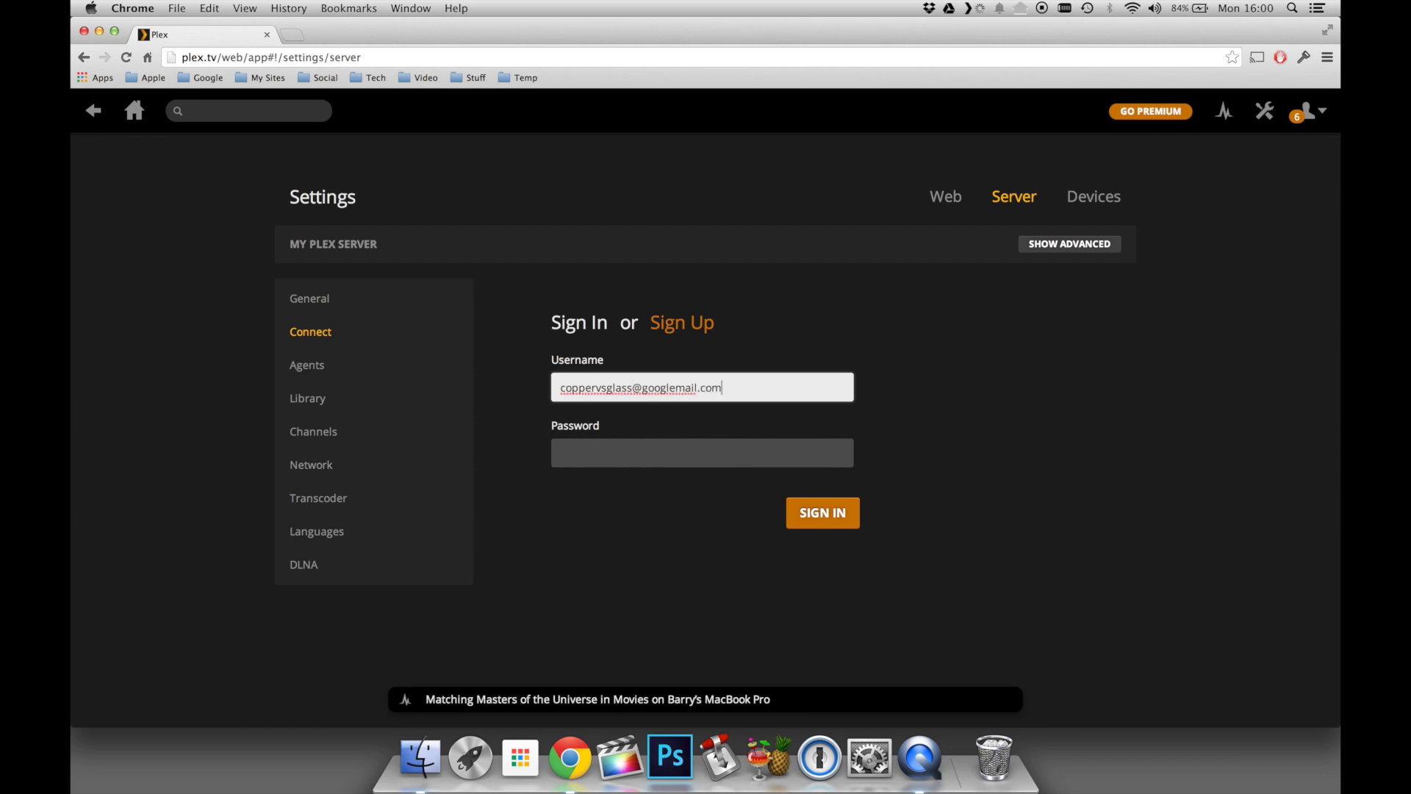
{"action": "key", "text": "Tab"}
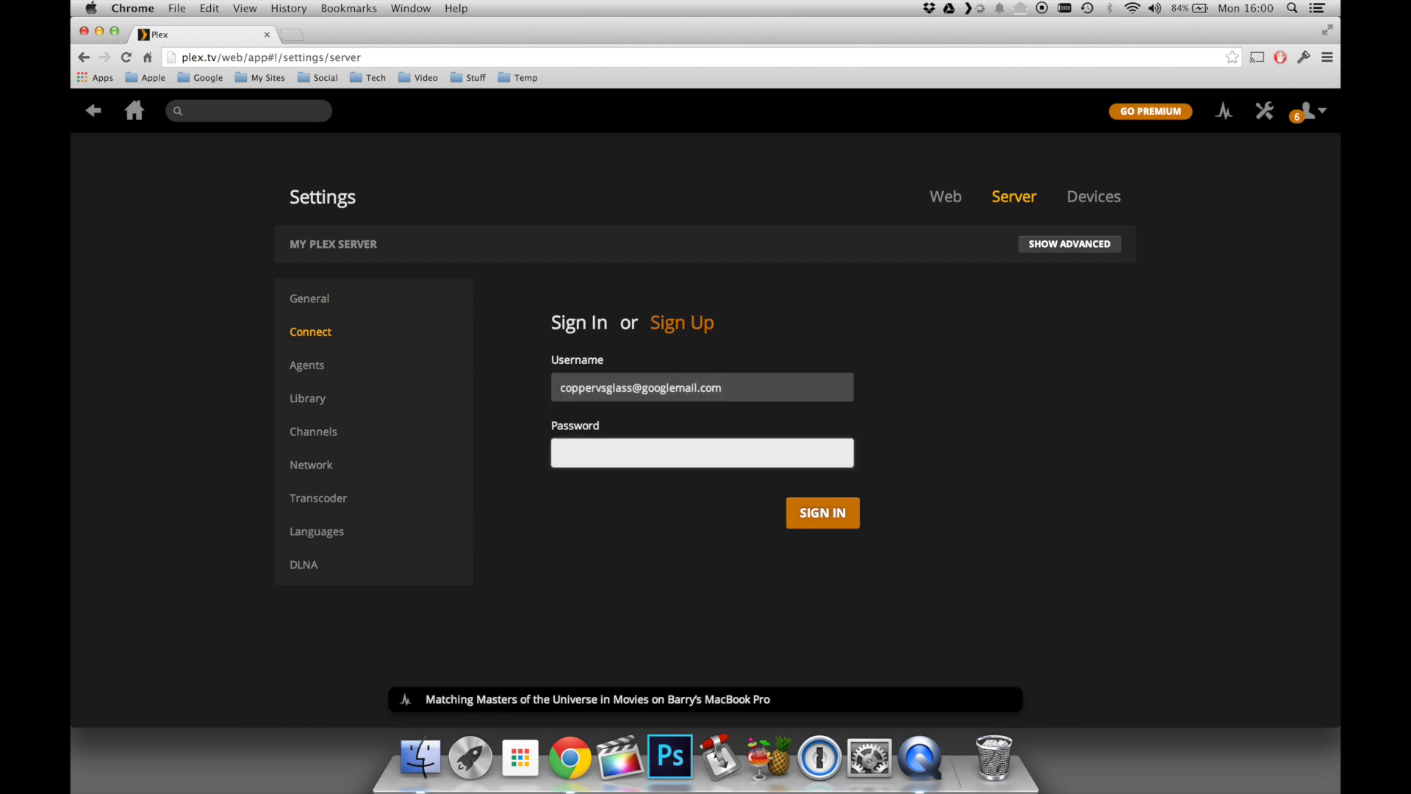
{"action": "type", "text": "••••••••••"}
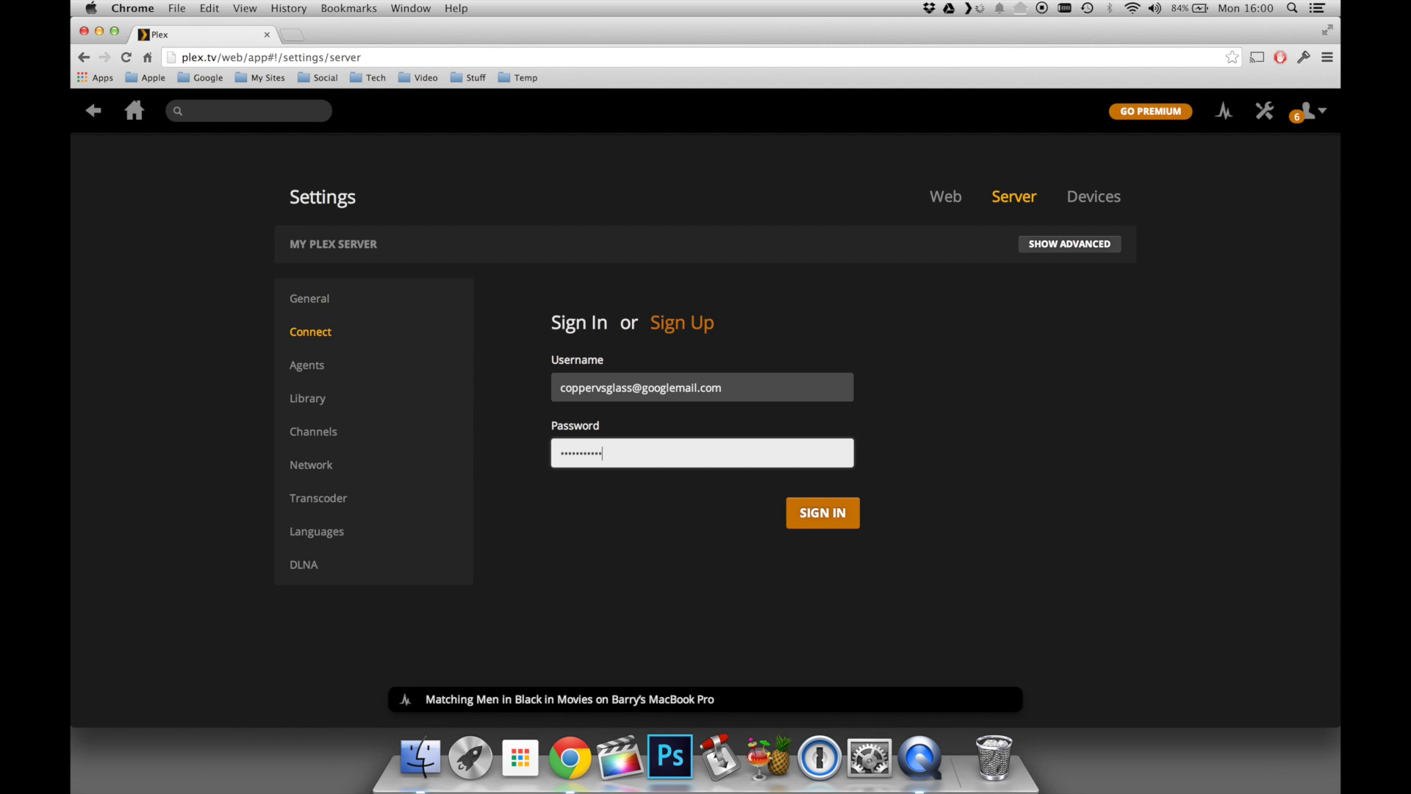
{"action": "left_click", "coordinate": [838, 513]}
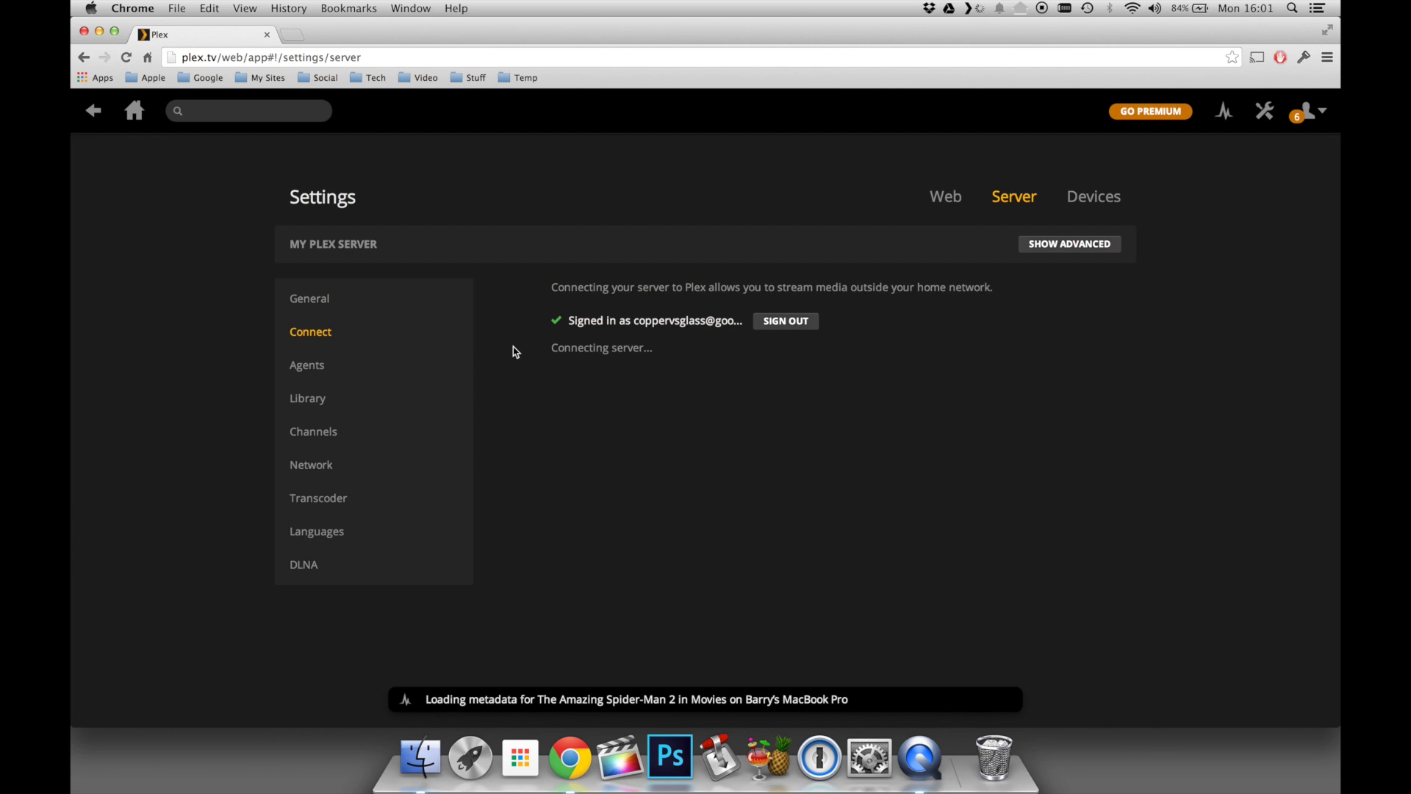
- In the Freebase movie agent order, move Local Media Assets below The Movie Database
{"action": "left_click", "coordinate": [317, 371]}
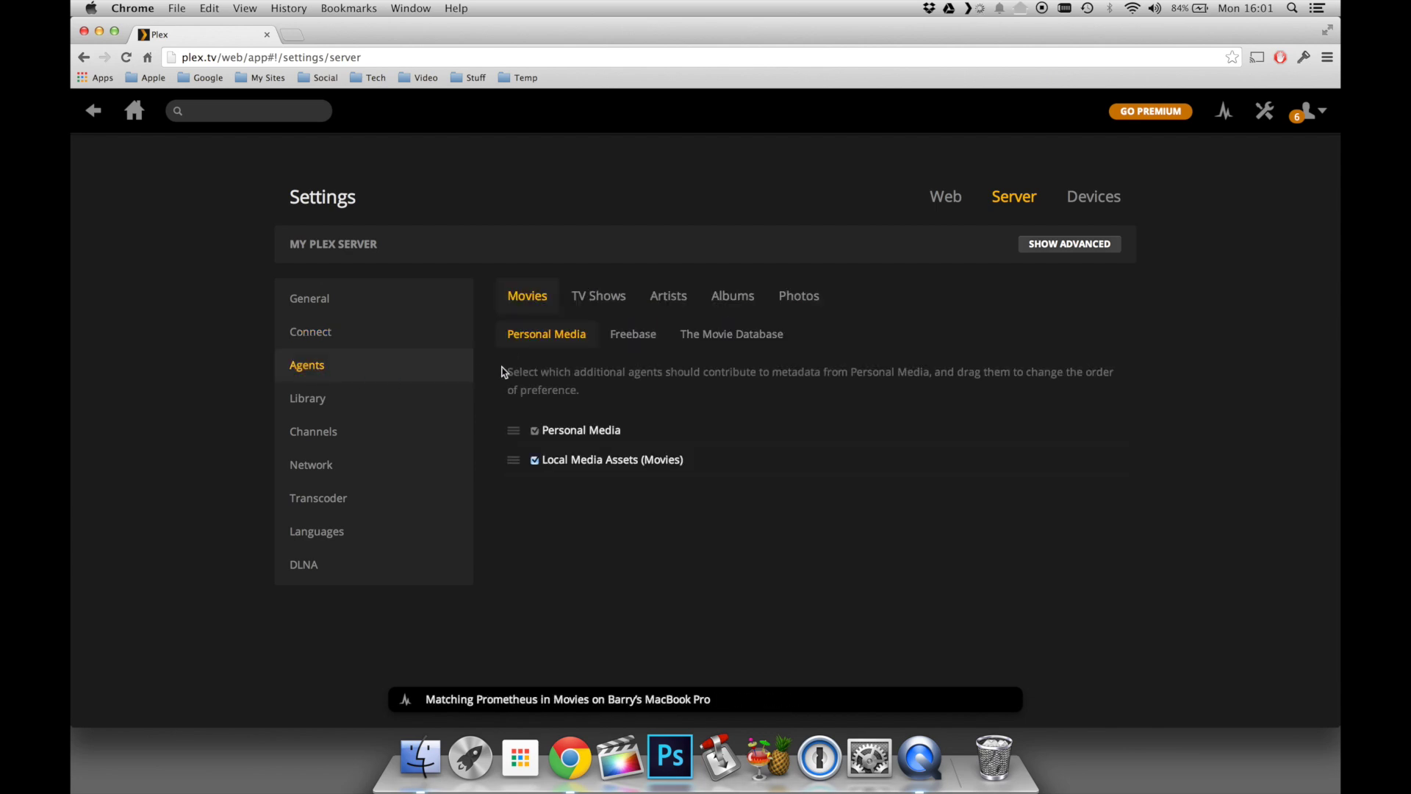
{"action": "left_click", "coordinate": [631, 335]}
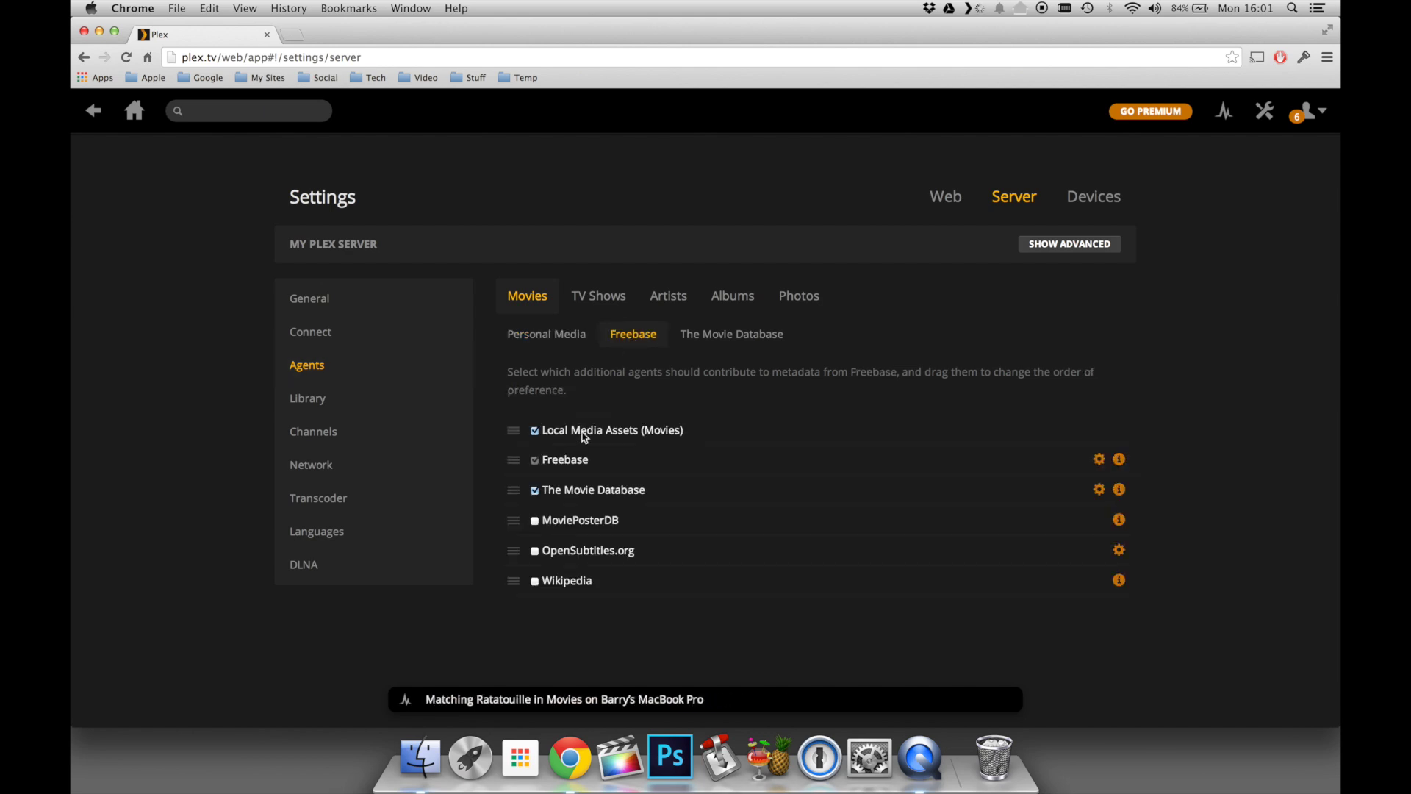
{"action": "left_click", "coordinate": [516, 443]}
{"action": "left_click_drag", "start_coordinate": [516, 446], "coordinate": [514, 434]}
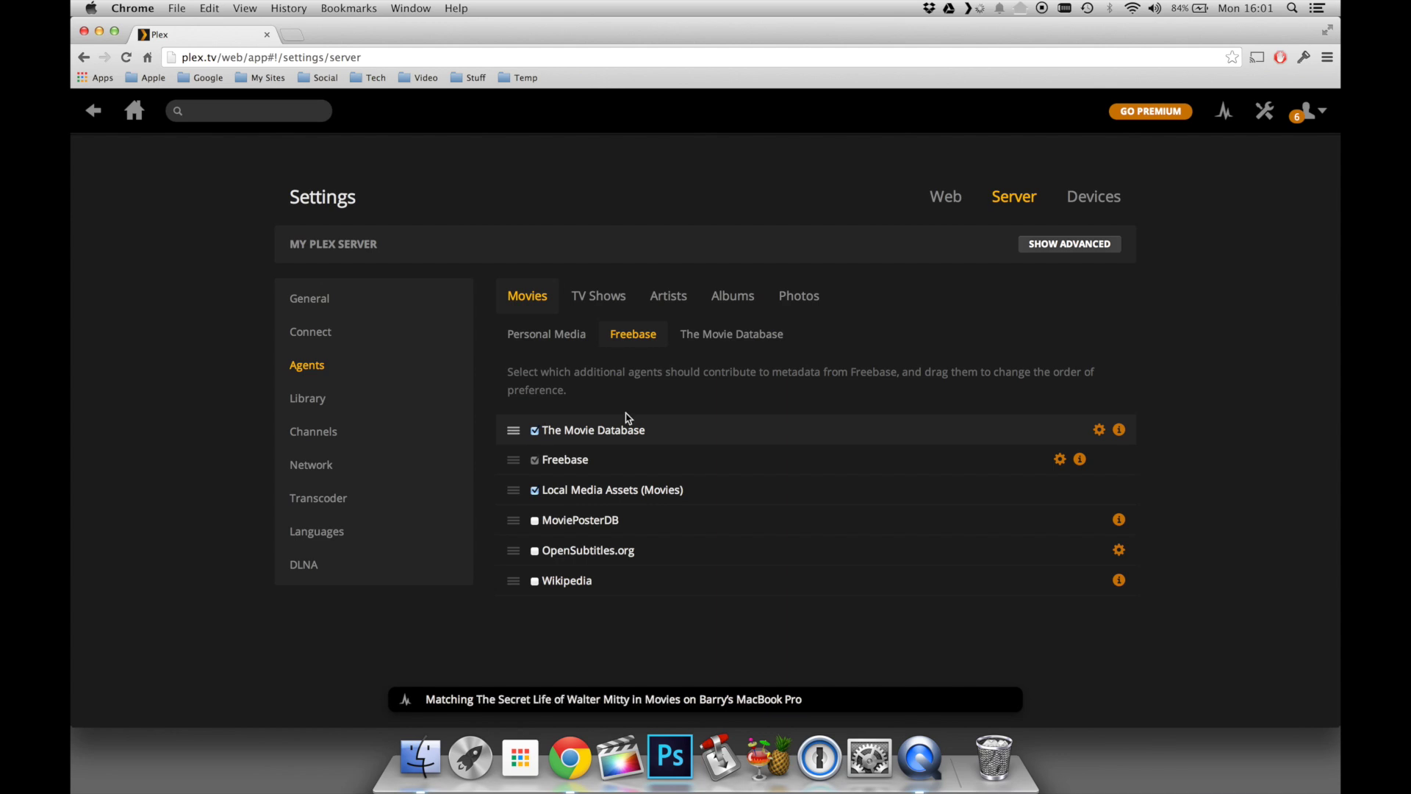
- In The Movie Database's agent order, place The Movie Database above Local Media Assets
{"action": "left_click", "coordinate": [723, 337]}
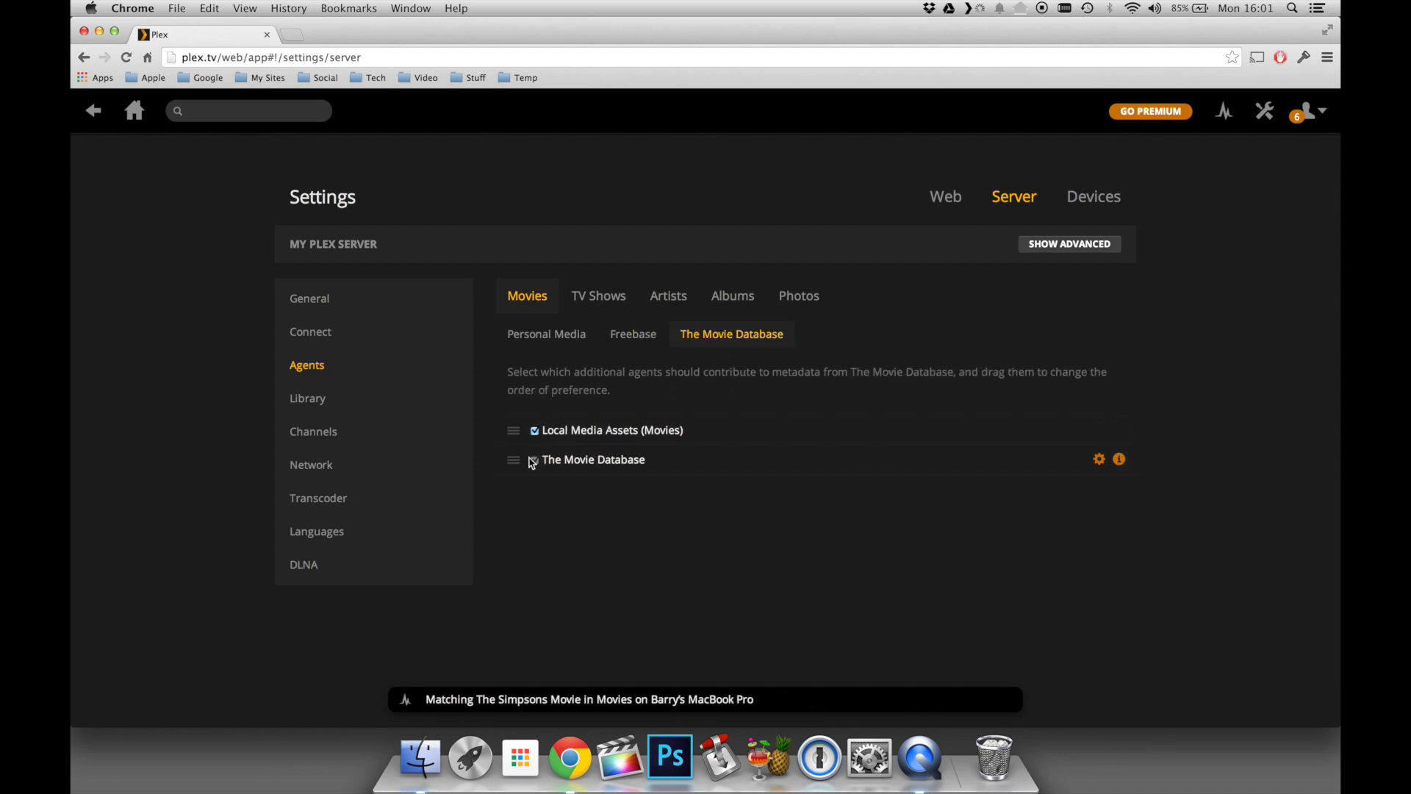
{"action": "left_click_drag", "start_coordinate": [517, 461], "coordinate": [518, 431]}
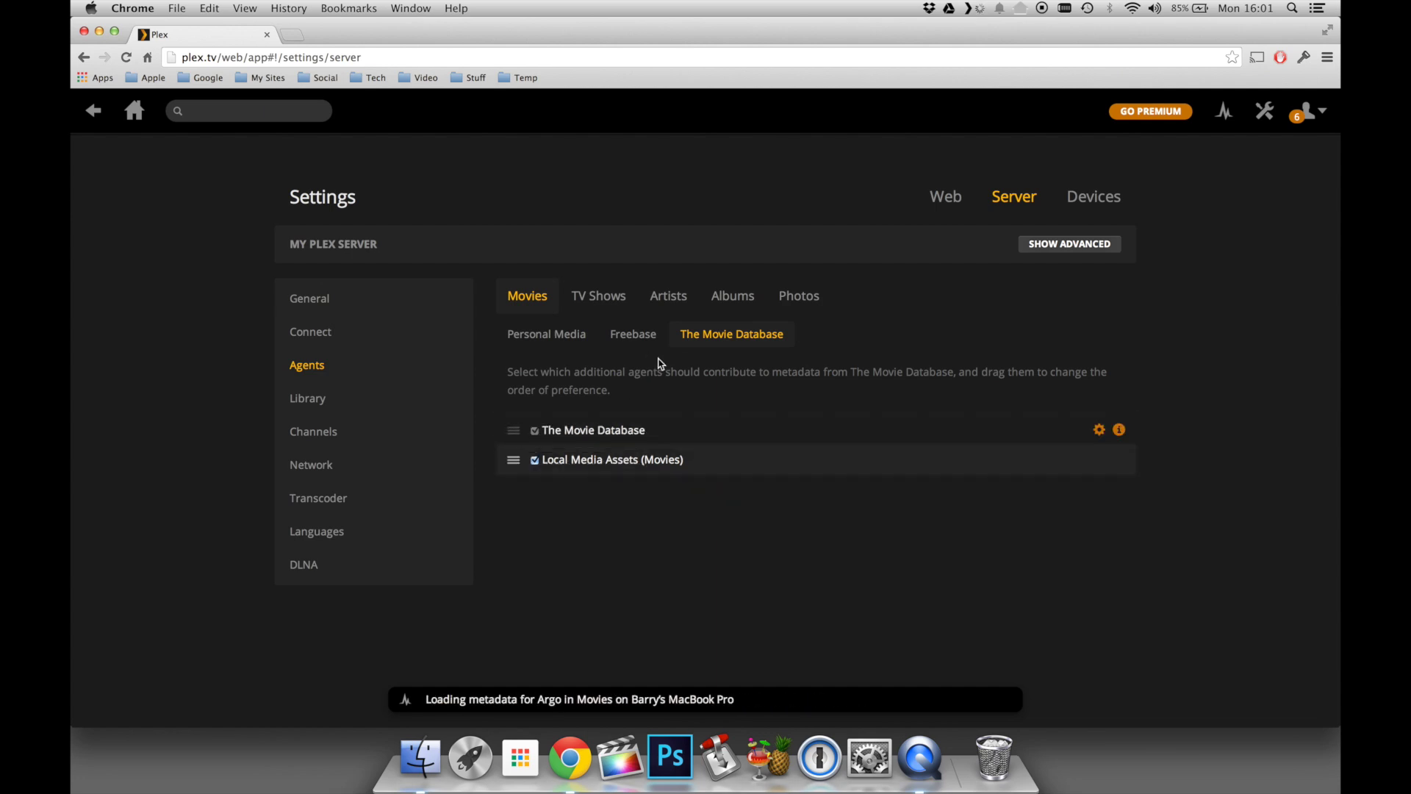
{"action": "left_click", "coordinate": [635, 338]}
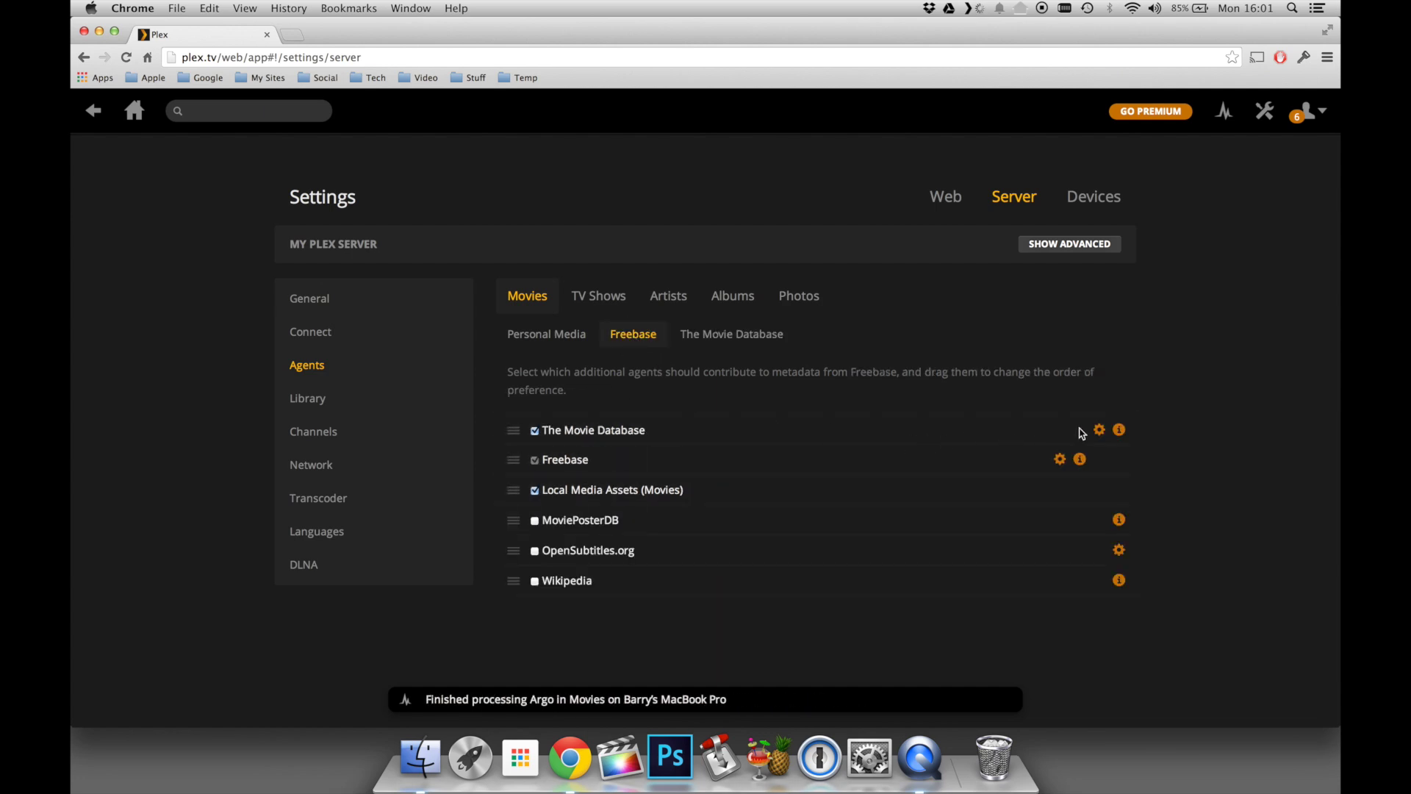
- Set The Movie Database agent to include adult content with United Kingdom as country
{"action": "left_click", "coordinate": [1101, 431]}
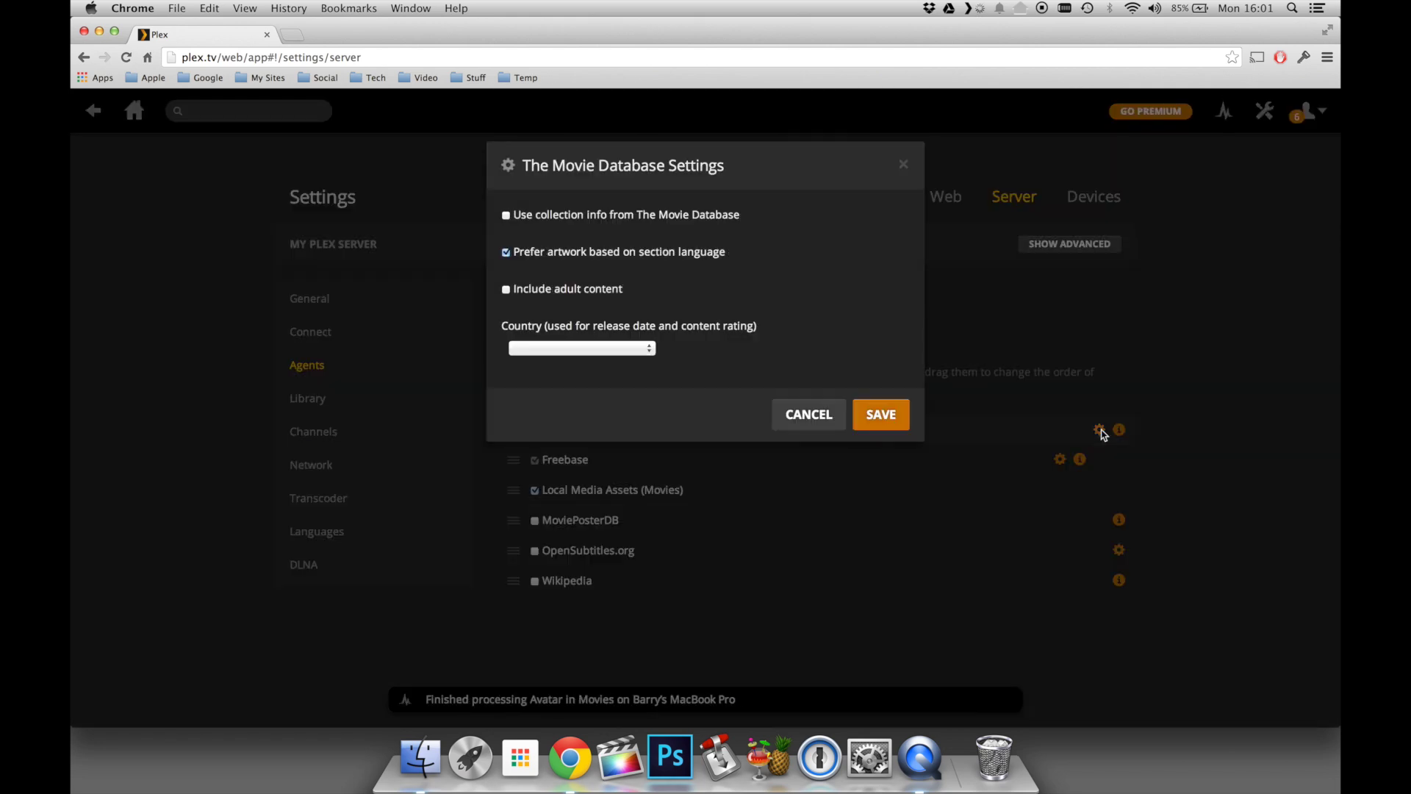
{"action": "left_click", "coordinate": [507, 291]}
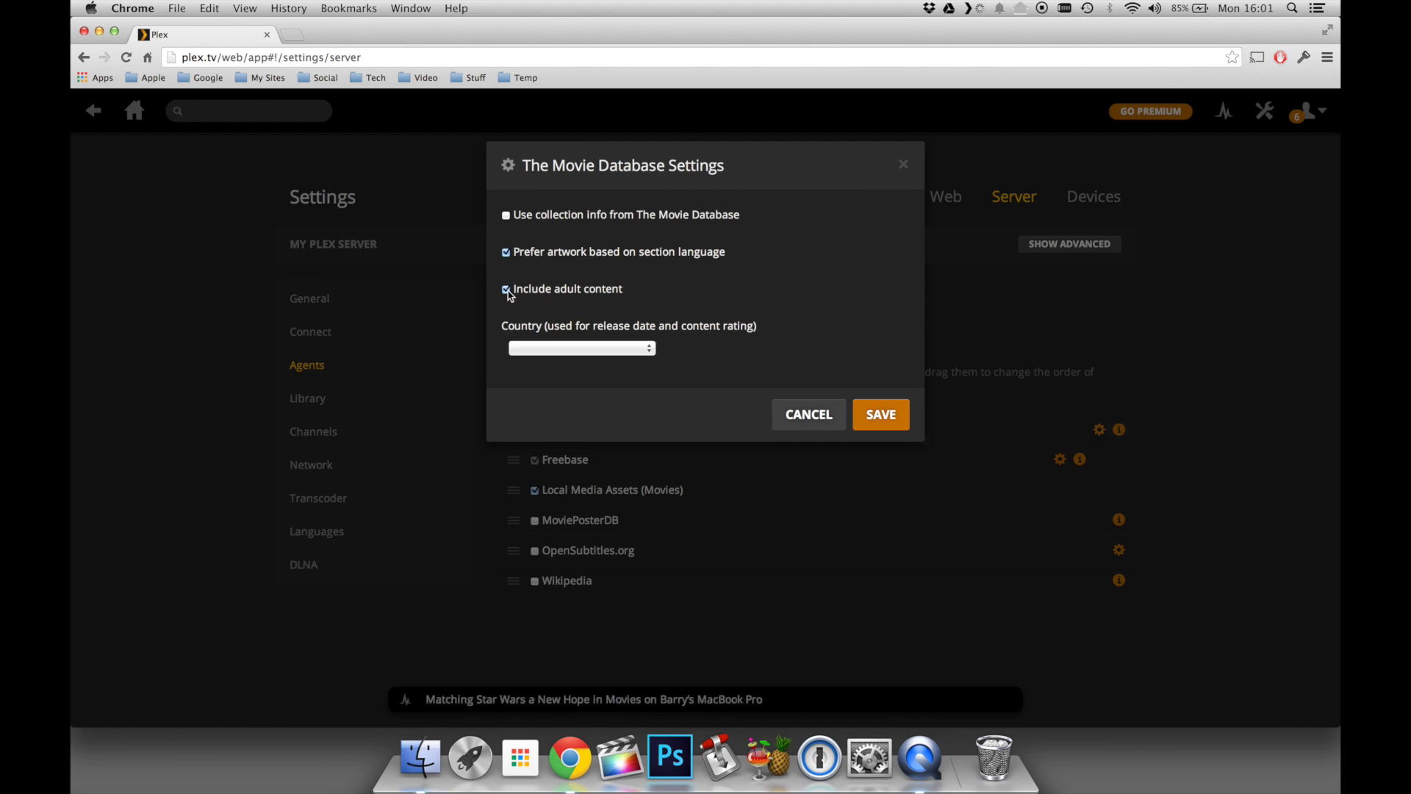
{"action": "left_click", "coordinate": [615, 350]}
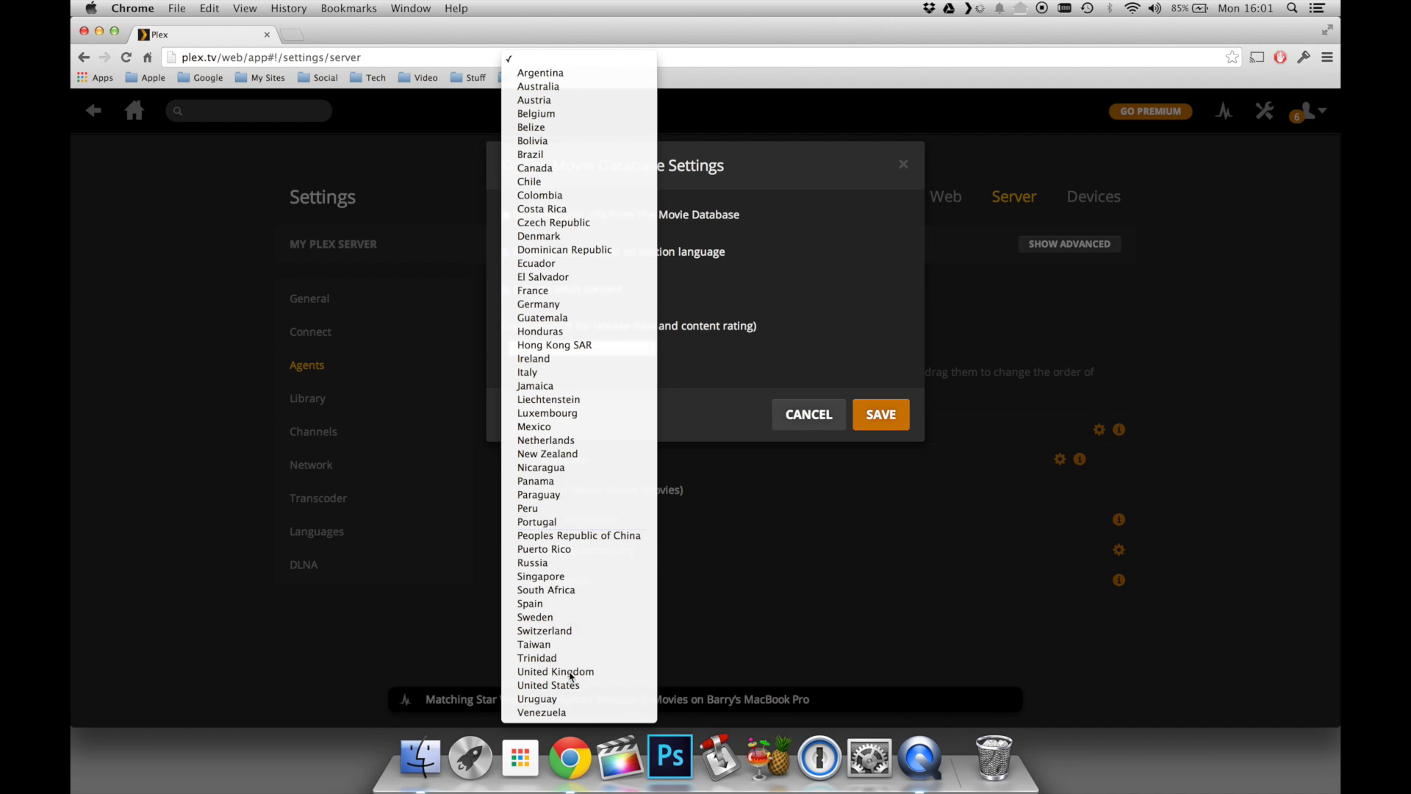
{"action": "left_click", "coordinate": [570, 672]}
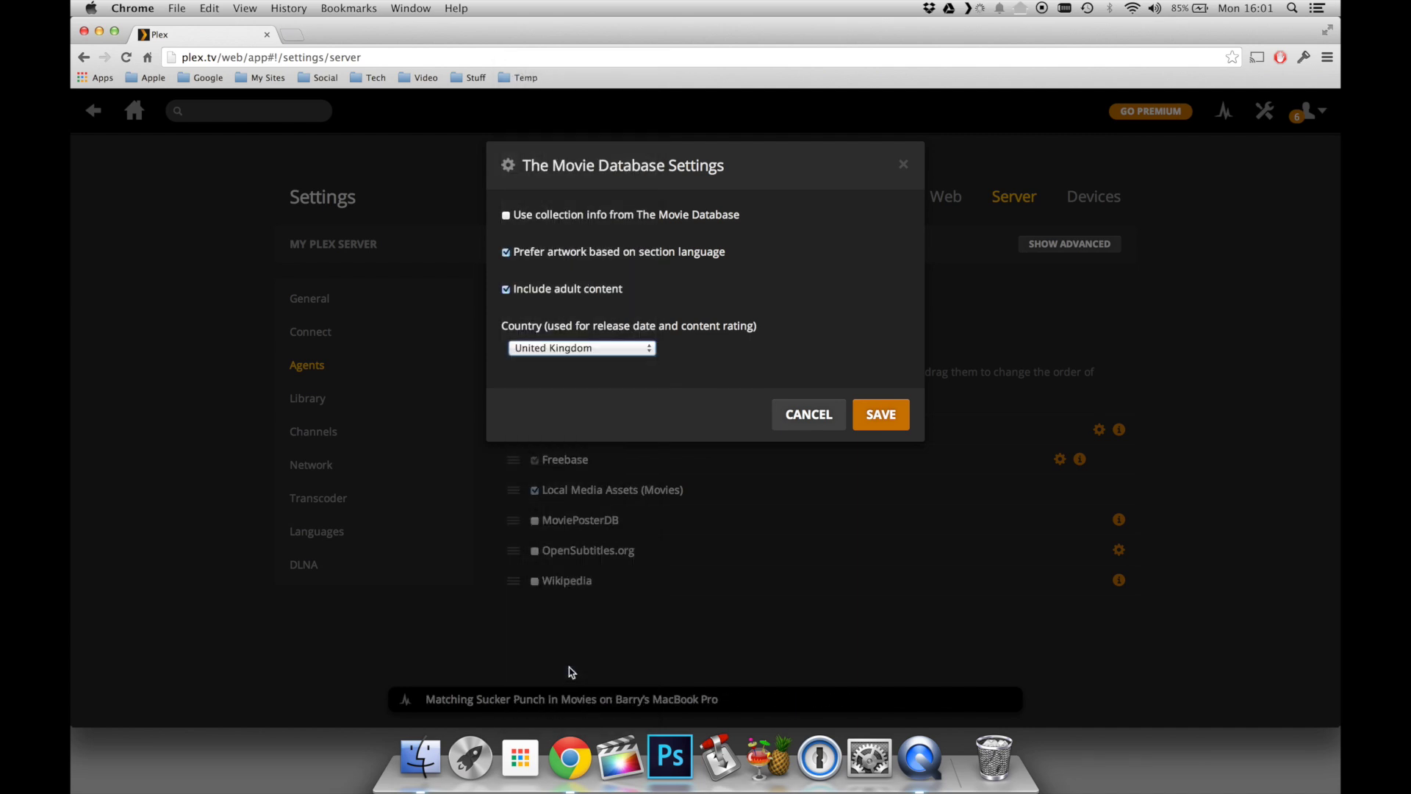
{"action": "left_click", "coordinate": [898, 415]}
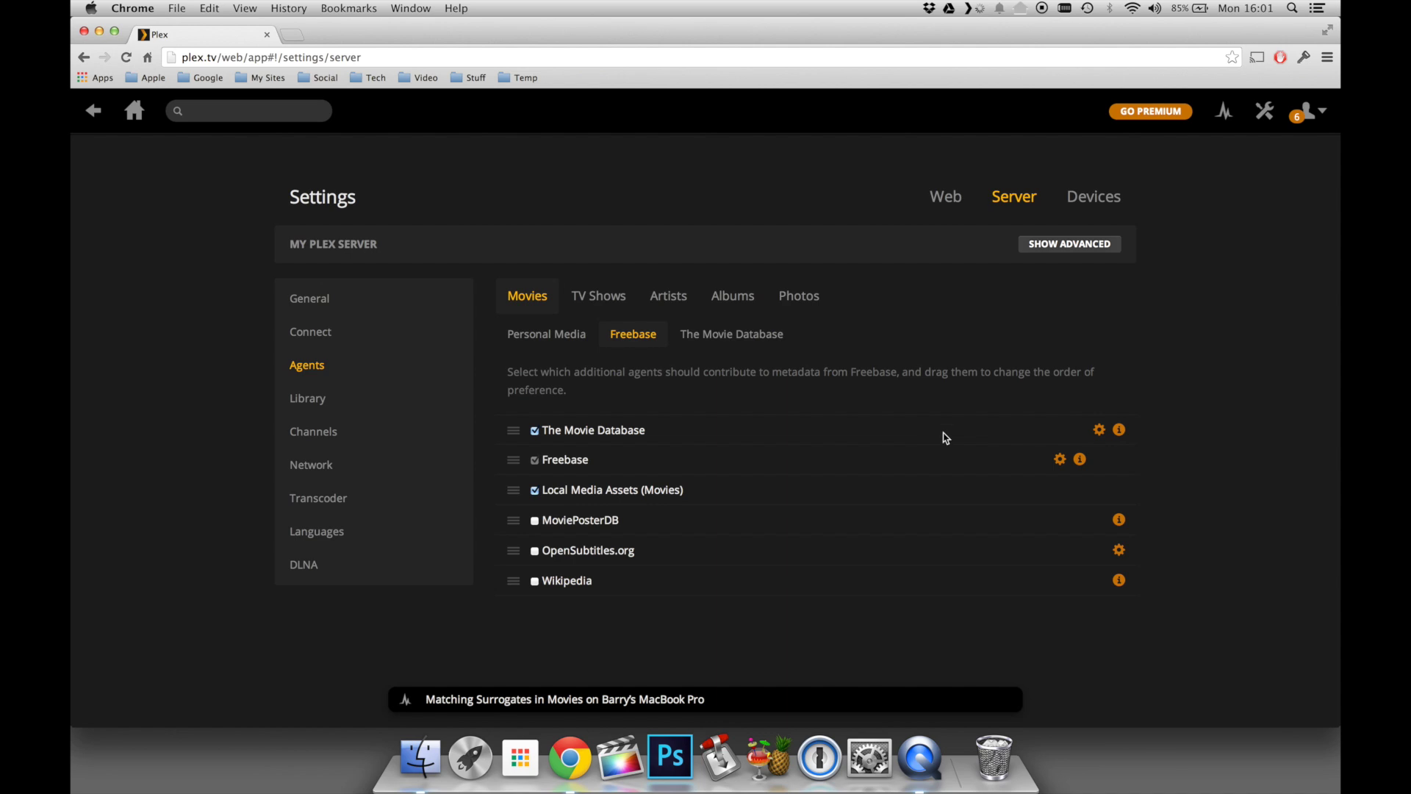
- Turn on Localized Titles for the Freebase agent
{"action": "left_click", "coordinate": [1060, 460]}
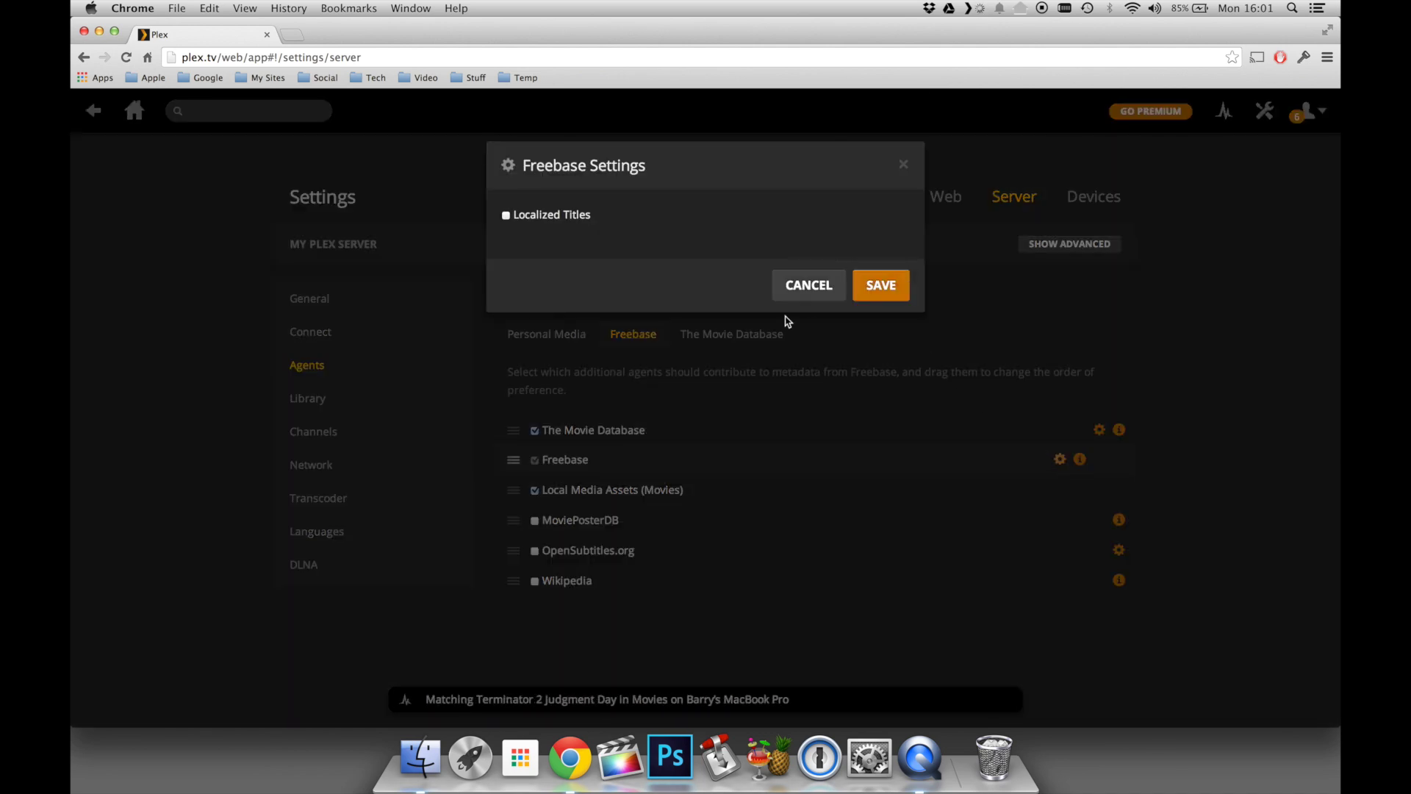
{"action": "left_click", "coordinate": [506, 215]}
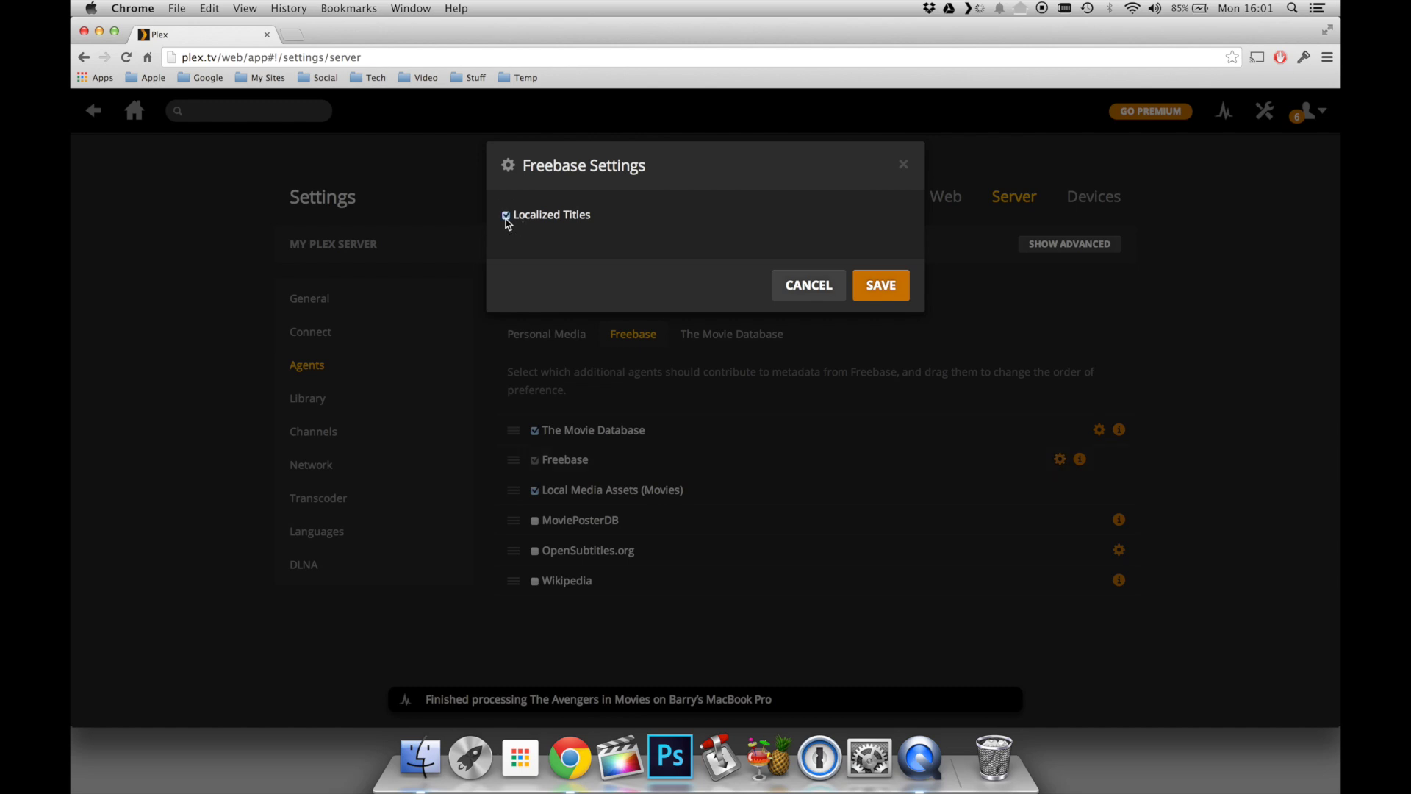
{"action": "left_click", "coordinate": [878, 293]}
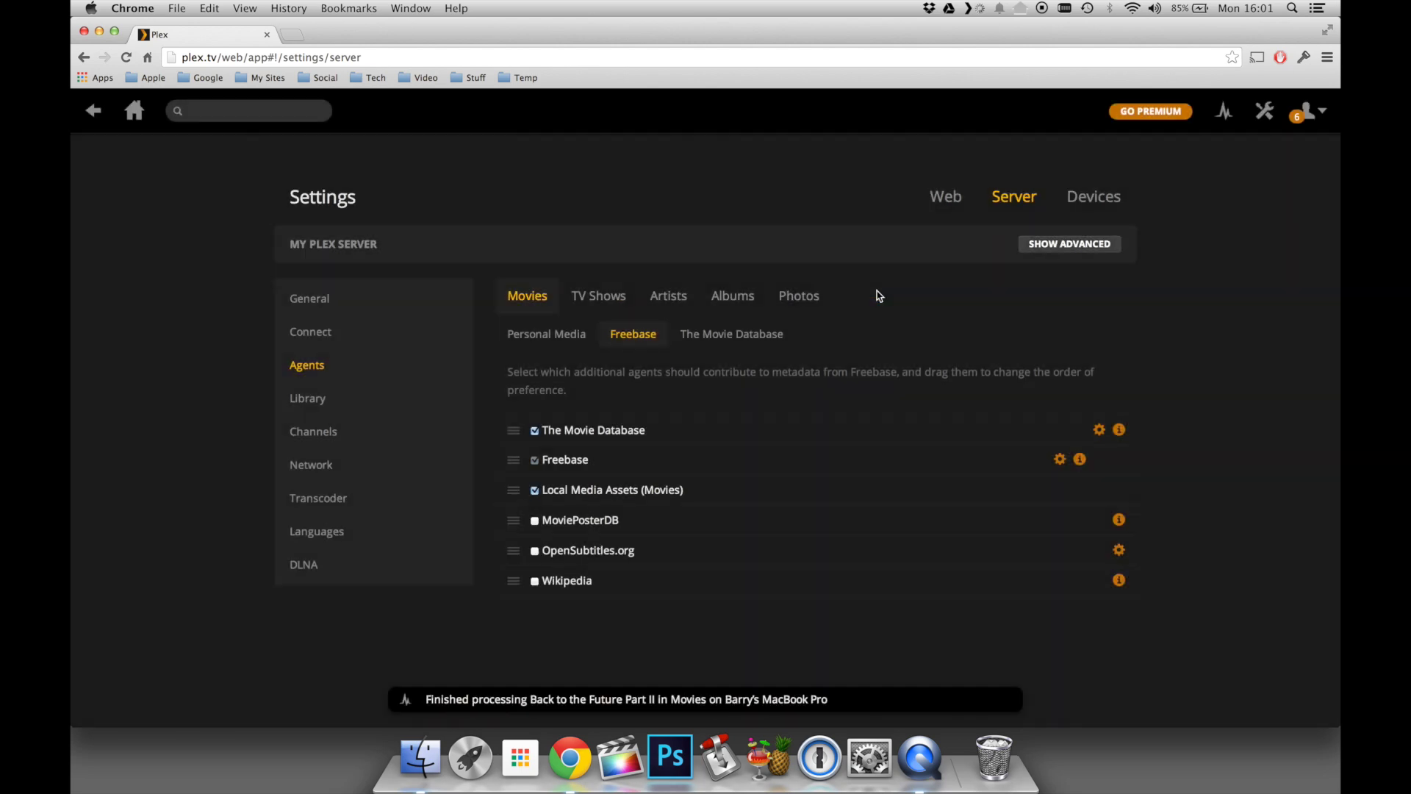
- Rank TheTVDB first for TV Shows and enable automatic library updates when folders change
{"action": "left_click", "coordinate": [588, 296]}
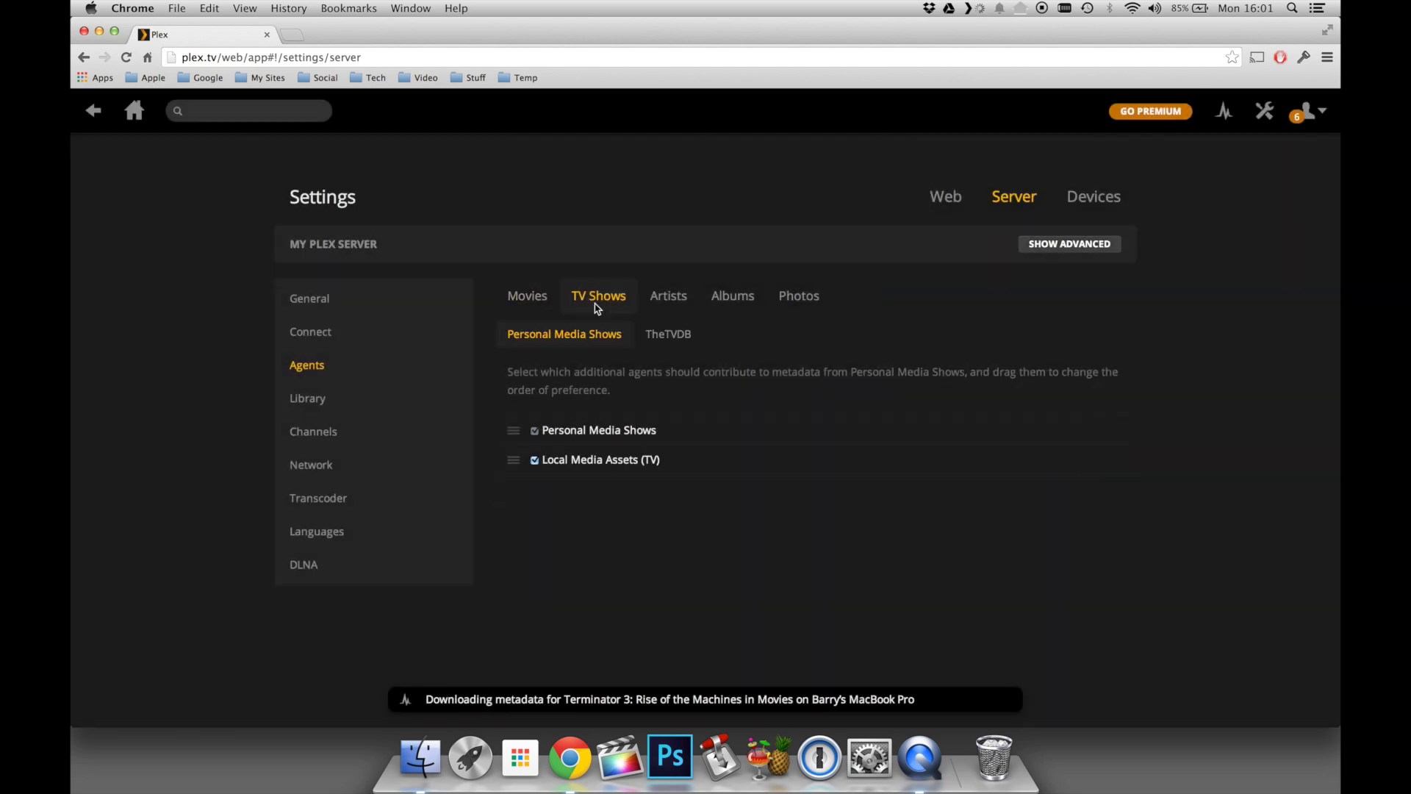
{"action": "left_click_drag", "start_coordinate": [514, 460], "coordinate": [516, 438]}
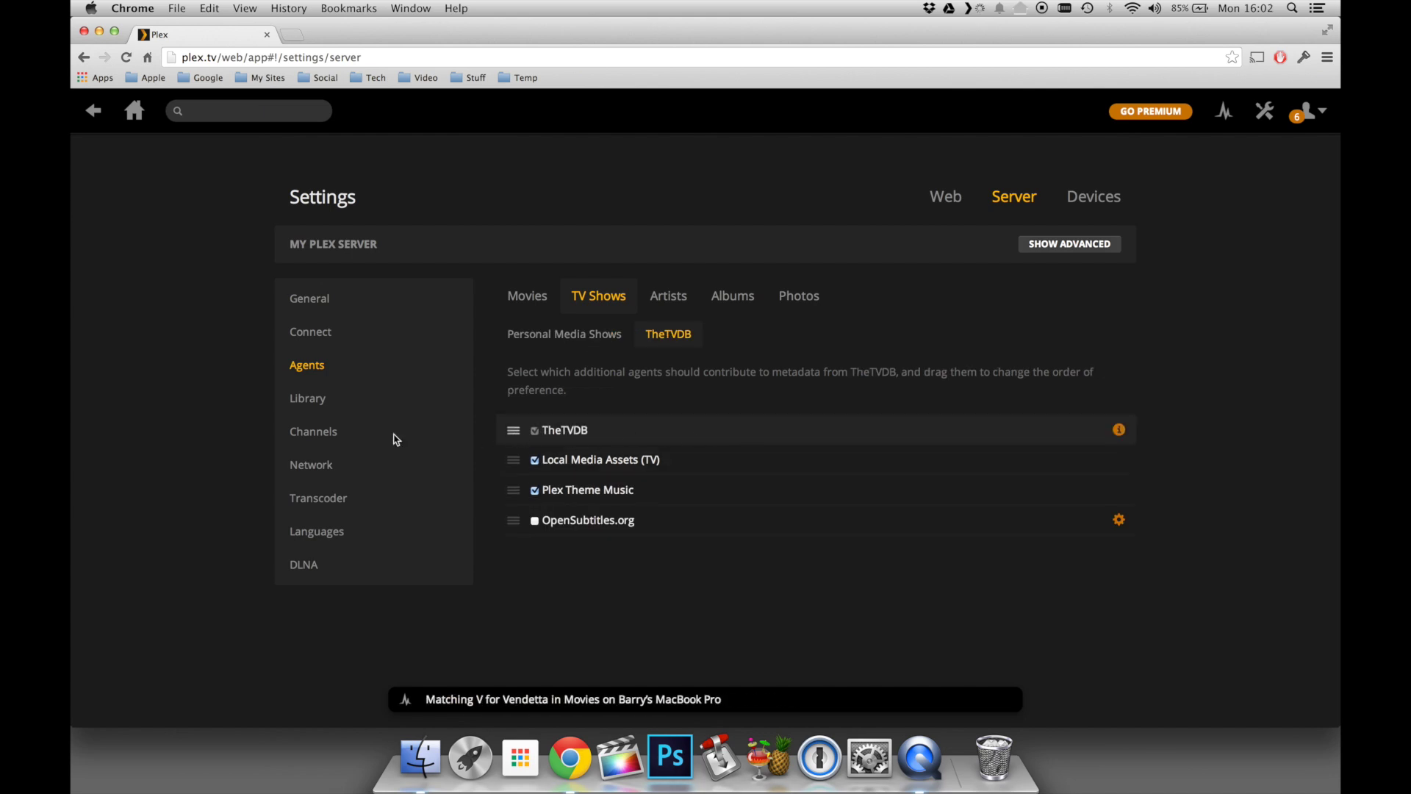
{"action": "left_click", "coordinate": [308, 400]}
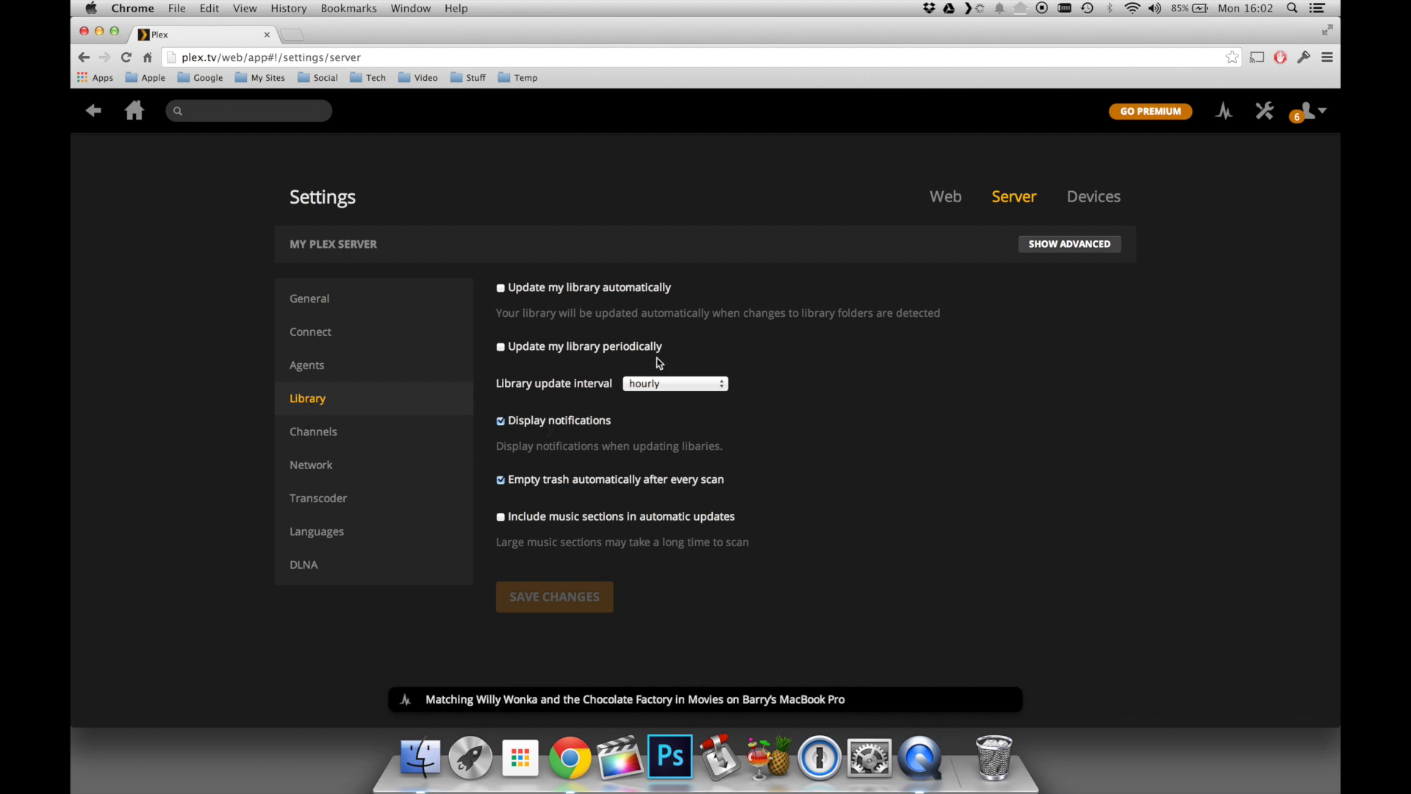
{"action": "left_click", "coordinate": [500, 289]}
{"action": "left_click", "coordinate": [544, 595]}
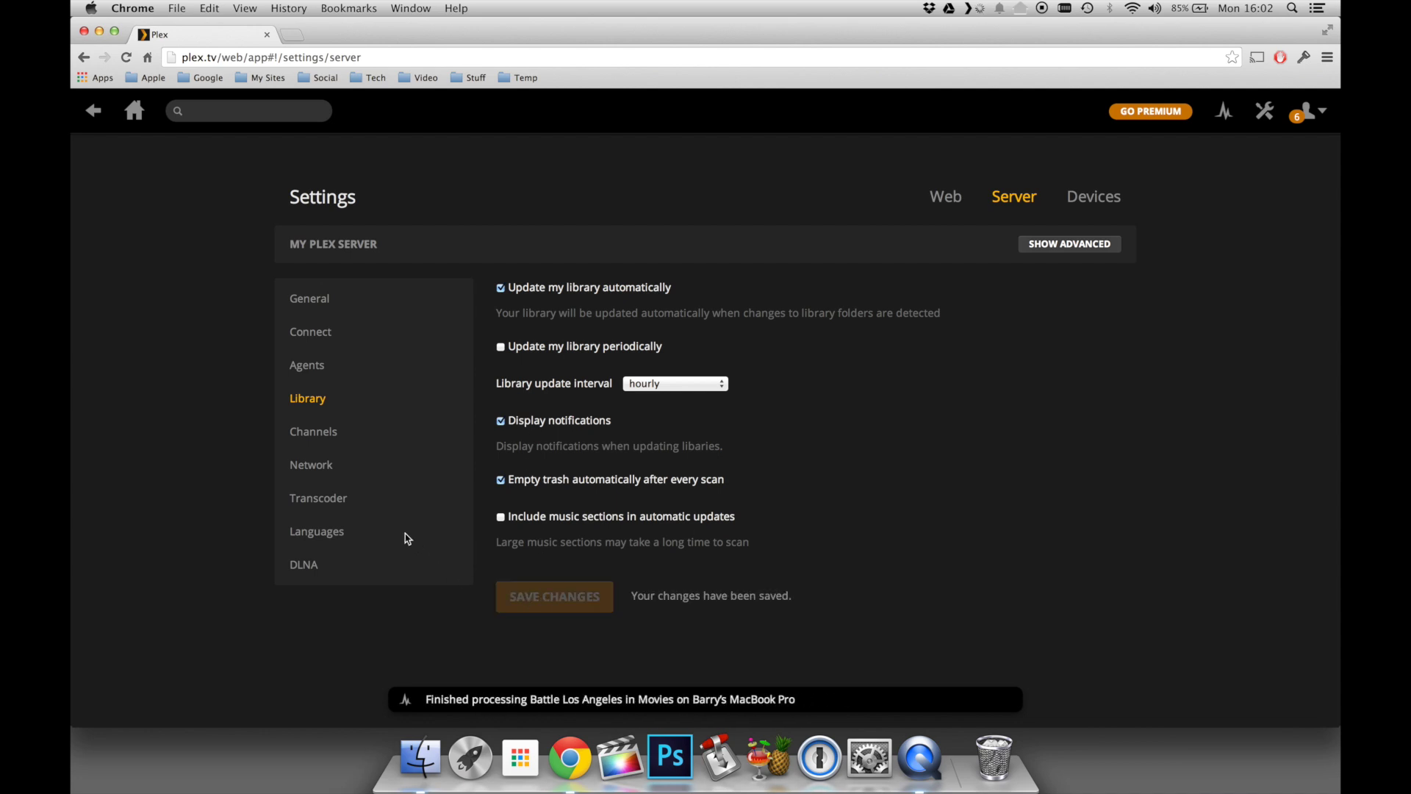
- Review Network, Transcoder (Automatic quality), Languages (manual subtitles), DLNA and General settings unchanged
{"action": "left_click", "coordinate": [304, 467]}
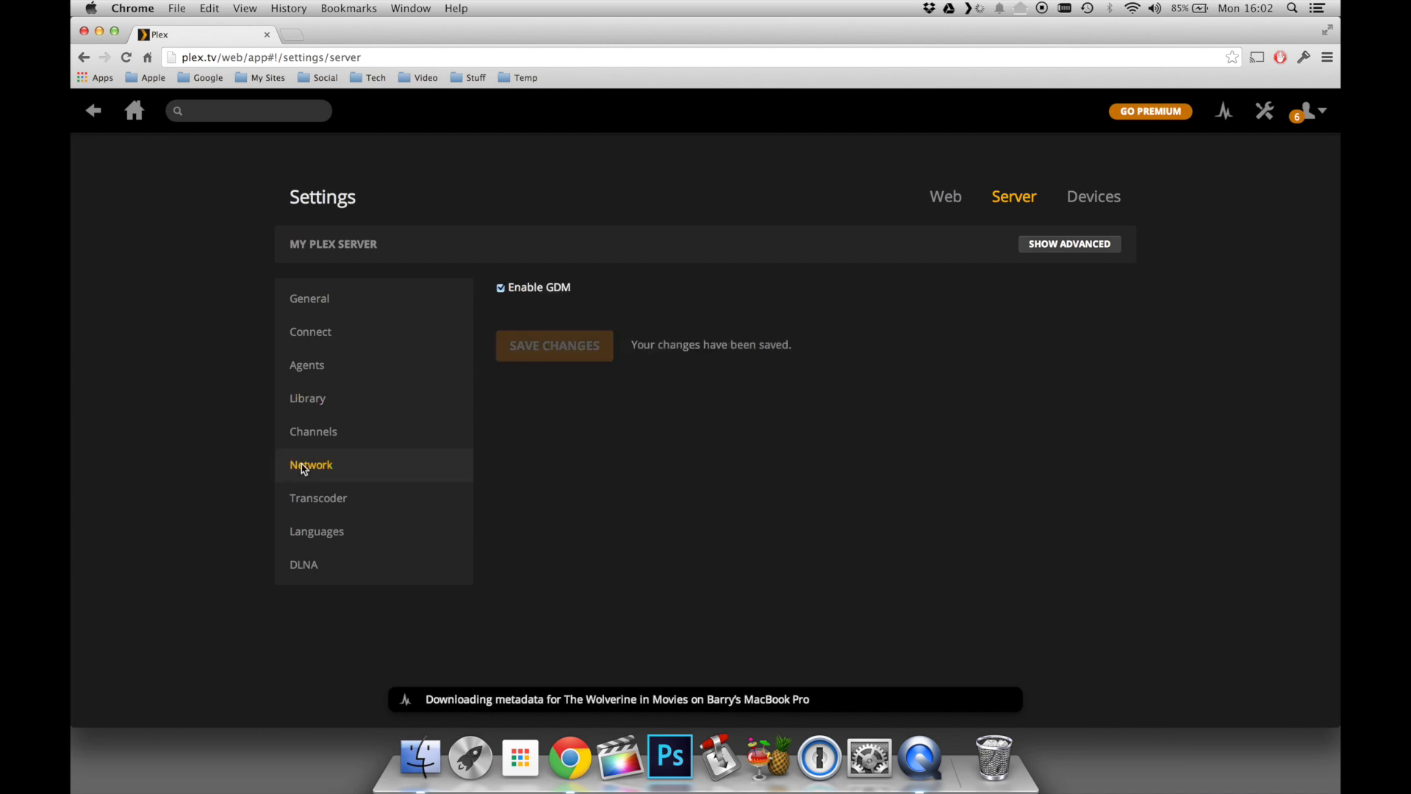
{"action": "left_click", "coordinate": [314, 506]}
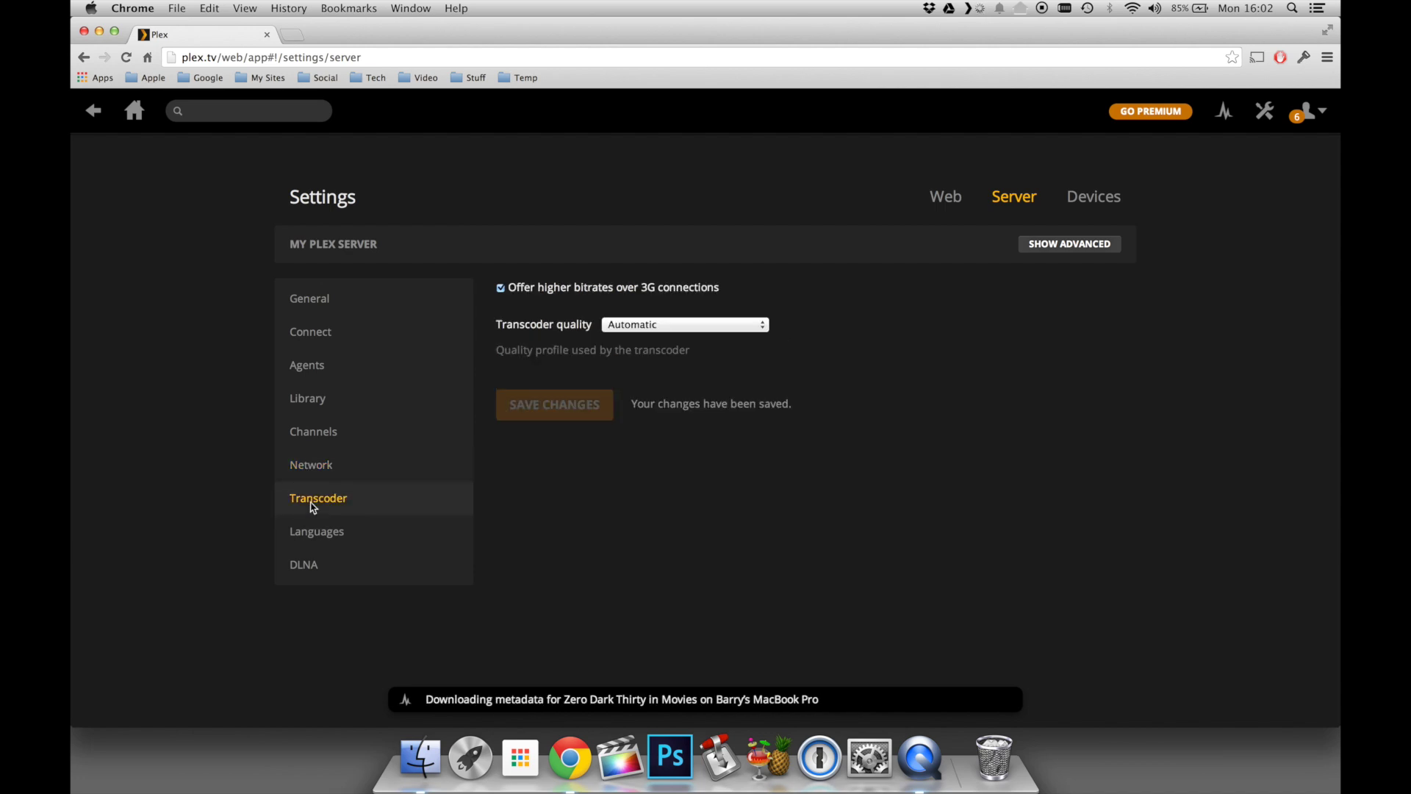
{"action": "left_click", "coordinate": [701, 331]}
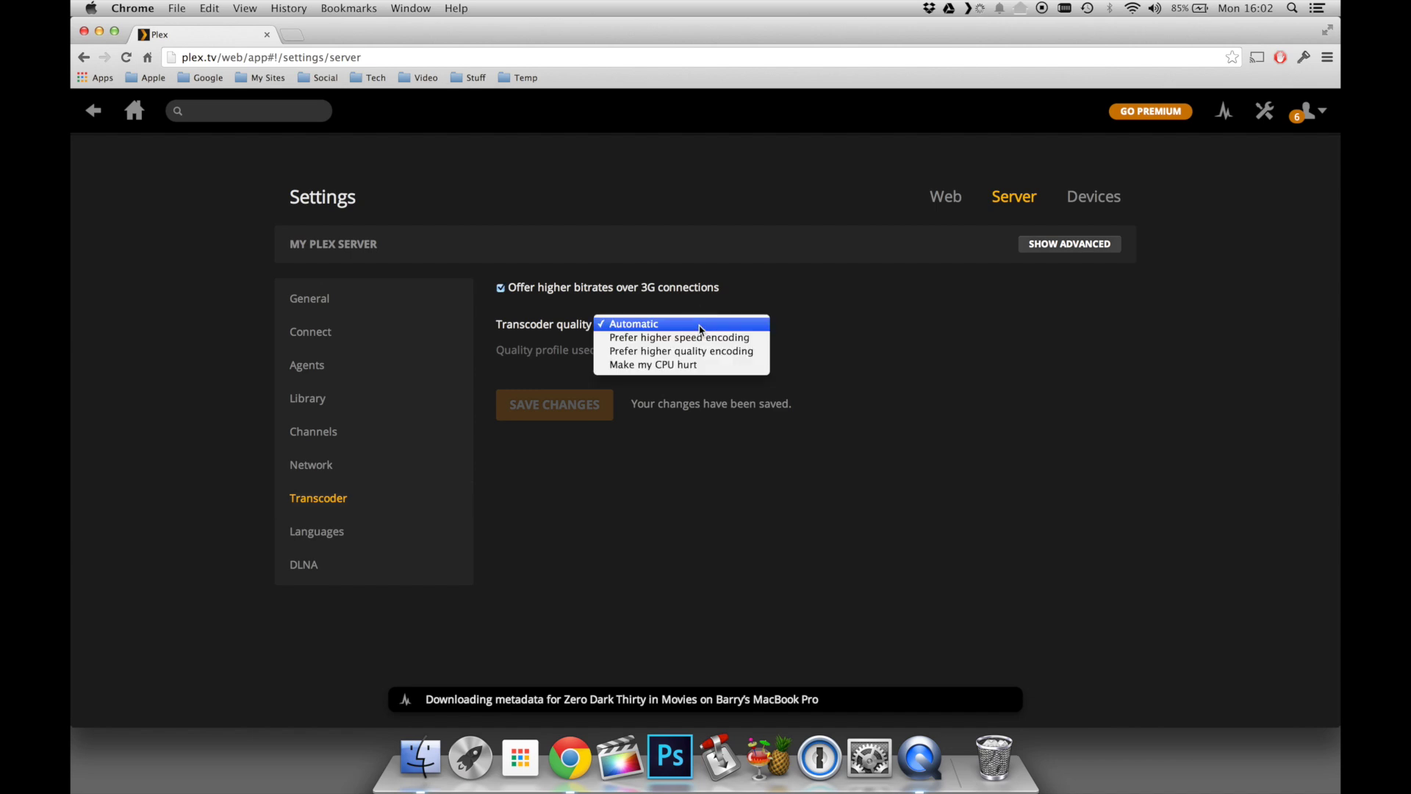
{"action": "left_click", "coordinate": [700, 328]}
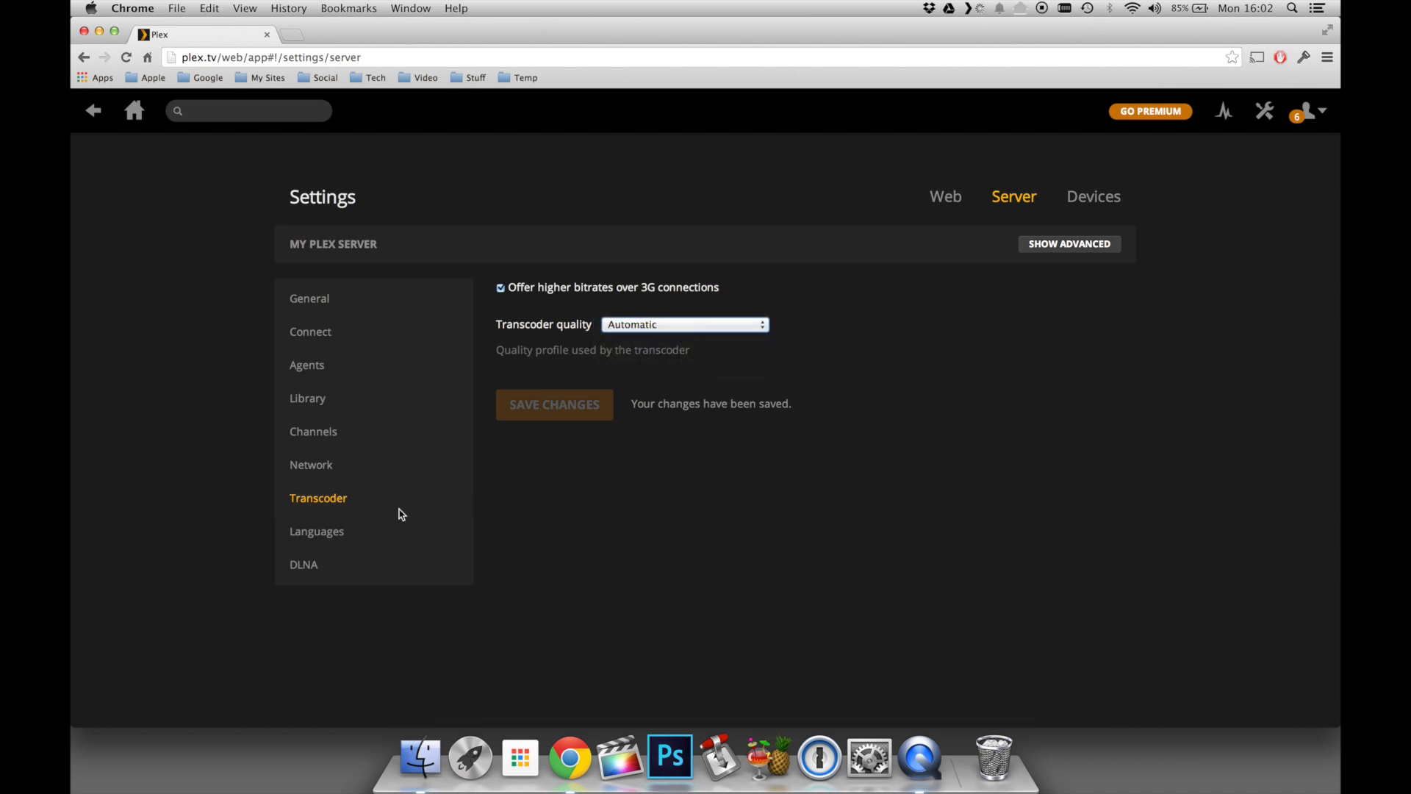
{"action": "left_click", "coordinate": [324, 534]}
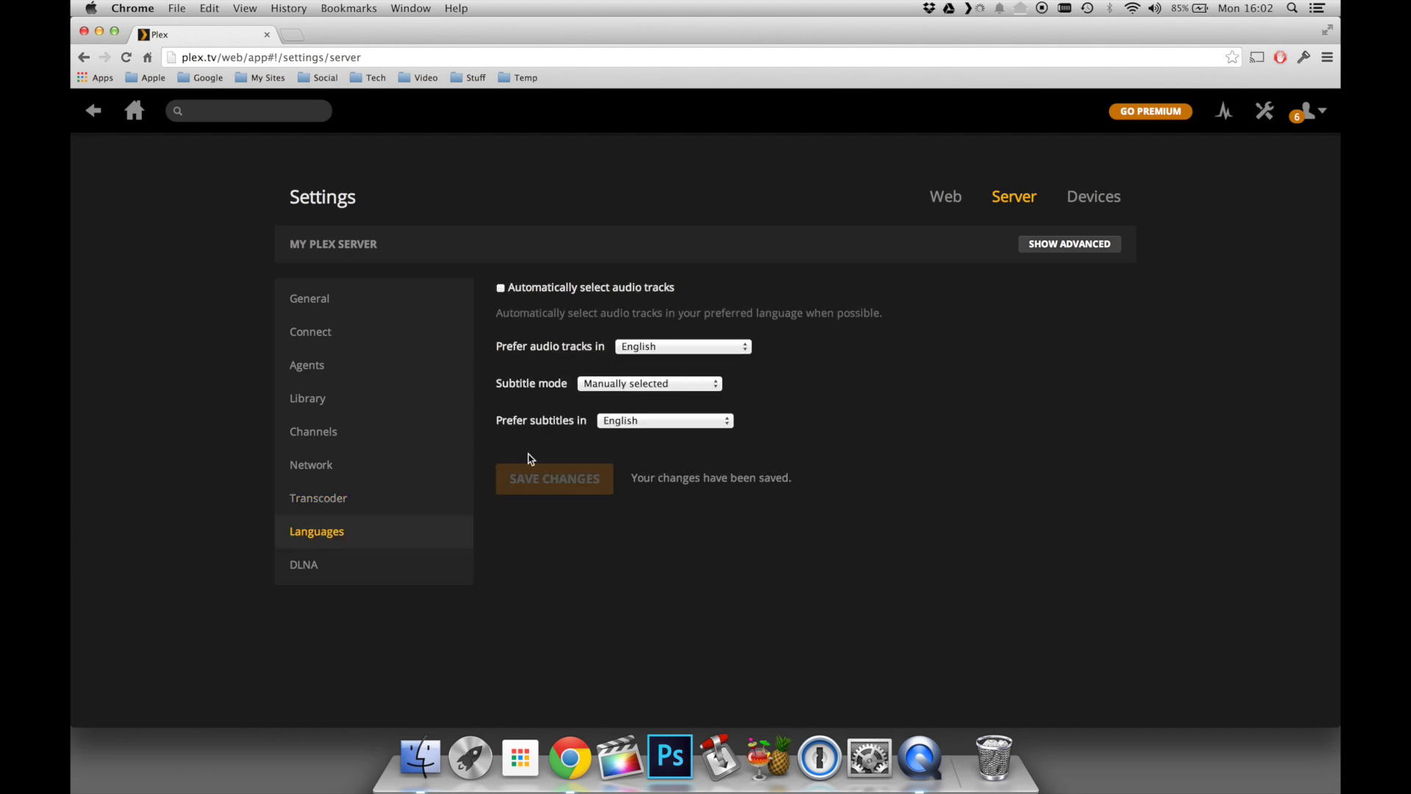
{"action": "left_click", "coordinate": [643, 389]}
{"action": "left_click", "coordinate": [643, 383]}
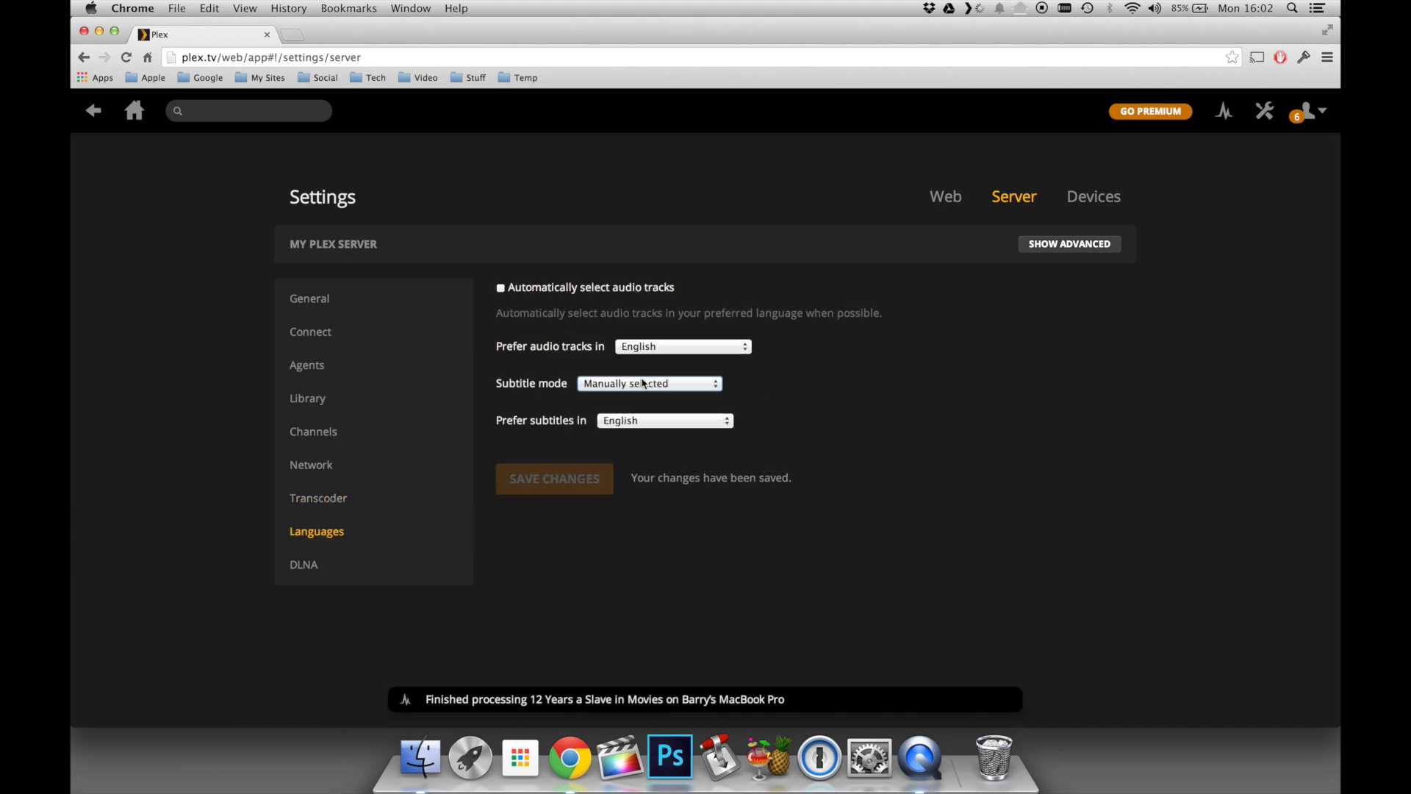
{"action": "left_click", "coordinate": [297, 571]}
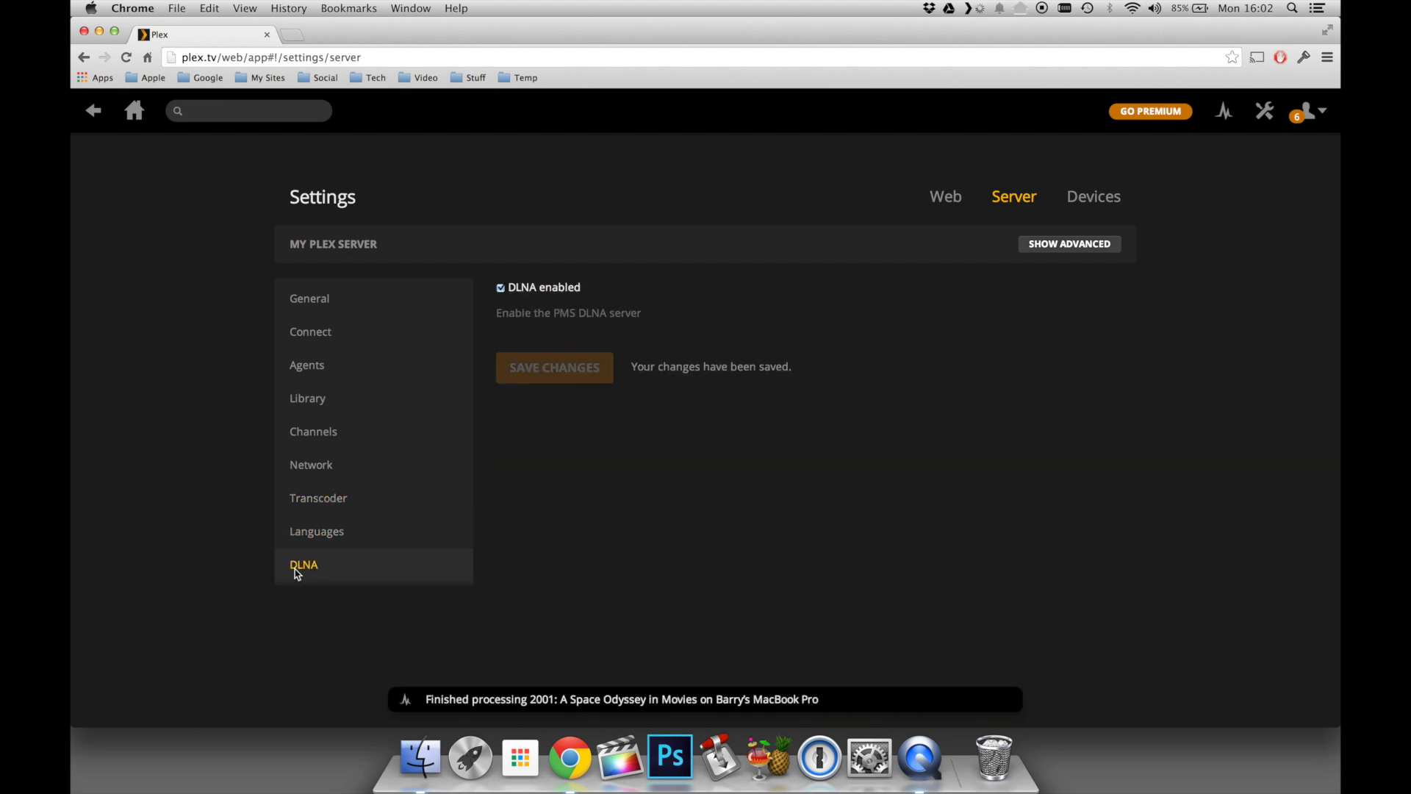
{"action": "left_click", "coordinate": [302, 300]}
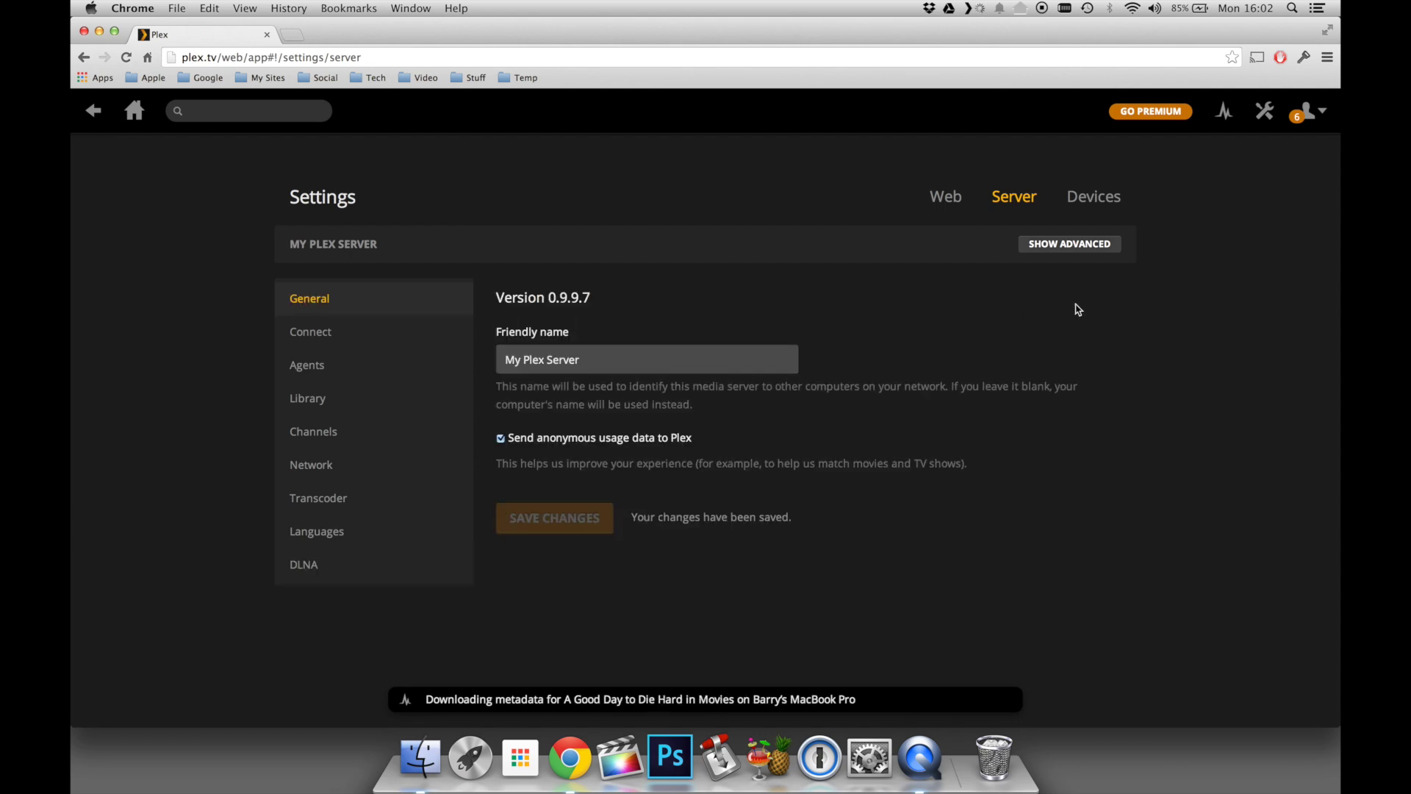
- Check activity alerts, go back to the home page, and view the Plex Media Server status menu
{"action": "left_click", "coordinate": [1223, 116]}
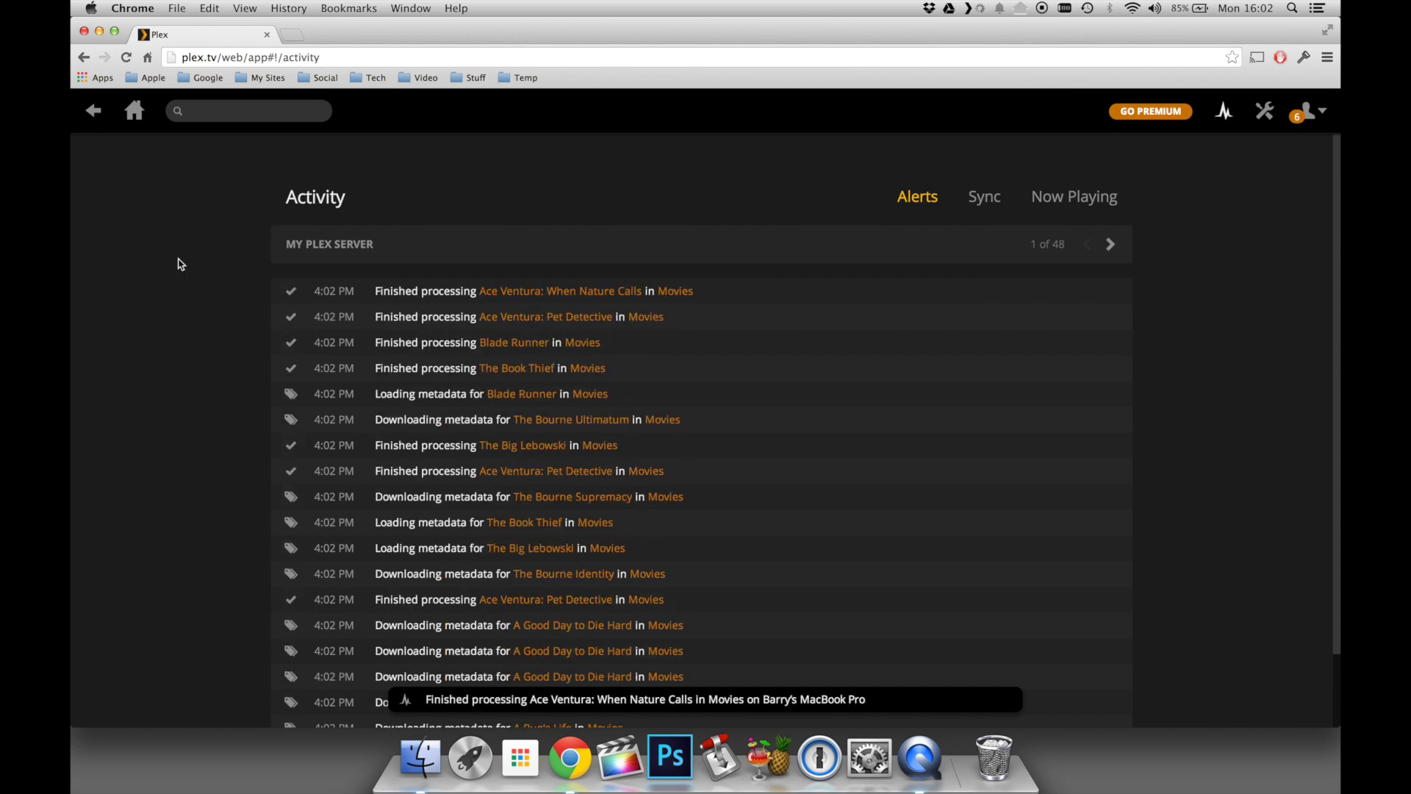
{"action": "left_click", "coordinate": [134, 116]}
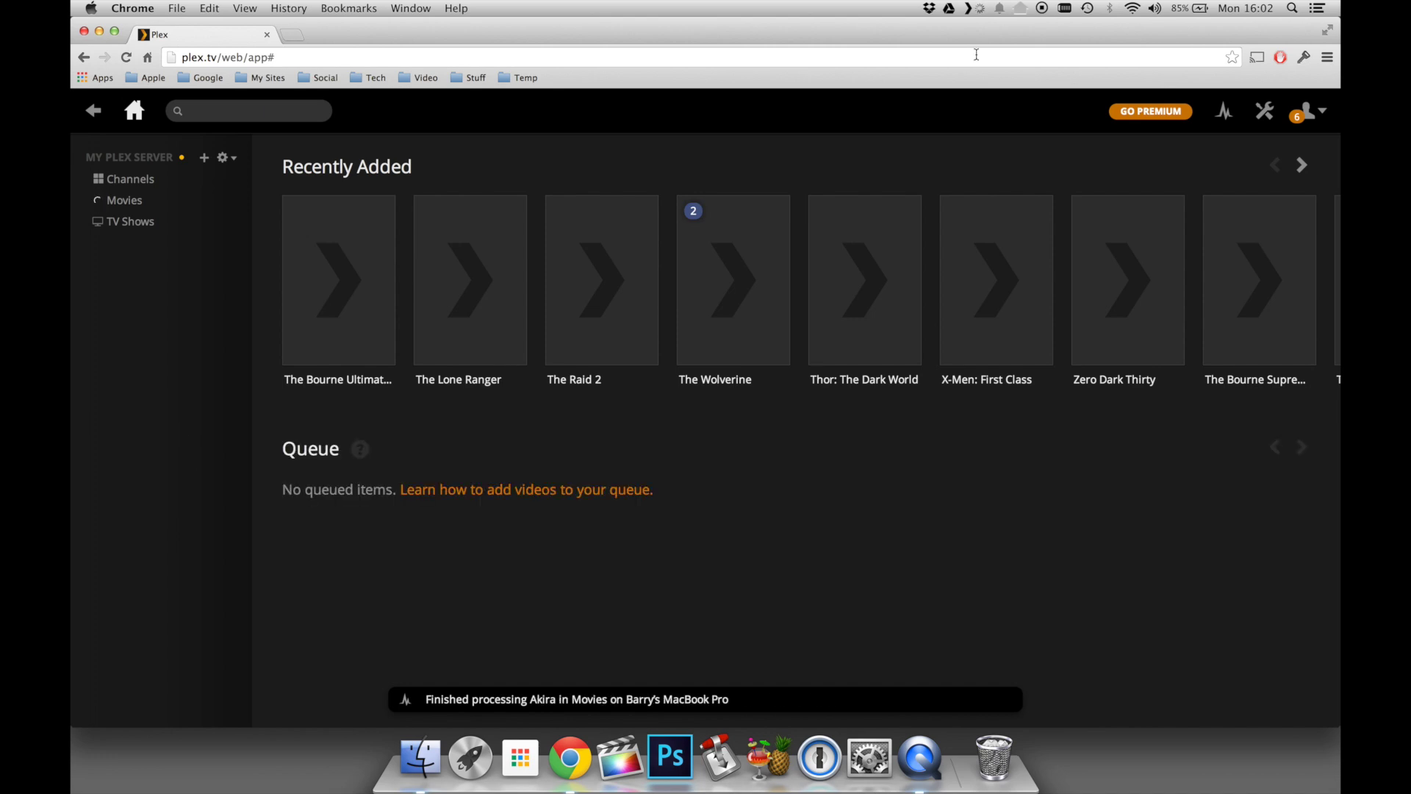
{"action": "left_click", "coordinate": [976, 7]}
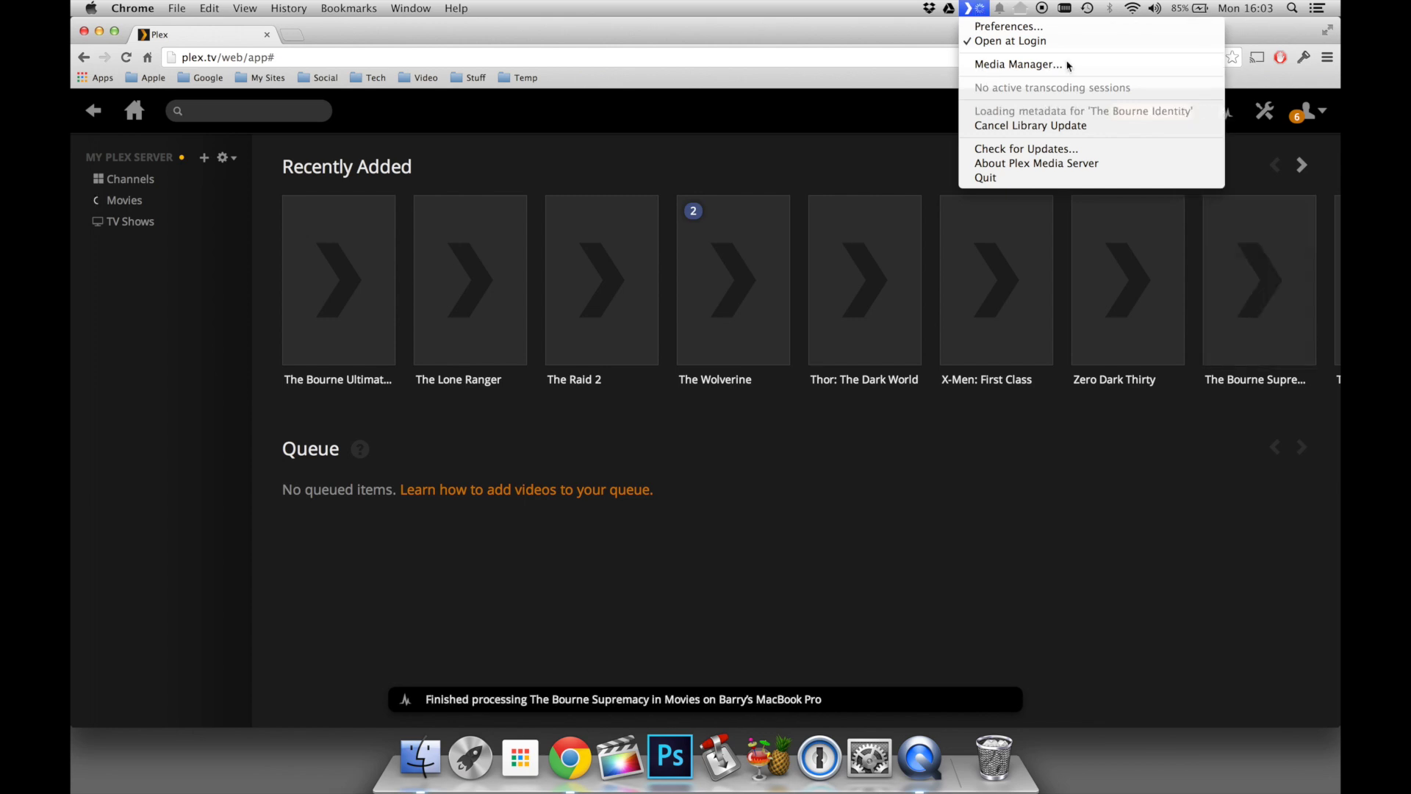
{"action": "left_click", "coordinate": [473, 448]}
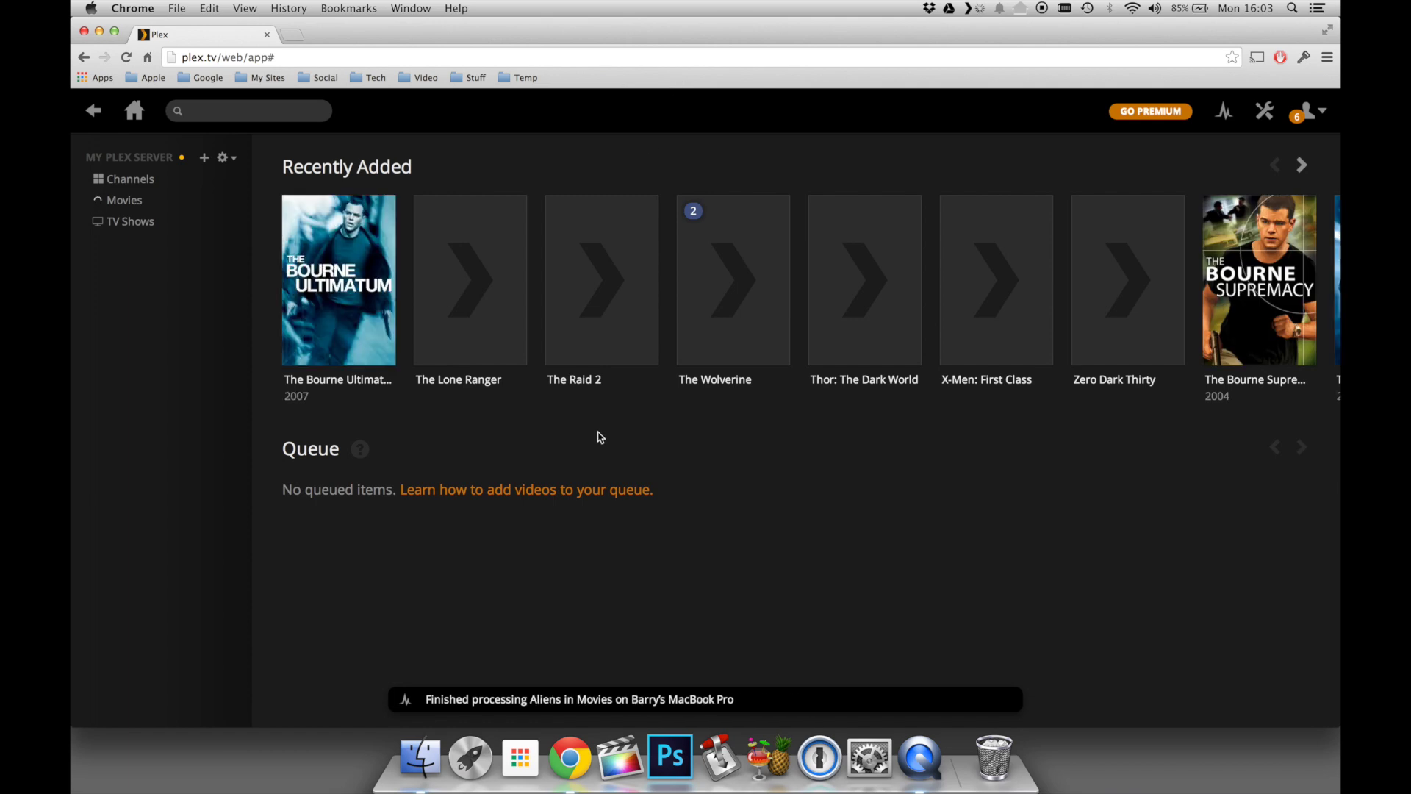